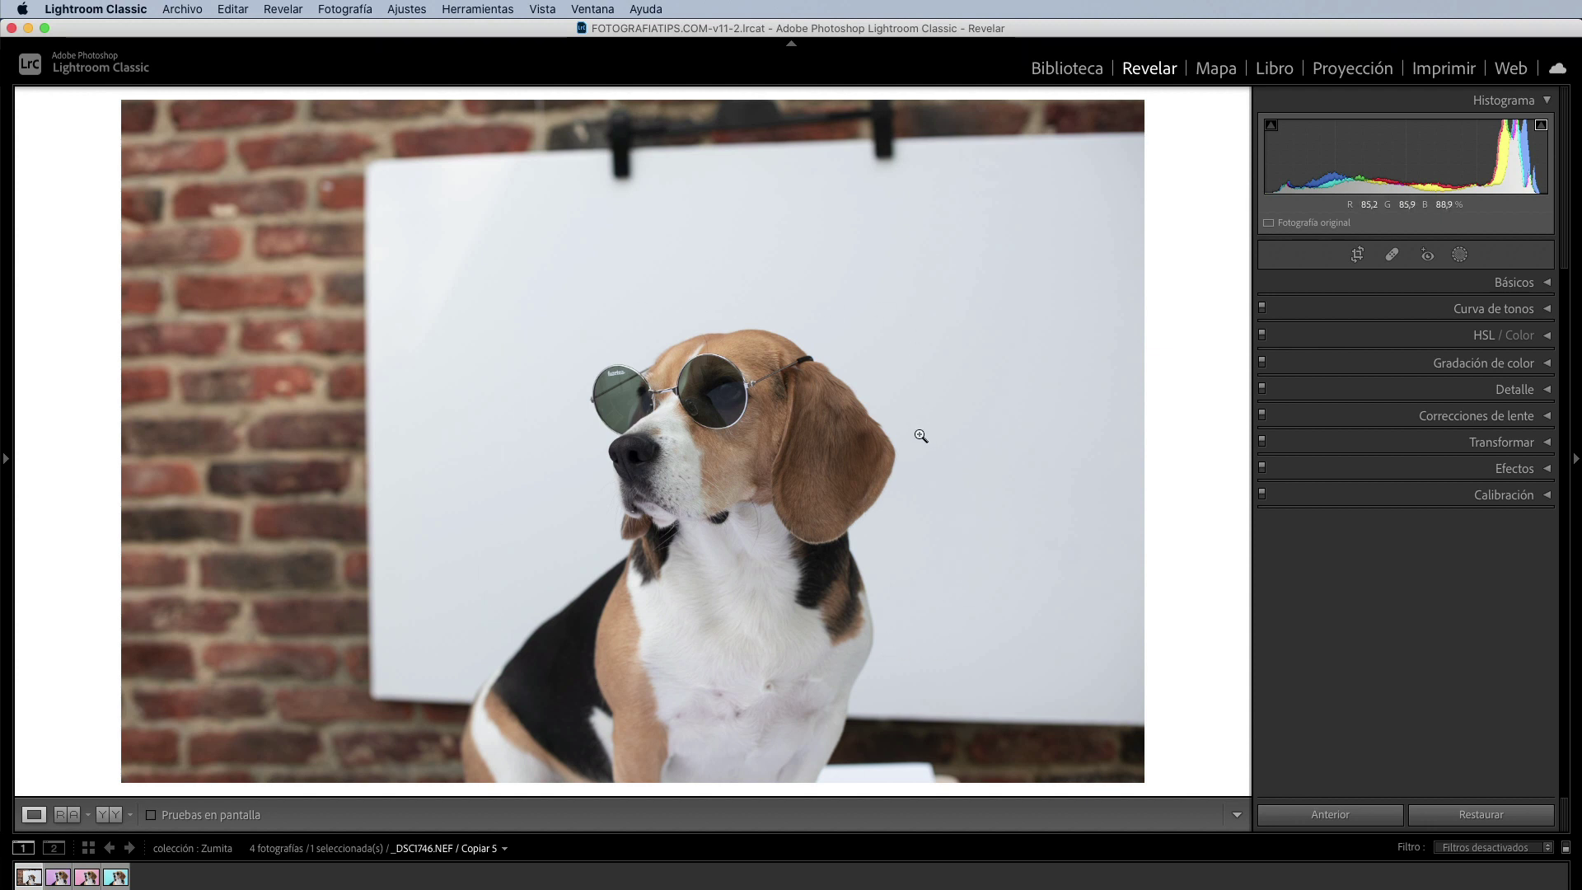
# Preview the purple, pink and cyan virtual copies, then return to the original brick-wall photo.
pyautogui.click(59, 878)
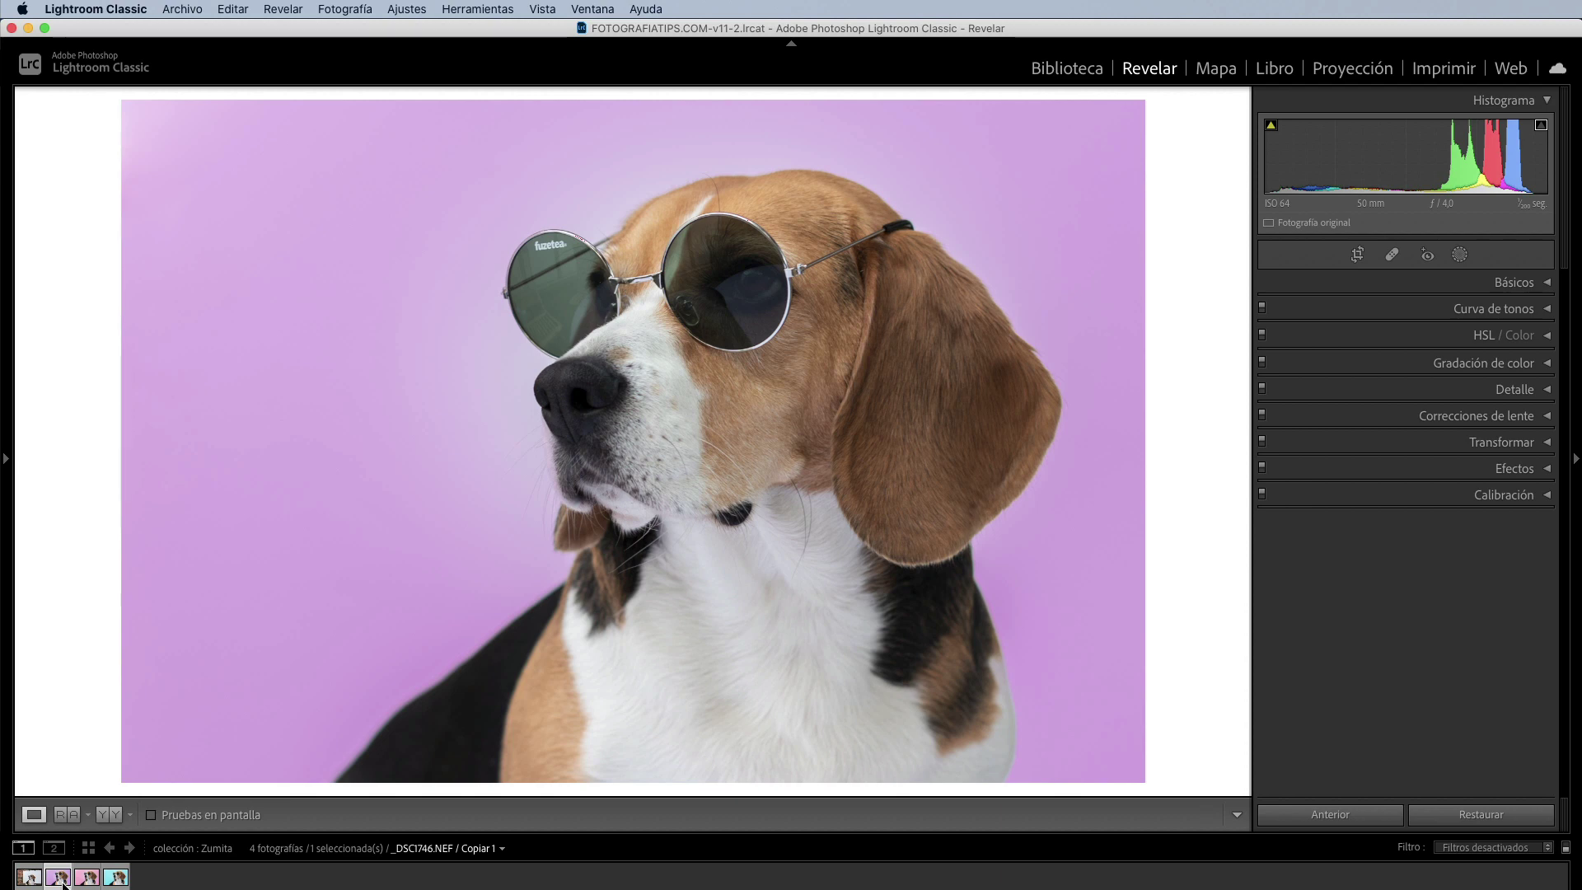
pyautogui.click(85, 880)
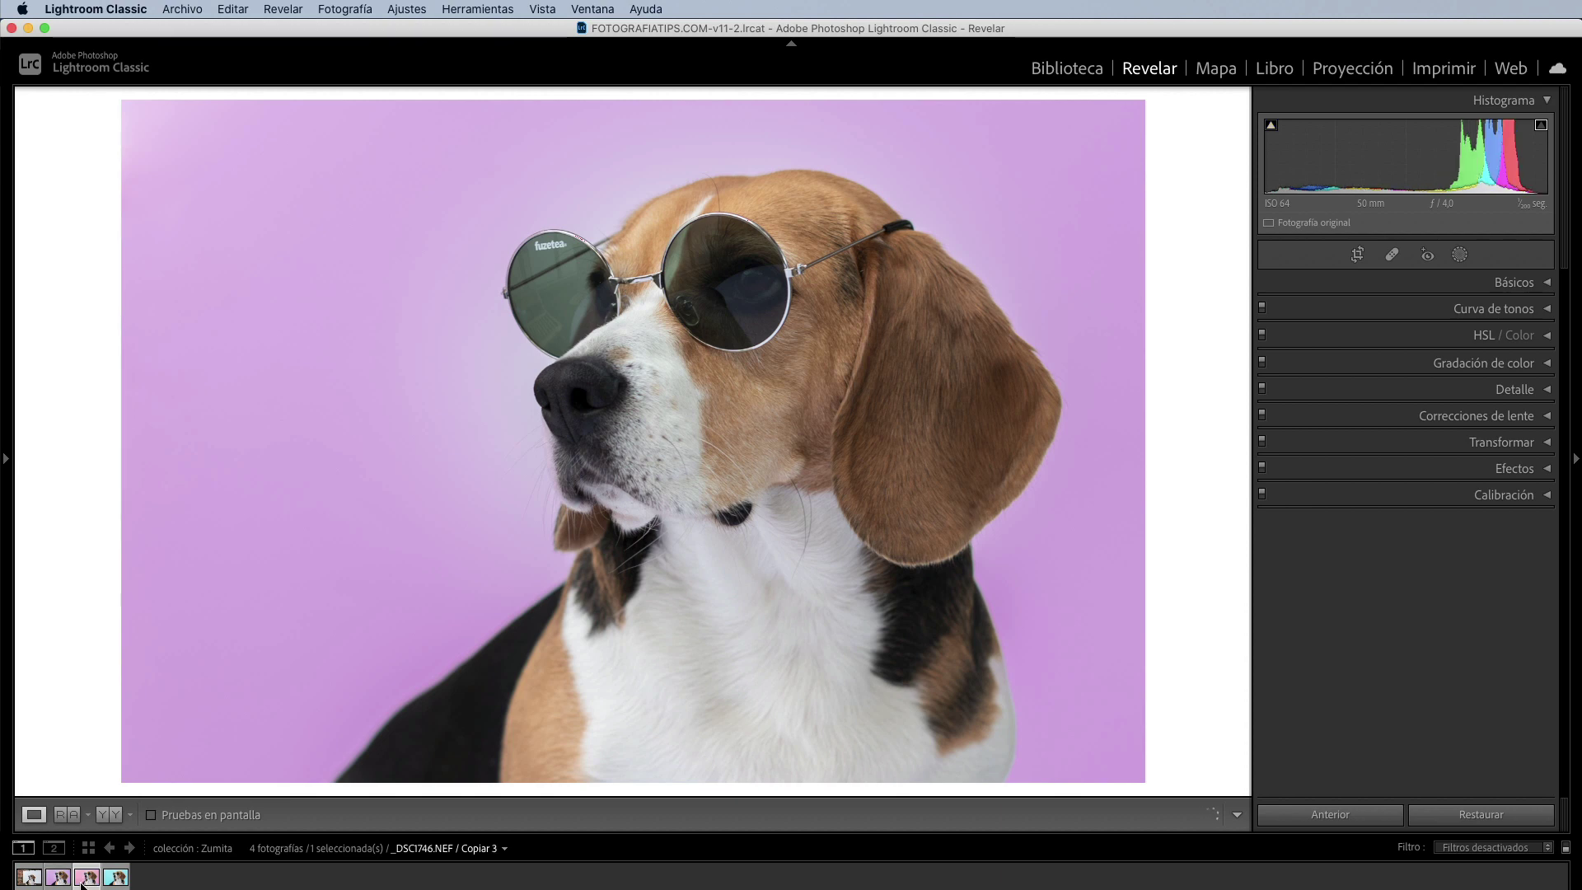
pyautogui.click(116, 880)
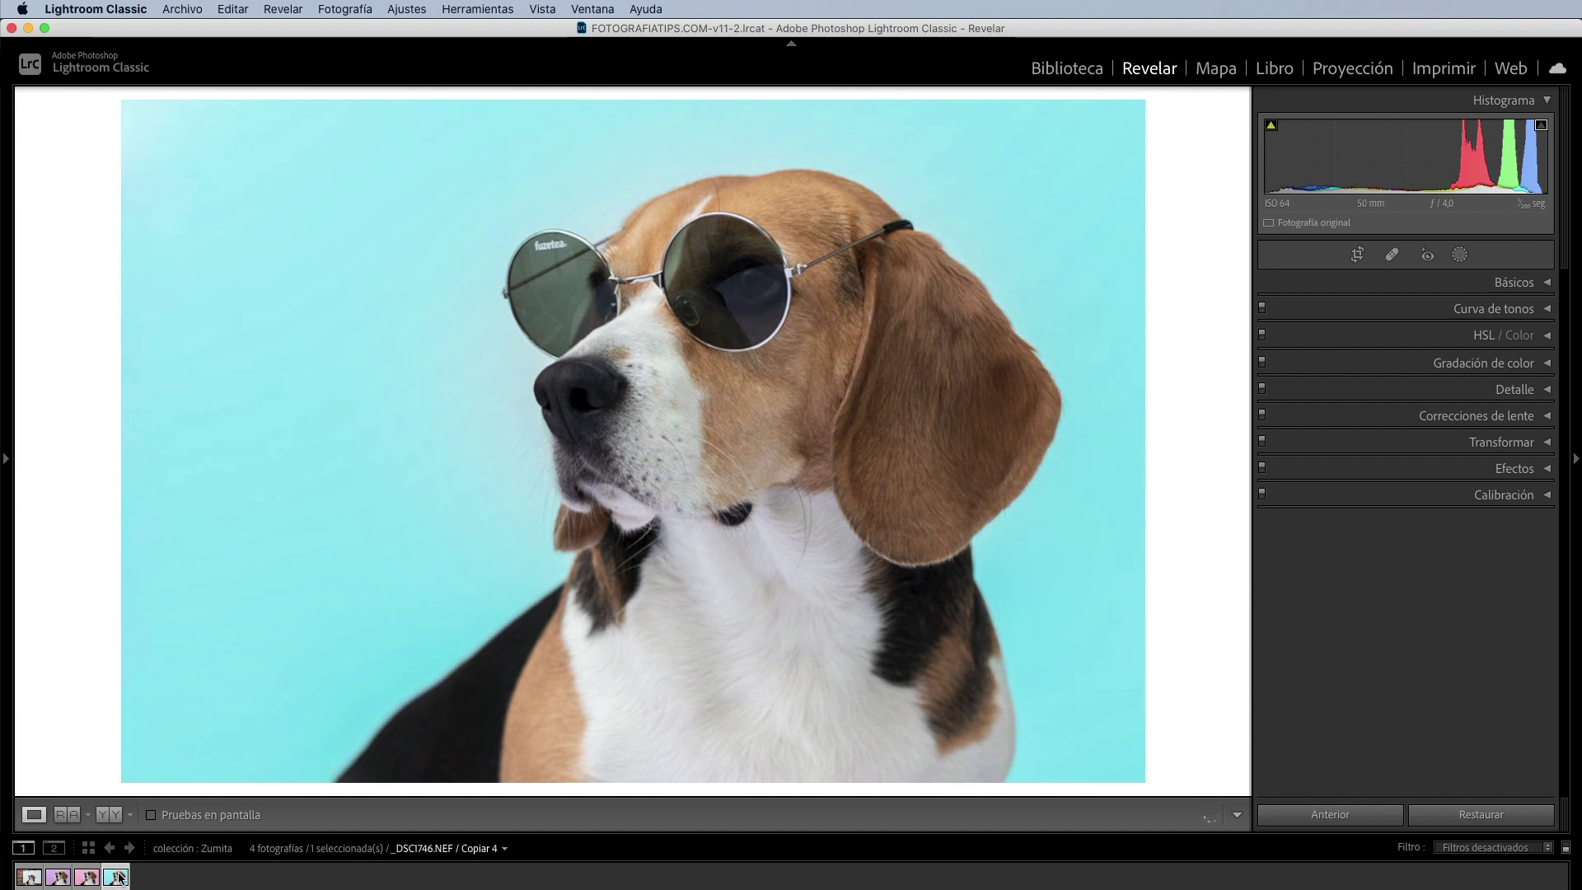
pyautogui.click(37, 880)
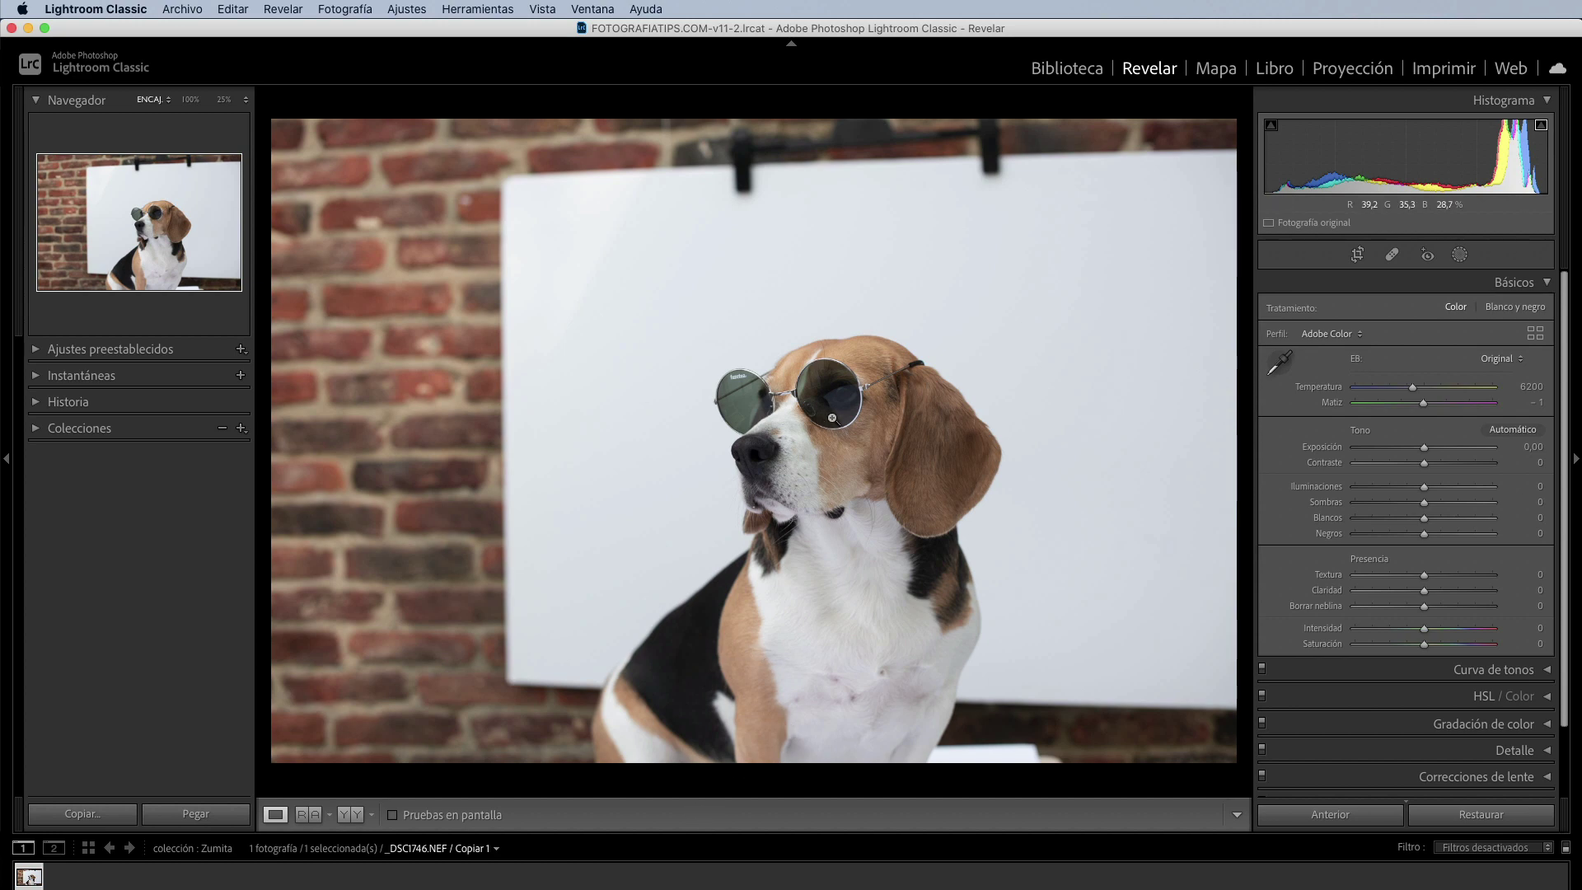
pyautogui.click(842, 394)
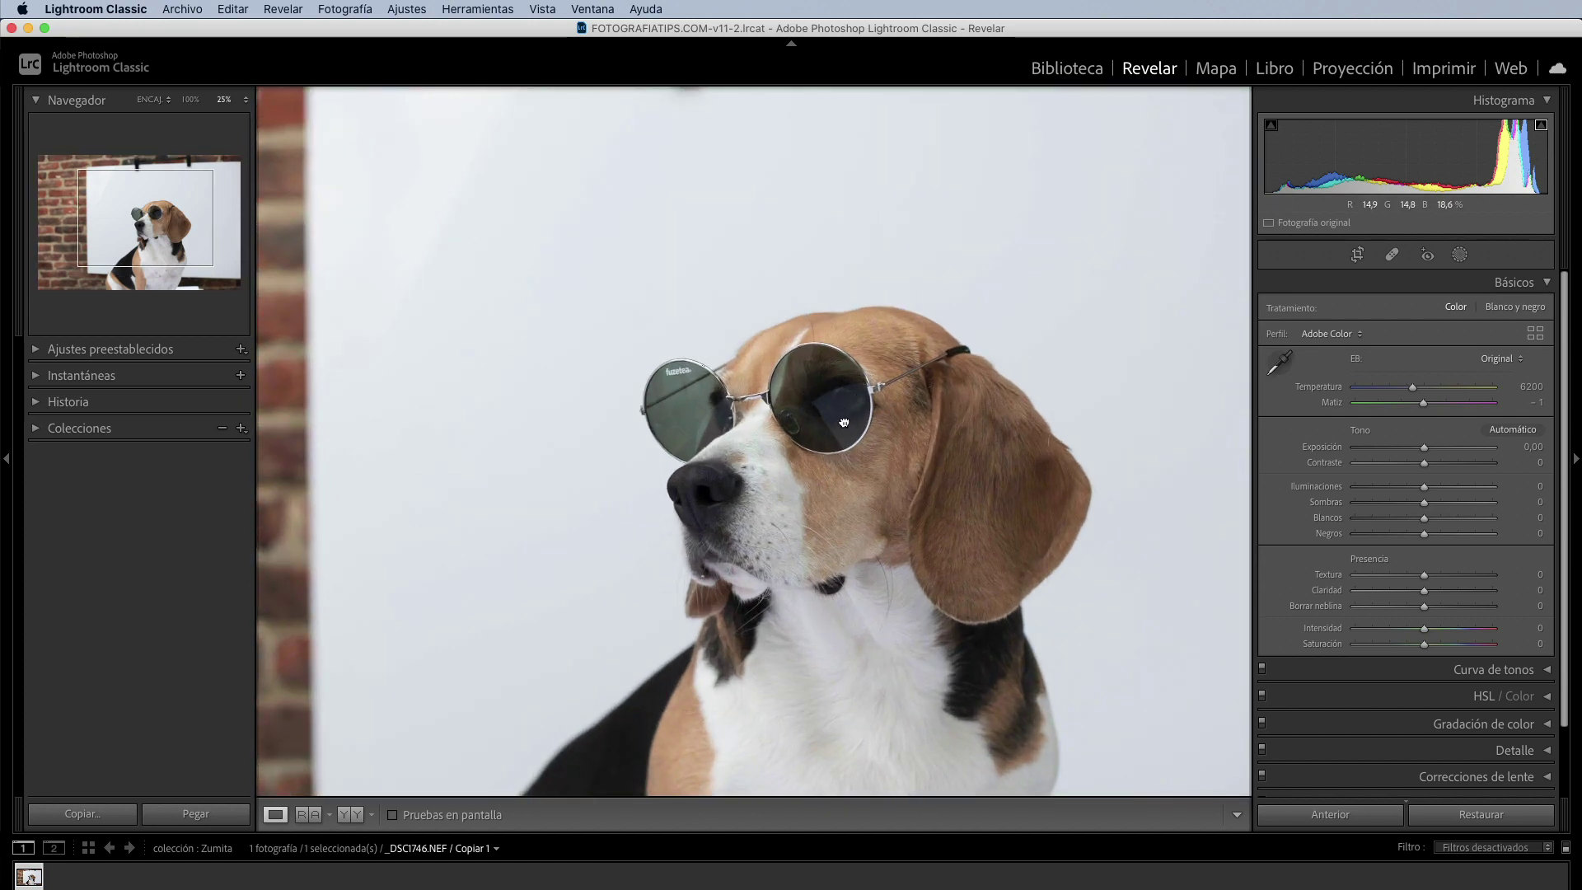
pyautogui.click(843, 423)
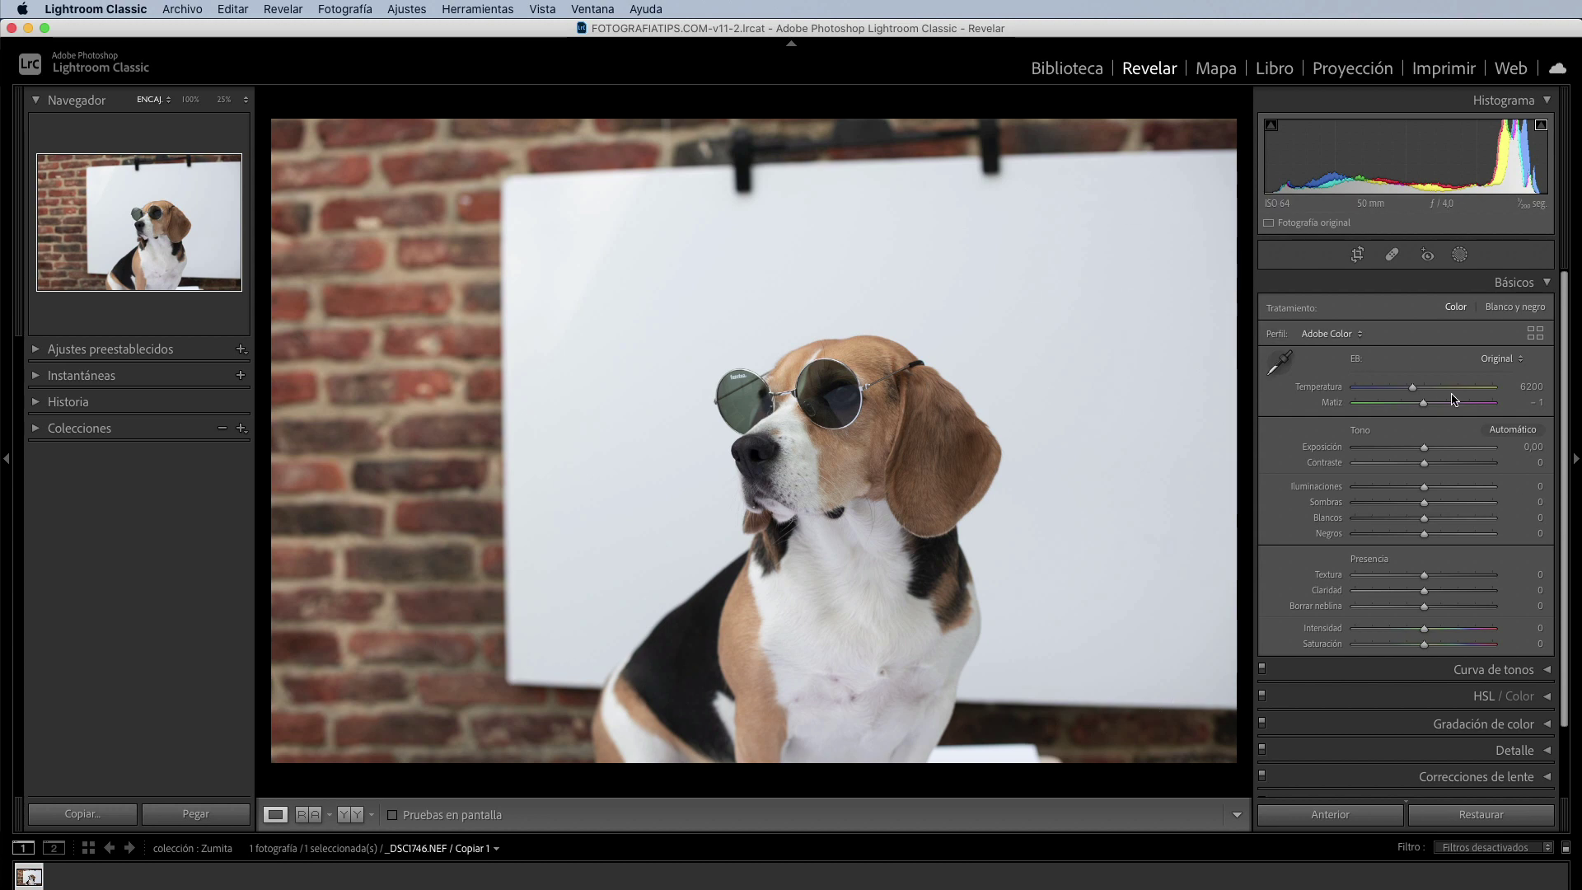
pyautogui.moveTo(1424, 447); pyautogui.dragTo(1406, 446)
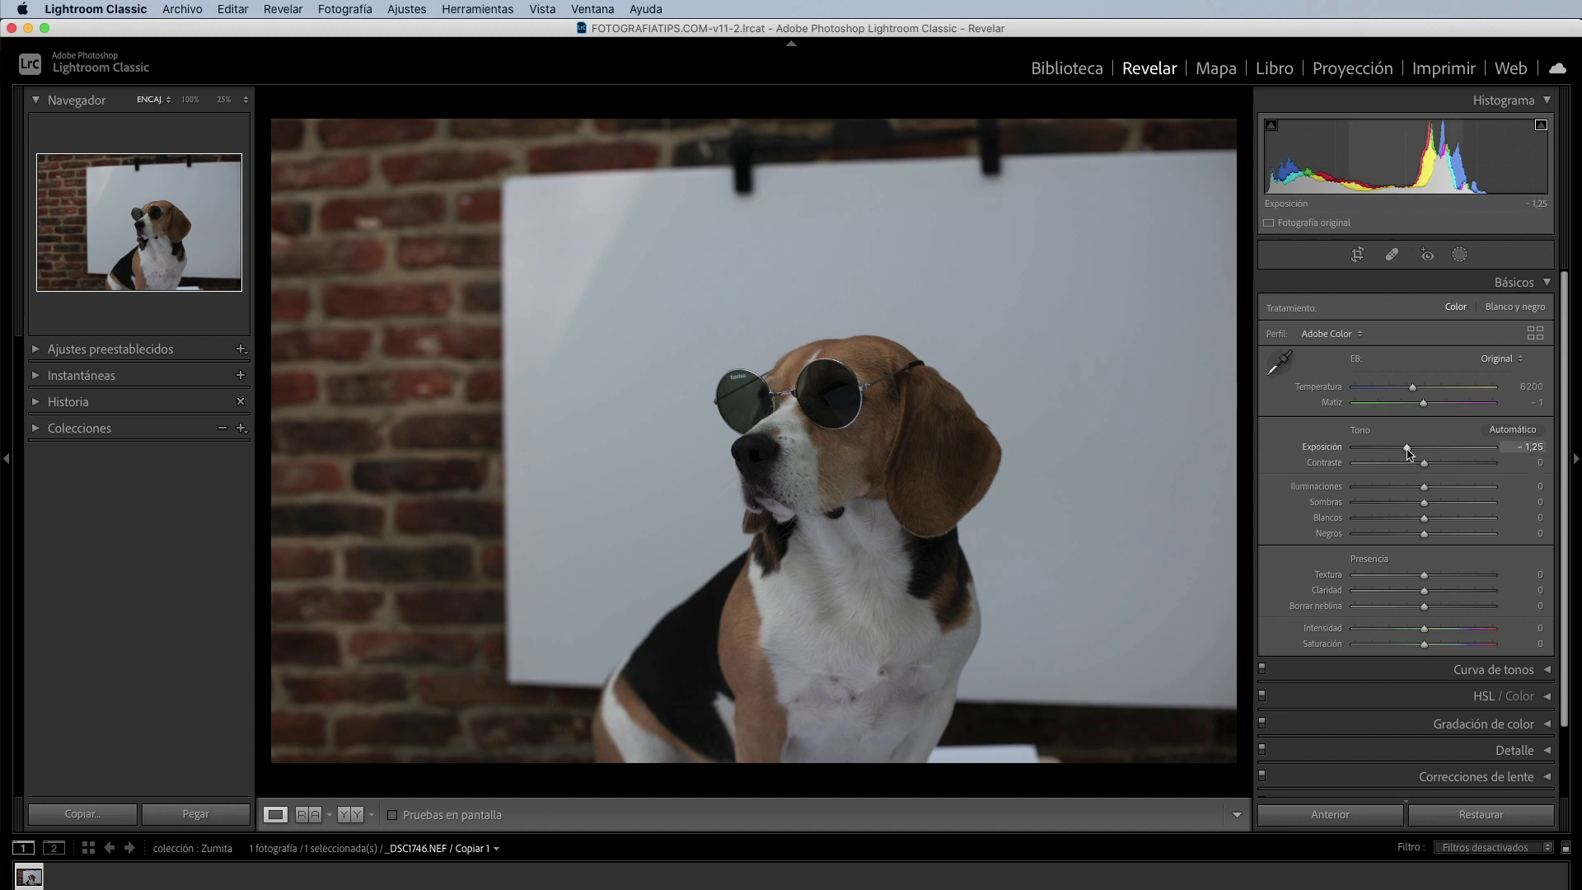
pyautogui.doubleClick(1407, 449)
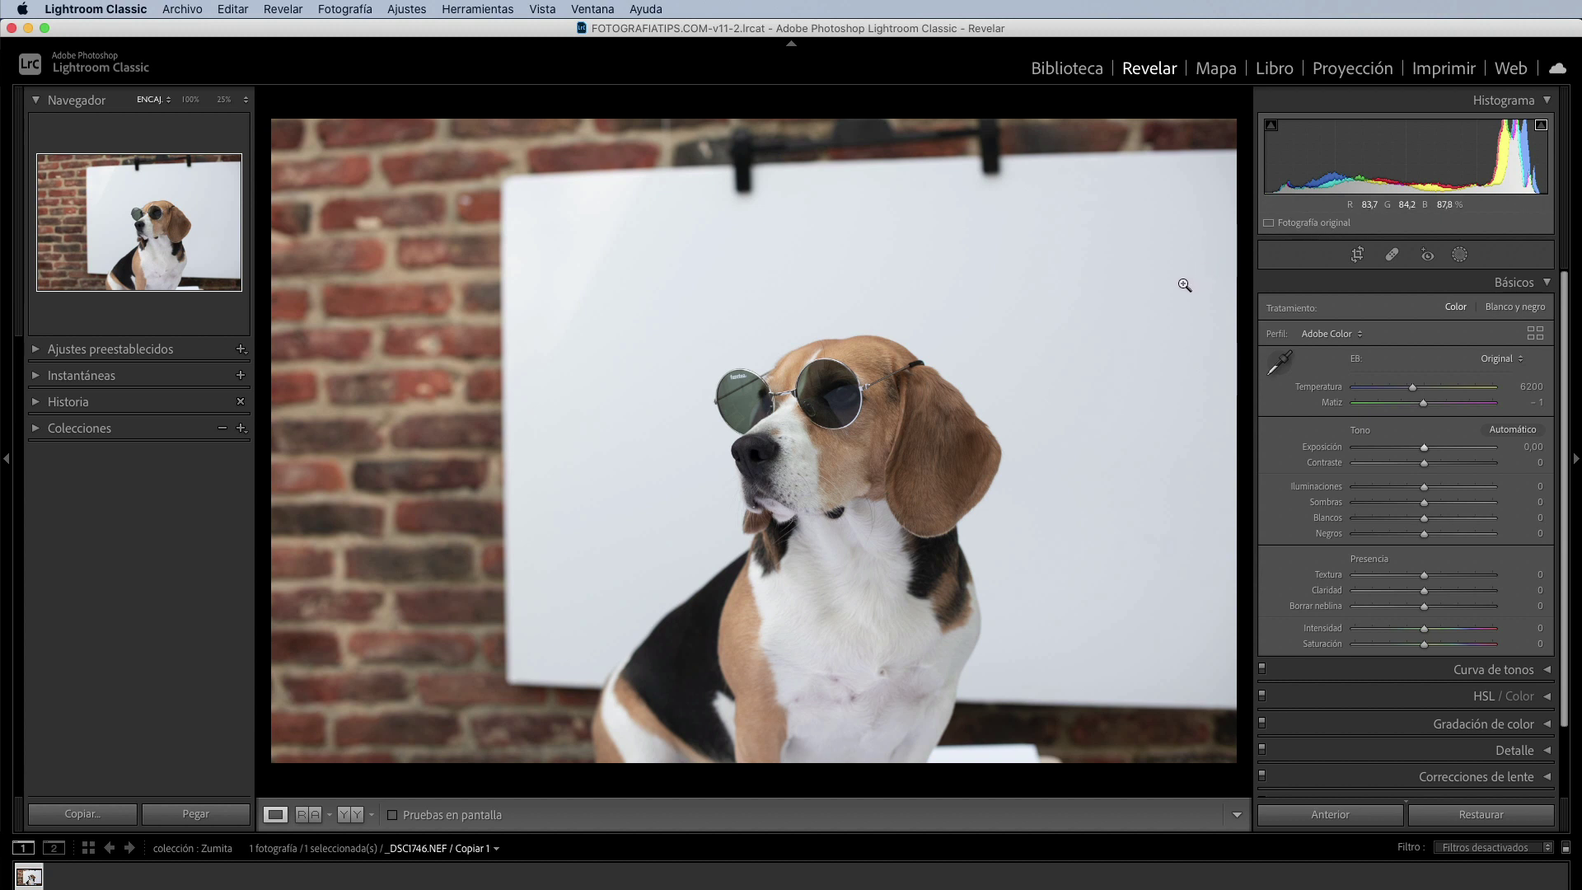
# Enable lens profile corrections with the Nikon AF-S NIKKOR 50mm f/1.4G profile.
pyautogui.scroll(-3, 1551, 383)
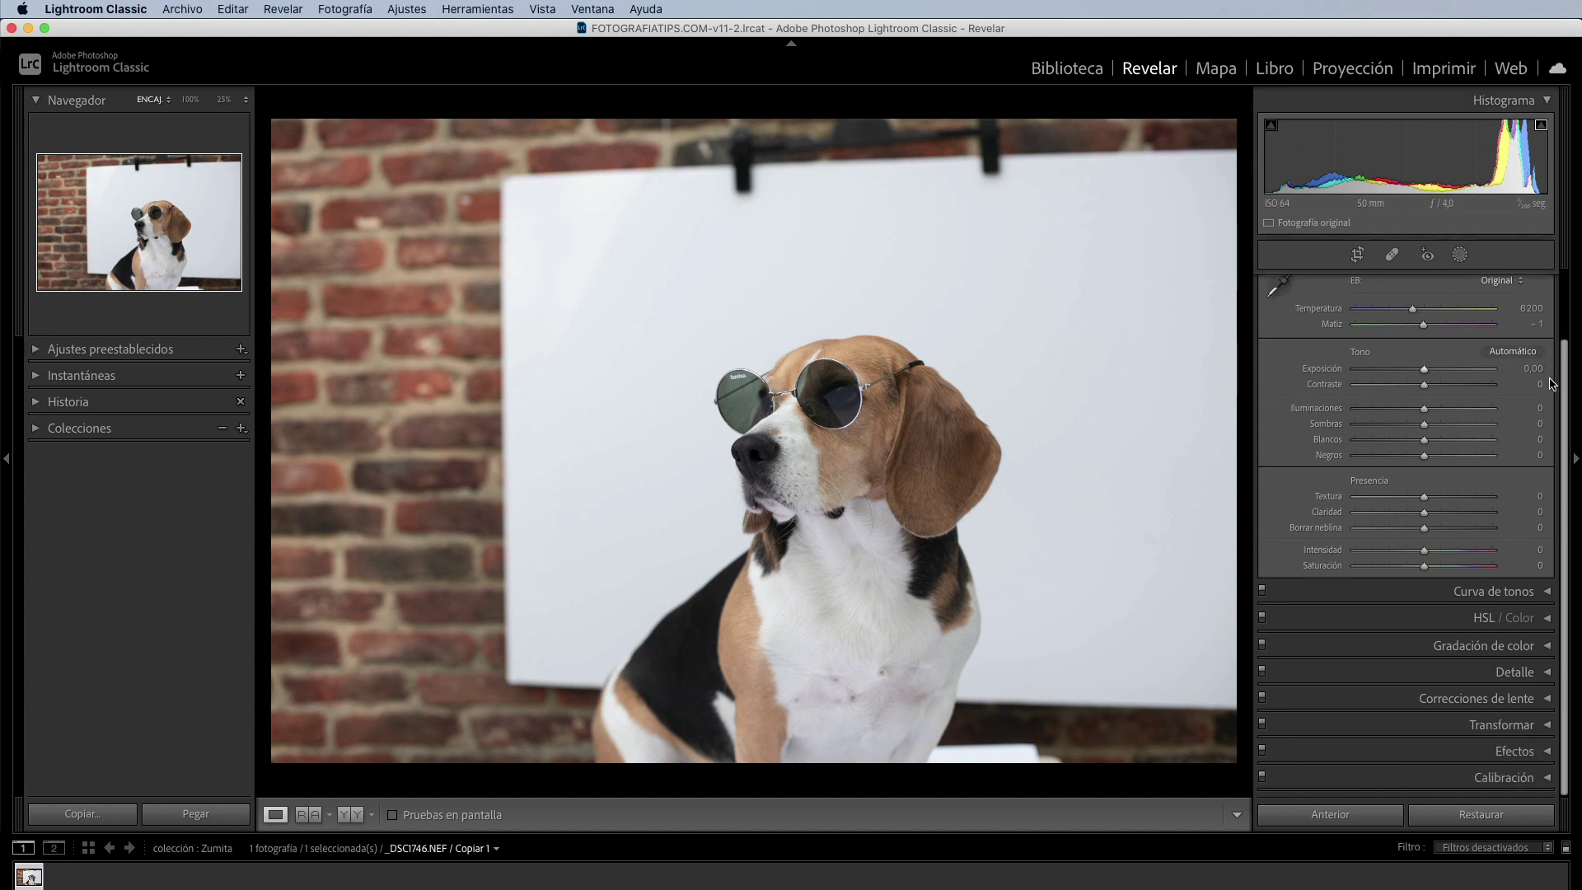
pyautogui.click(1547, 698)
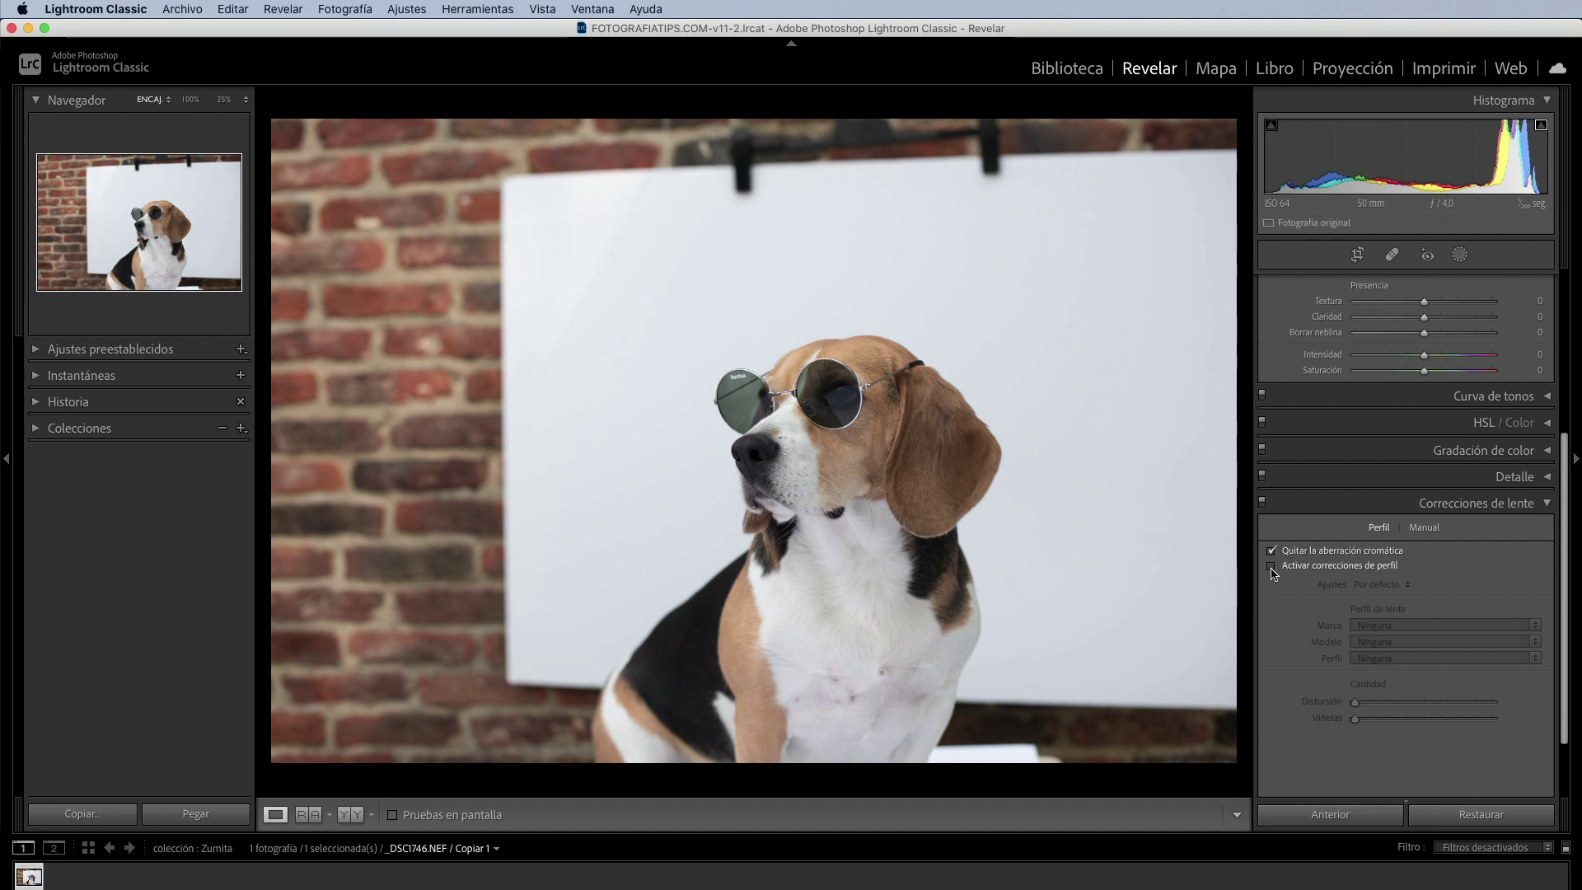
pyautogui.click(1271, 566)
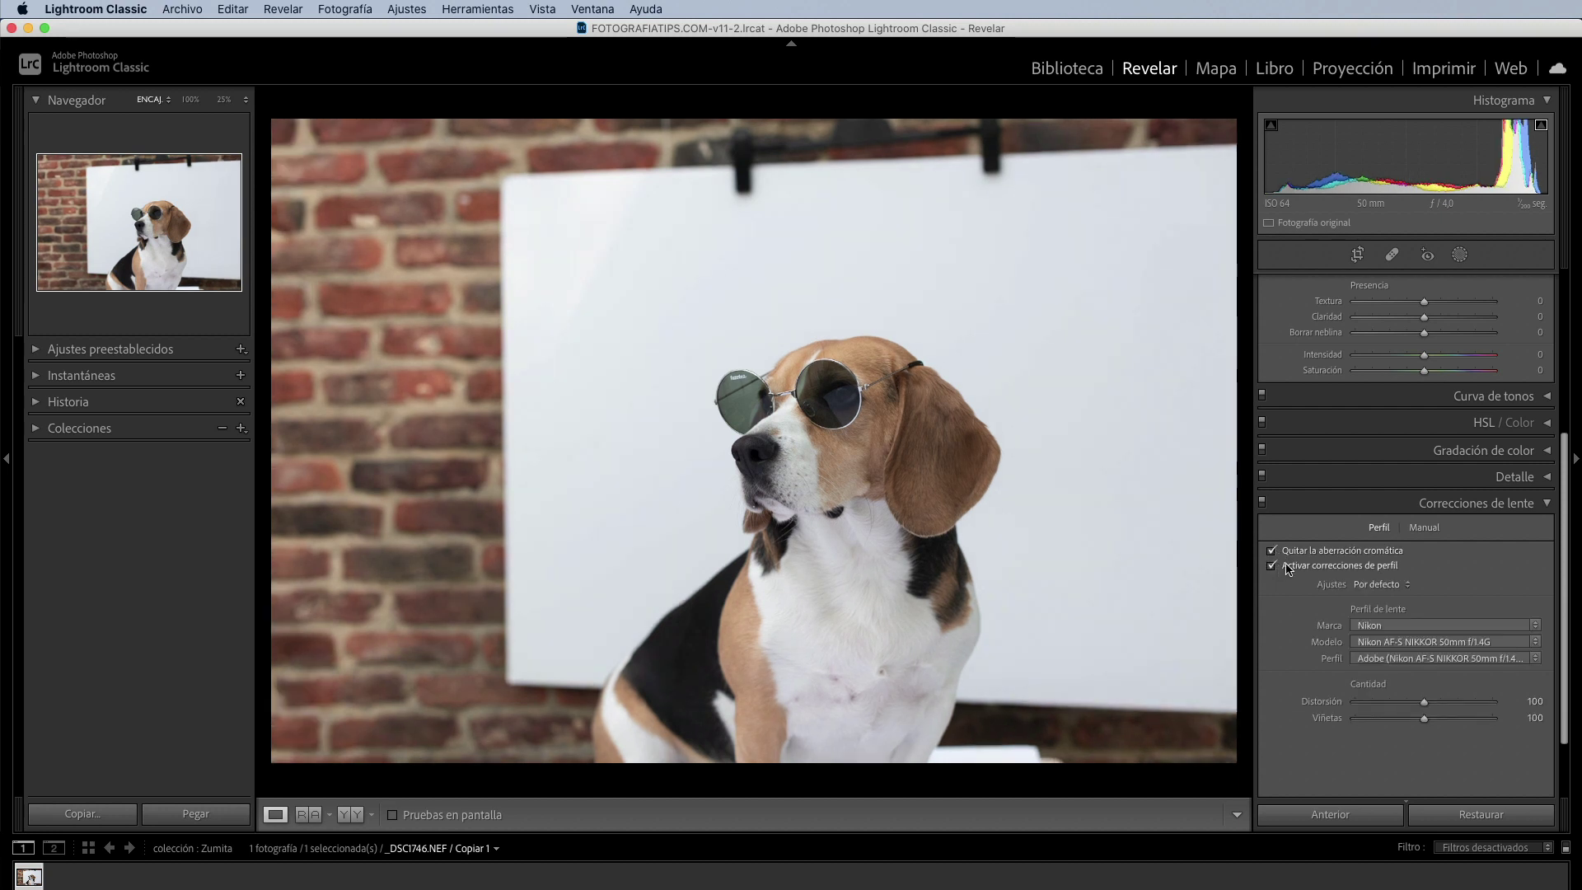
pyautogui.click(1547, 504)
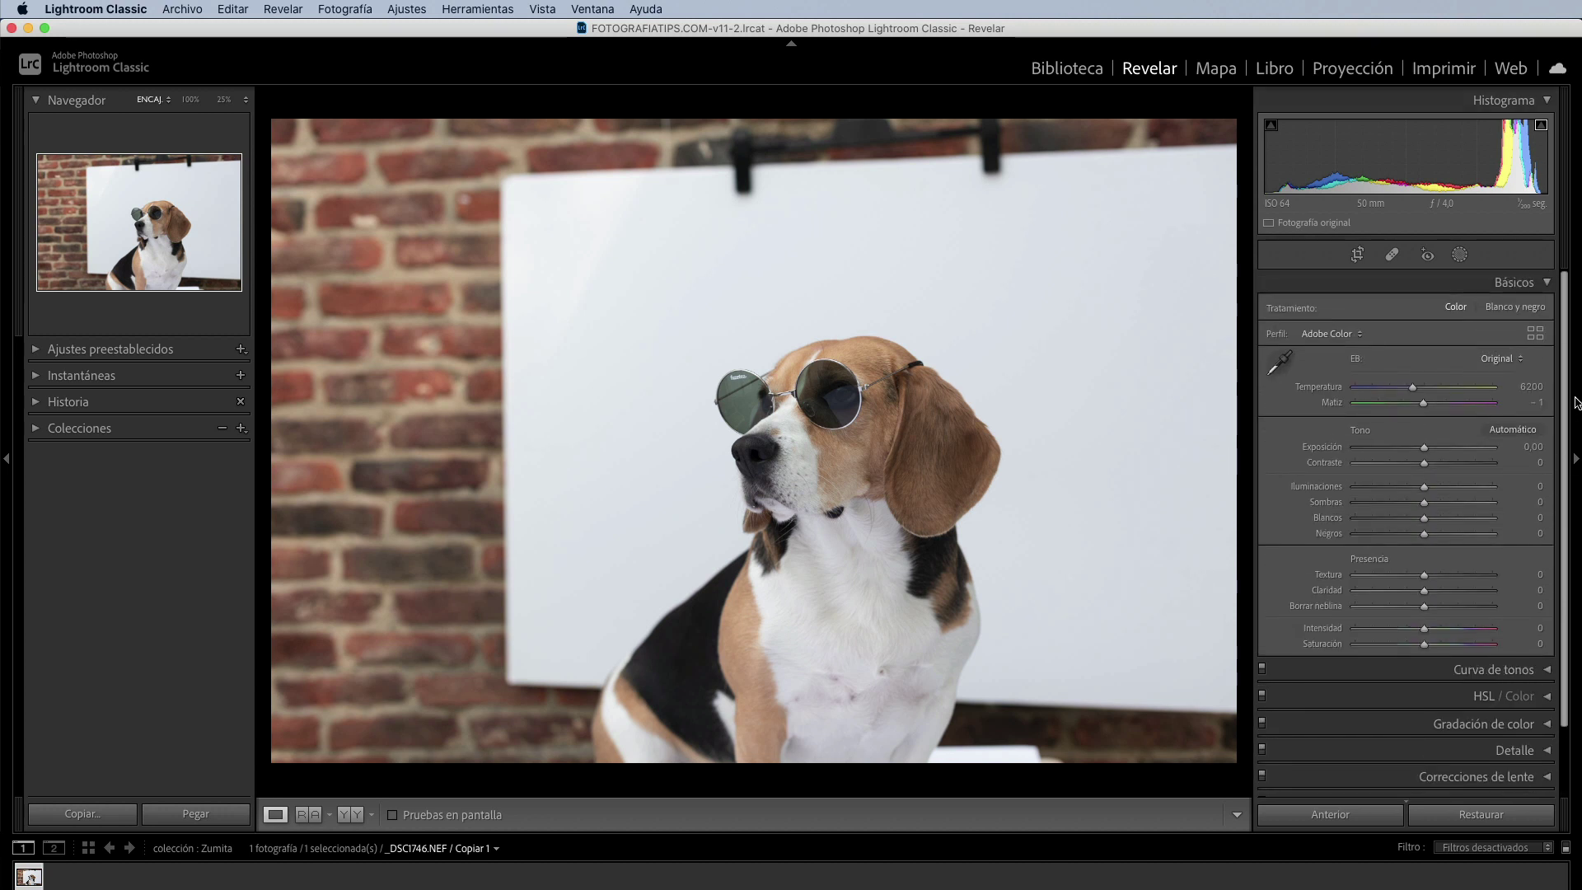
# Crop to 2 x 3 / 4 x 6 tightly around the beagle and rotate 1.10°.
pyautogui.click(1358, 255)
pyautogui.click(1501, 312)
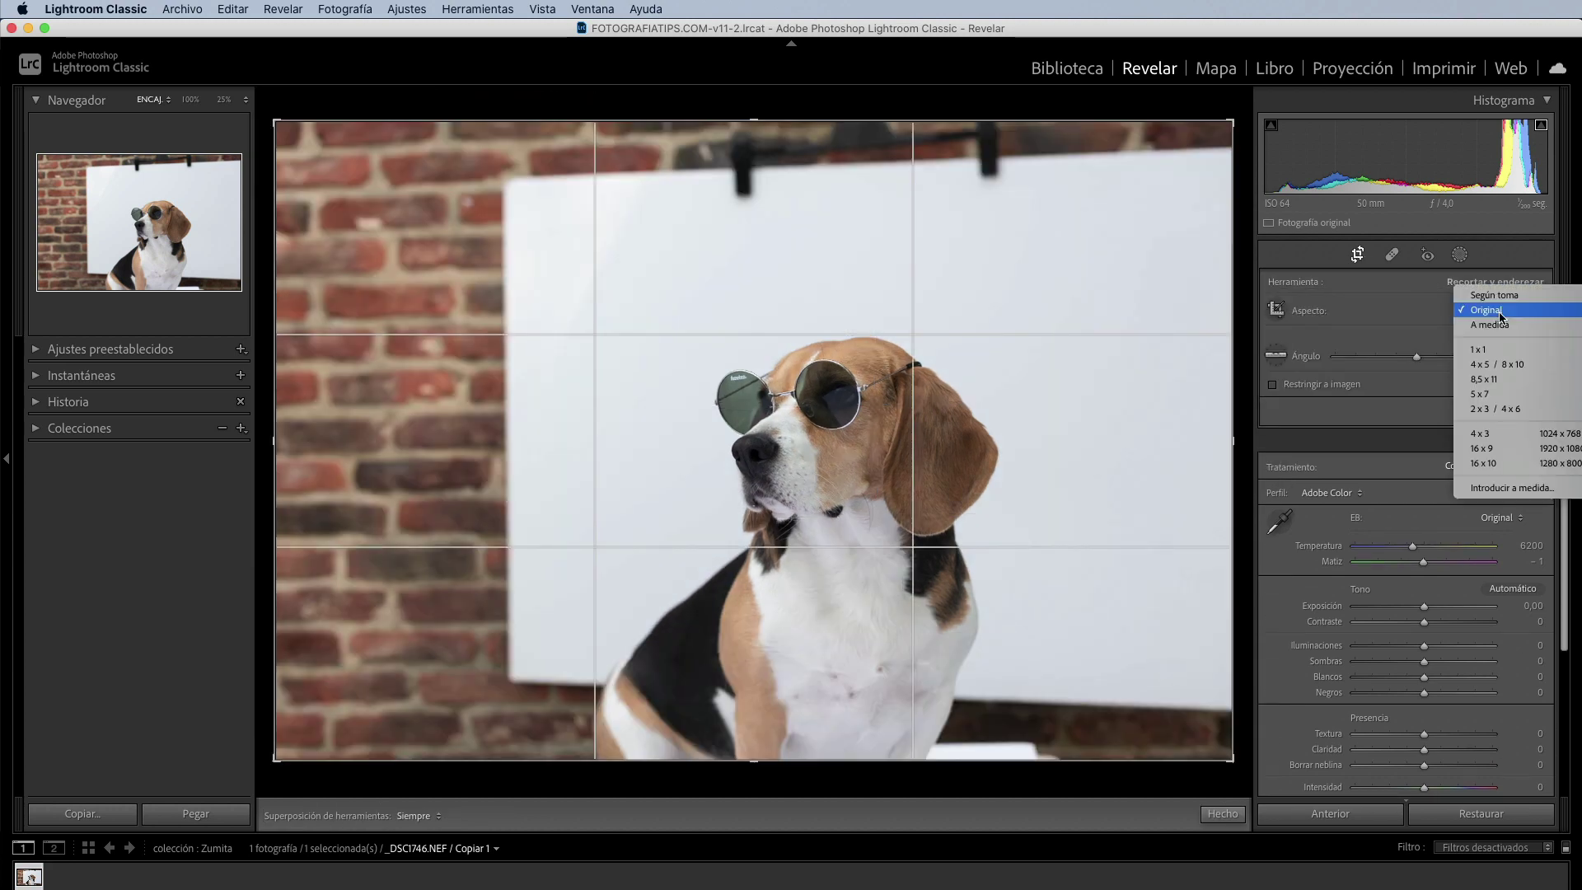
pyautogui.click(1495, 409)
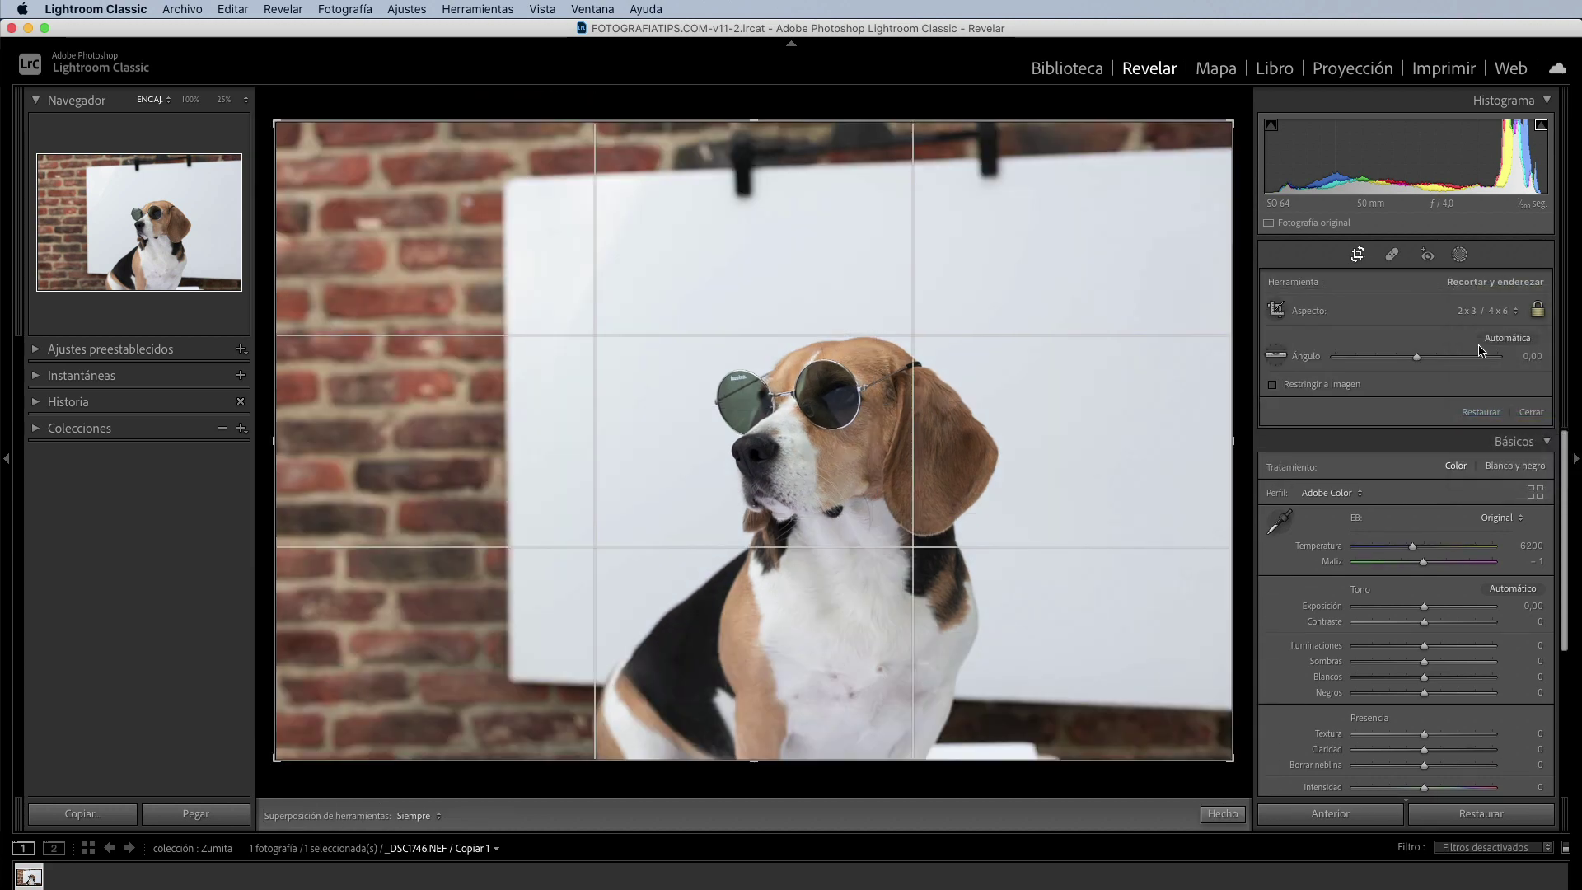
pyautogui.moveTo(276, 122); pyautogui.dragTo(382, 251)
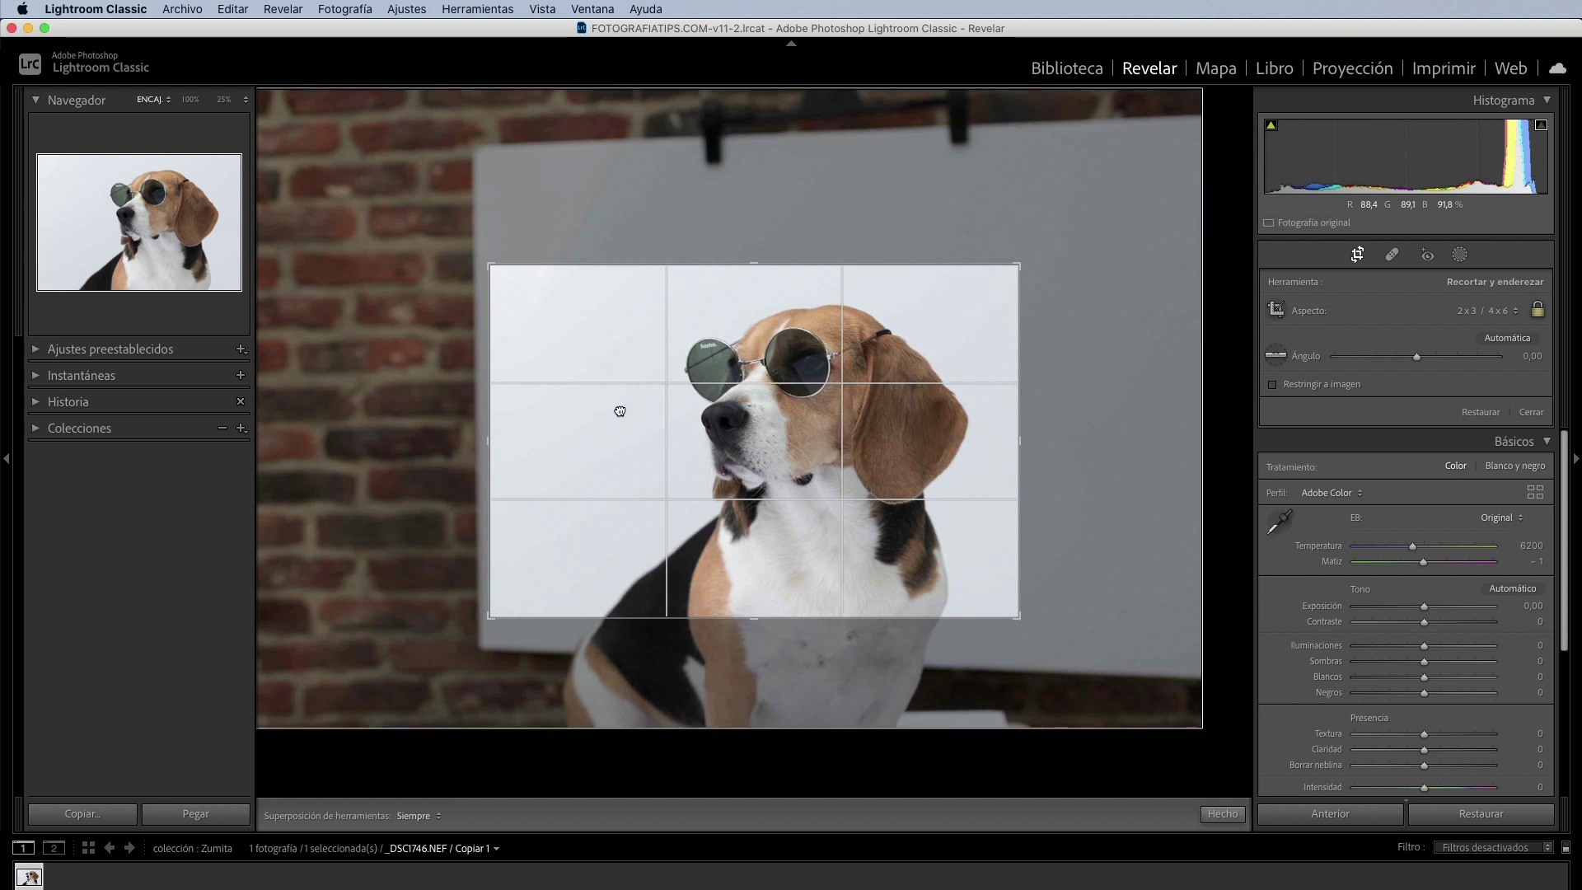
pyautogui.moveTo(1045, 259); pyautogui.dragTo(1057, 261)
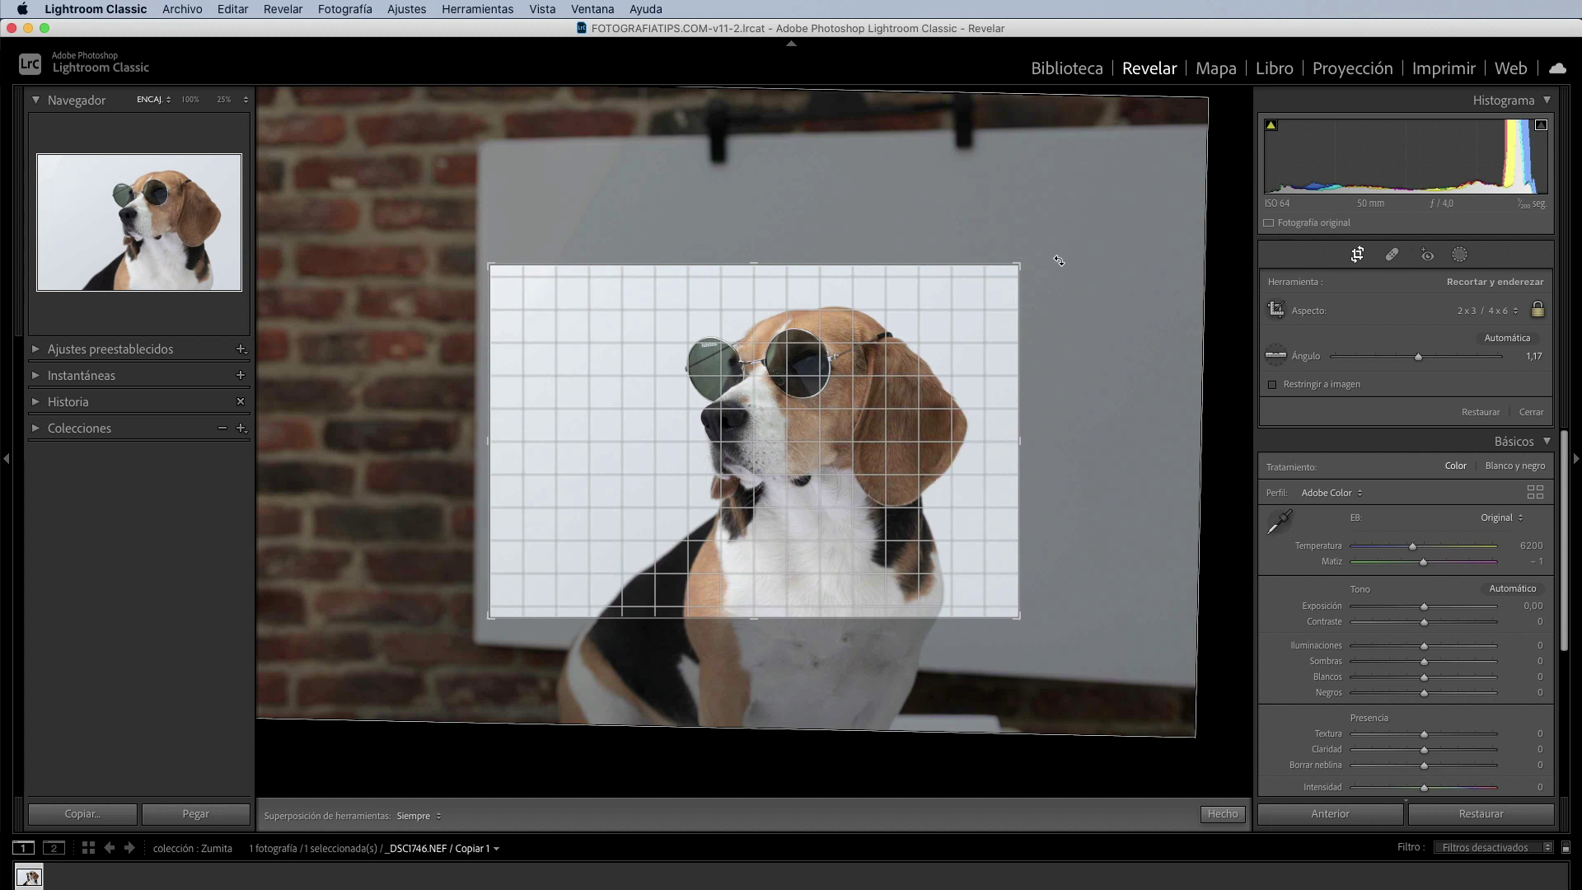
pyautogui.moveTo(1057, 260); pyautogui.dragTo(1055, 264)
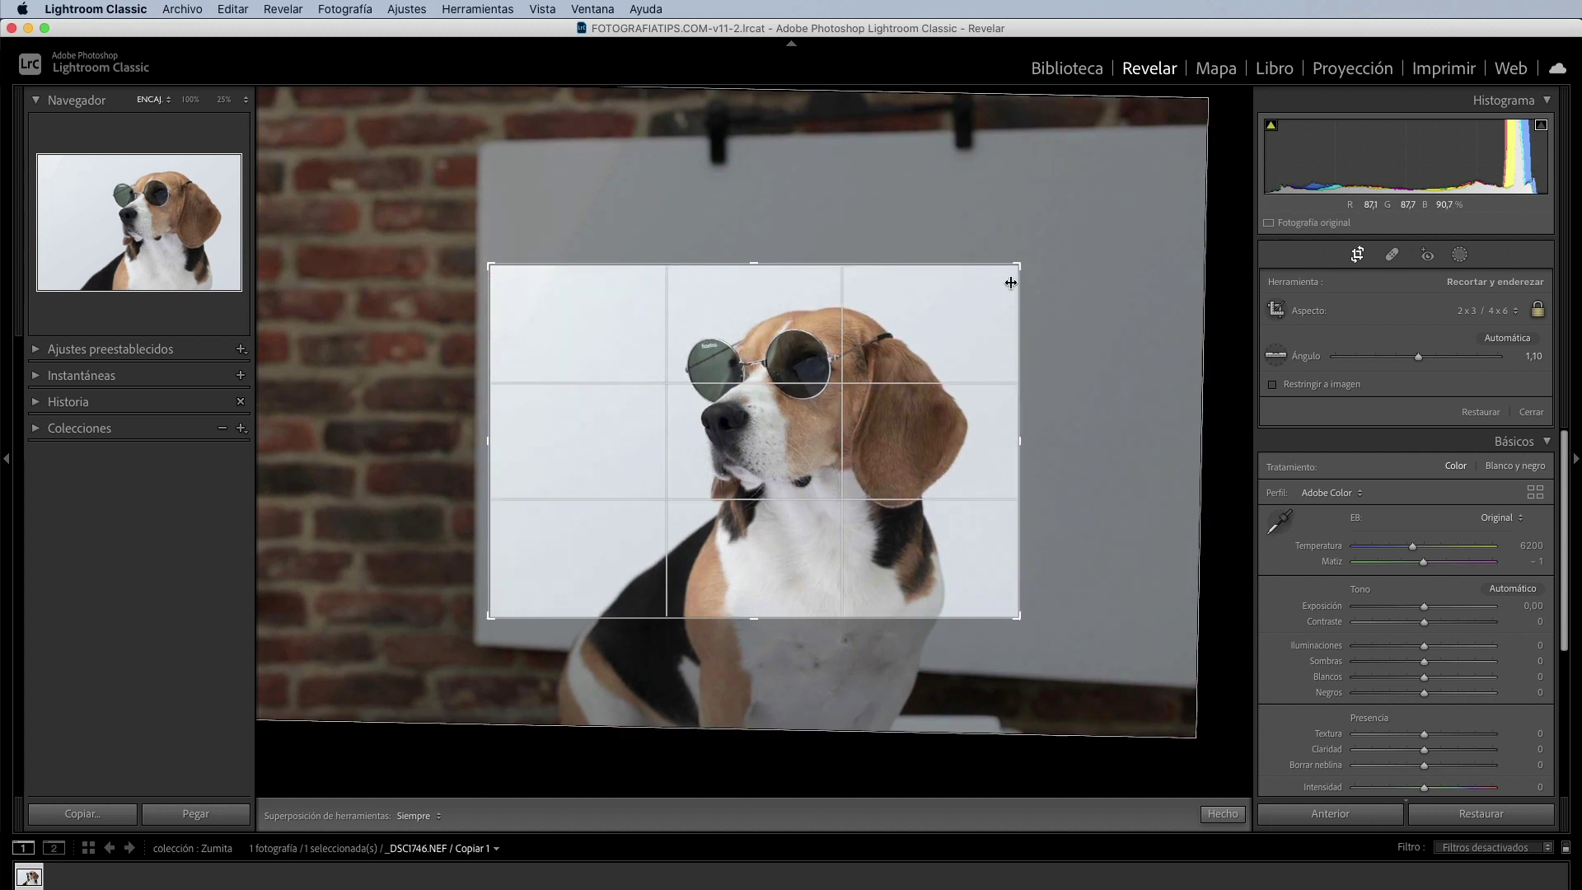
pyautogui.moveTo(1017, 266); pyautogui.dragTo(1008, 277)
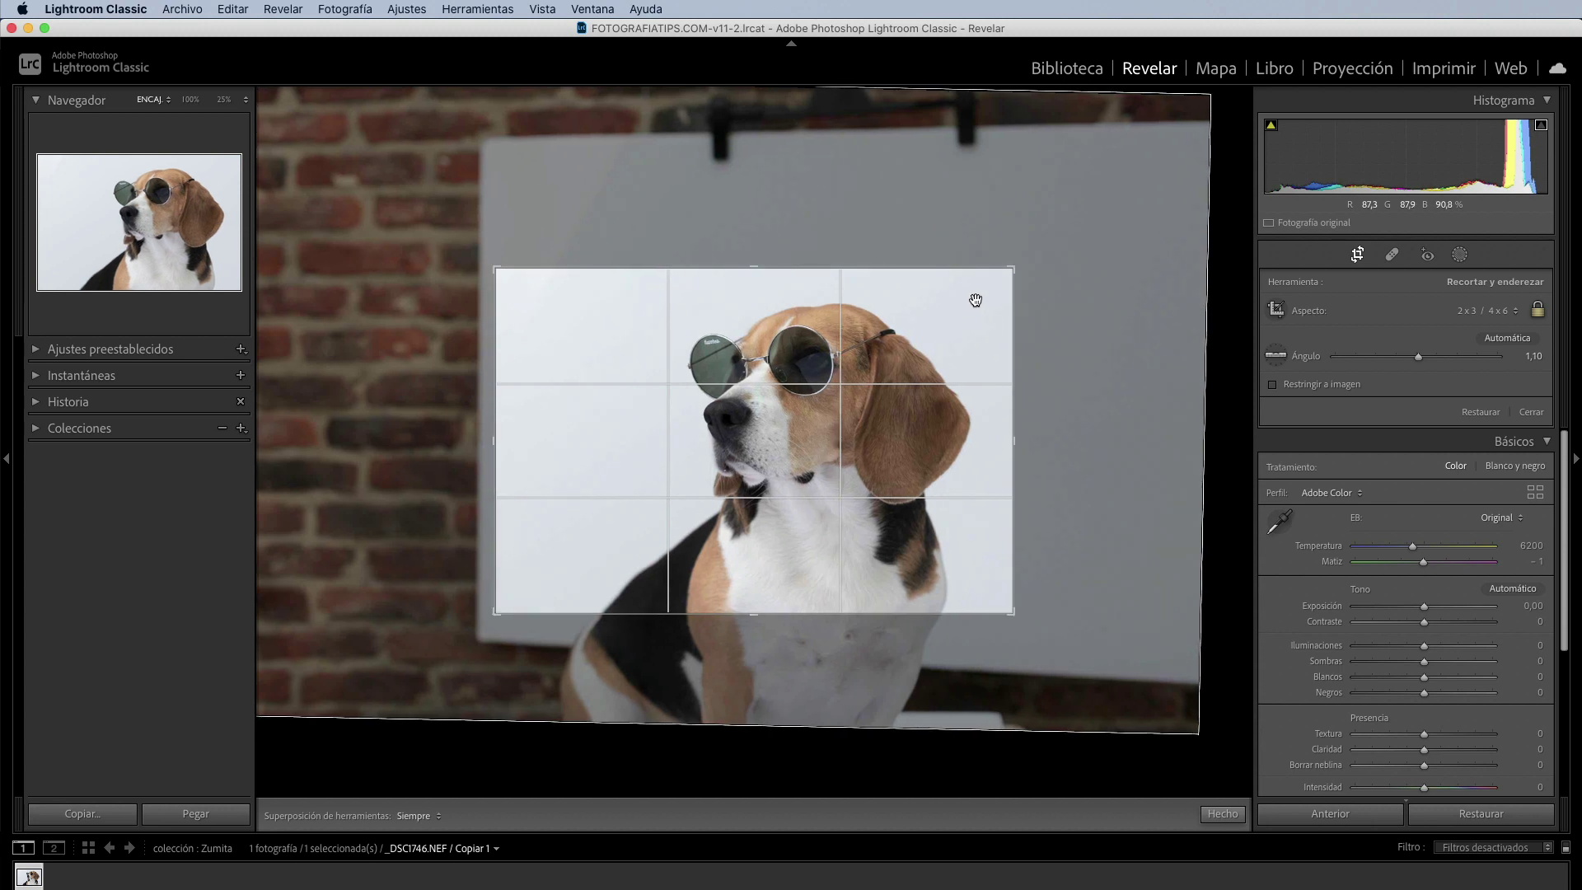
pyautogui.click(1223, 814)
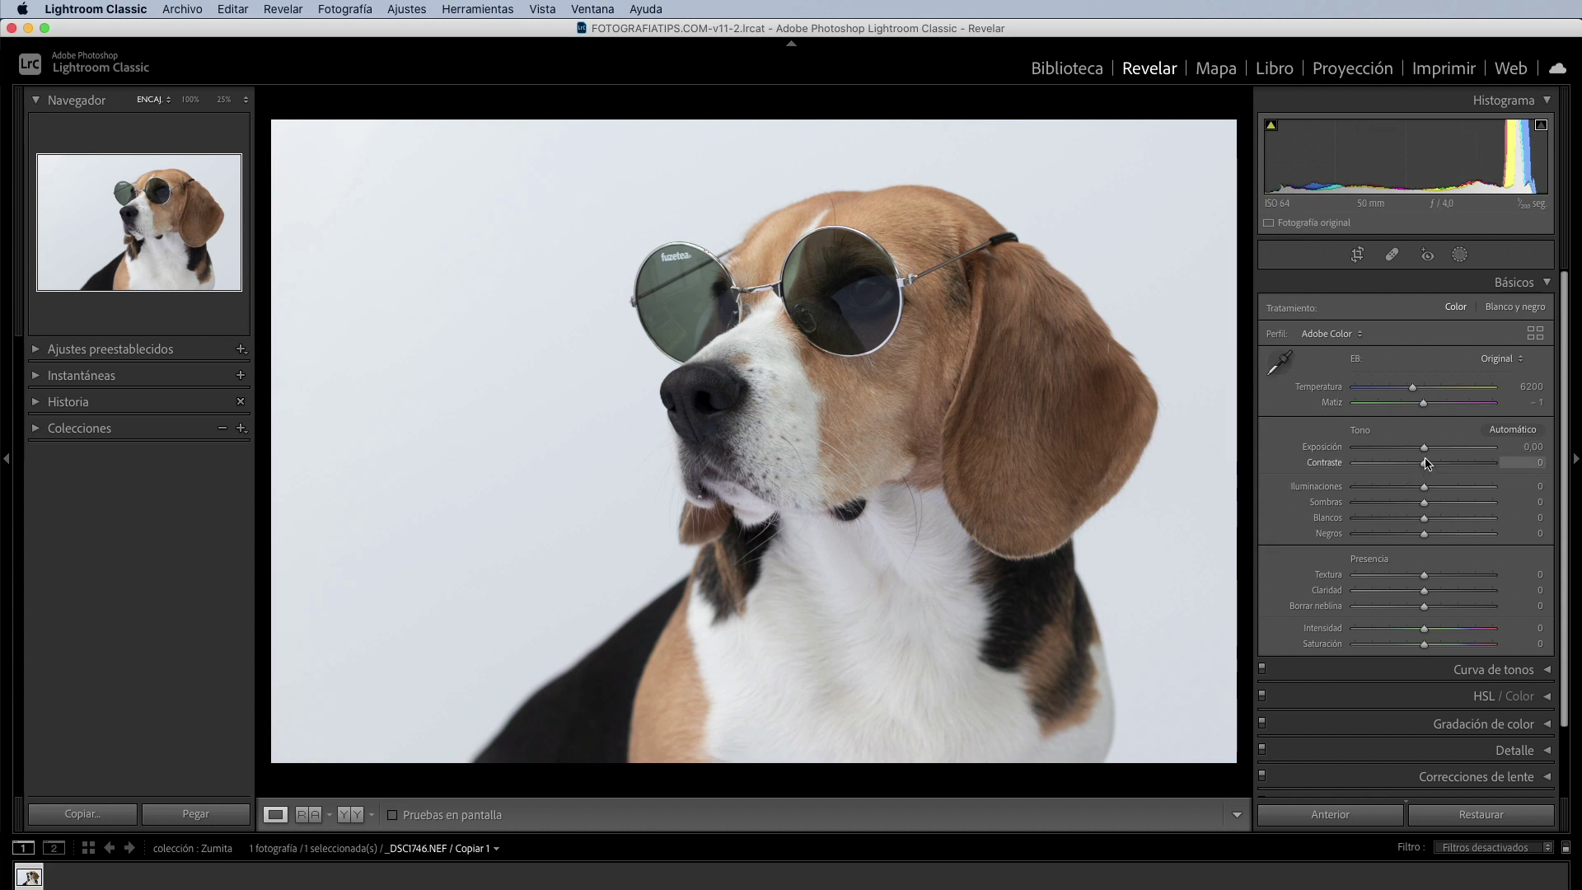
pyautogui.moveTo(1423, 447); pyautogui.dragTo(1393, 449)
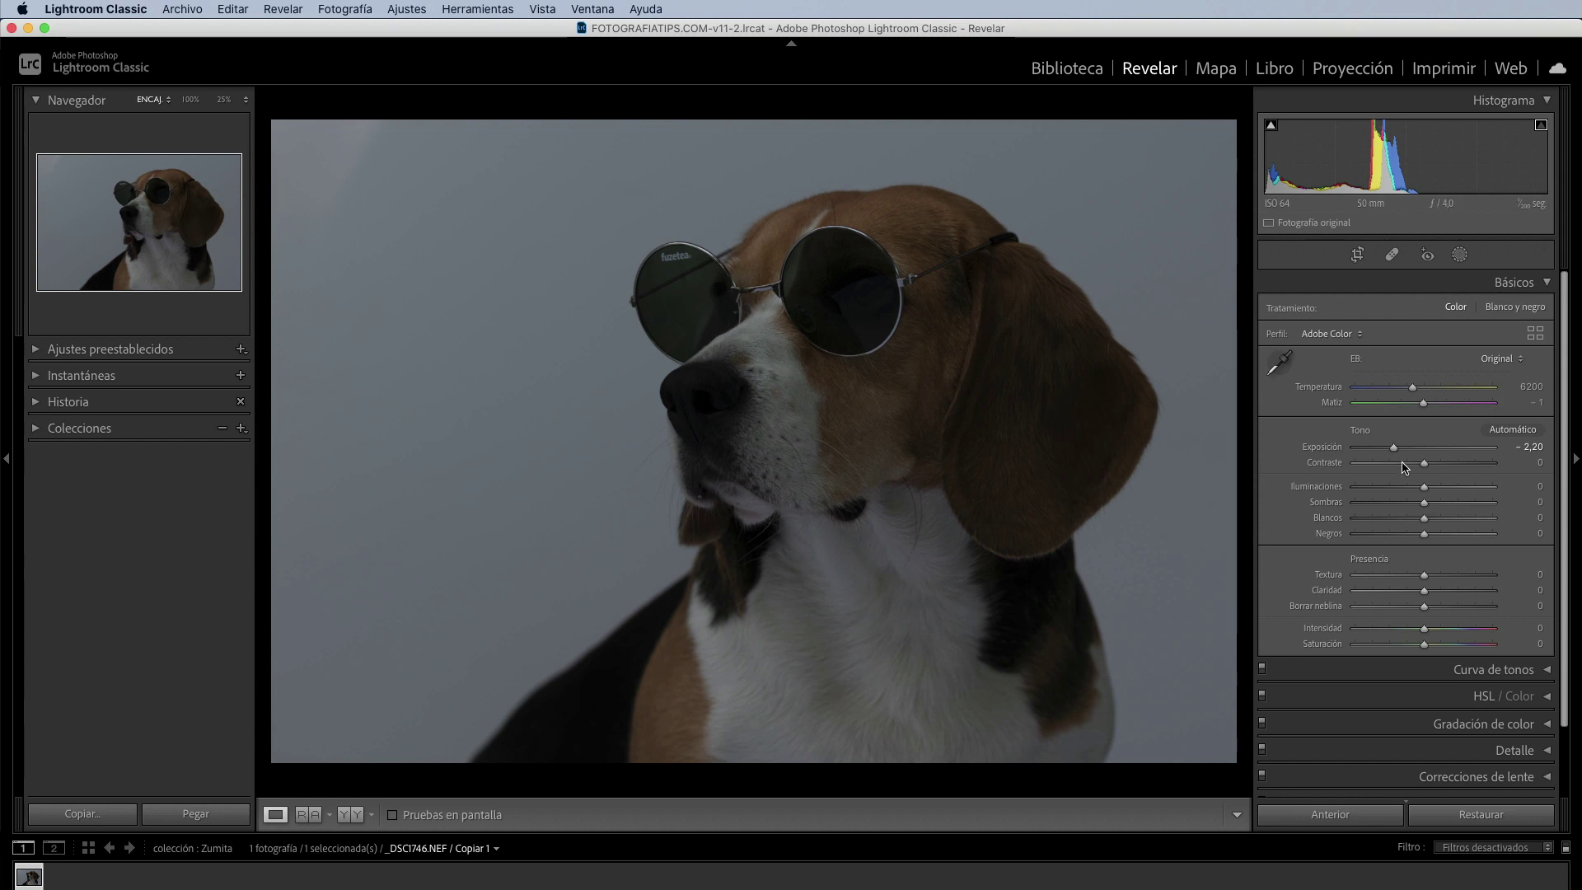
pyautogui.doubleClick(1393, 447)
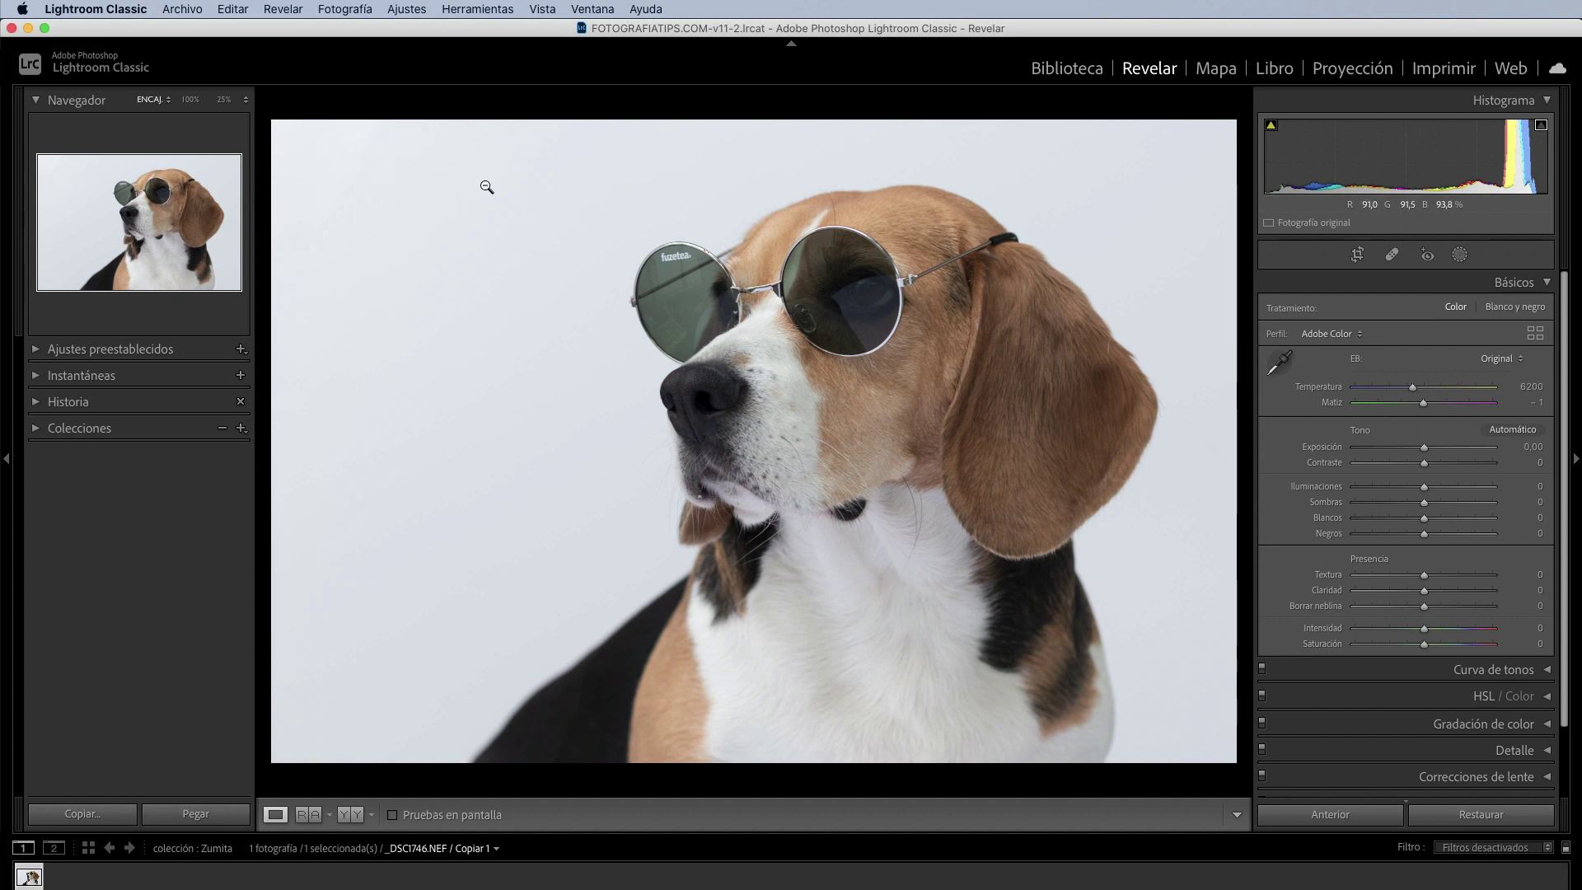
# Heal the mark at the backdrop's top-left corner with Spot Removal in Heal mode.
pyautogui.click(1394, 257)
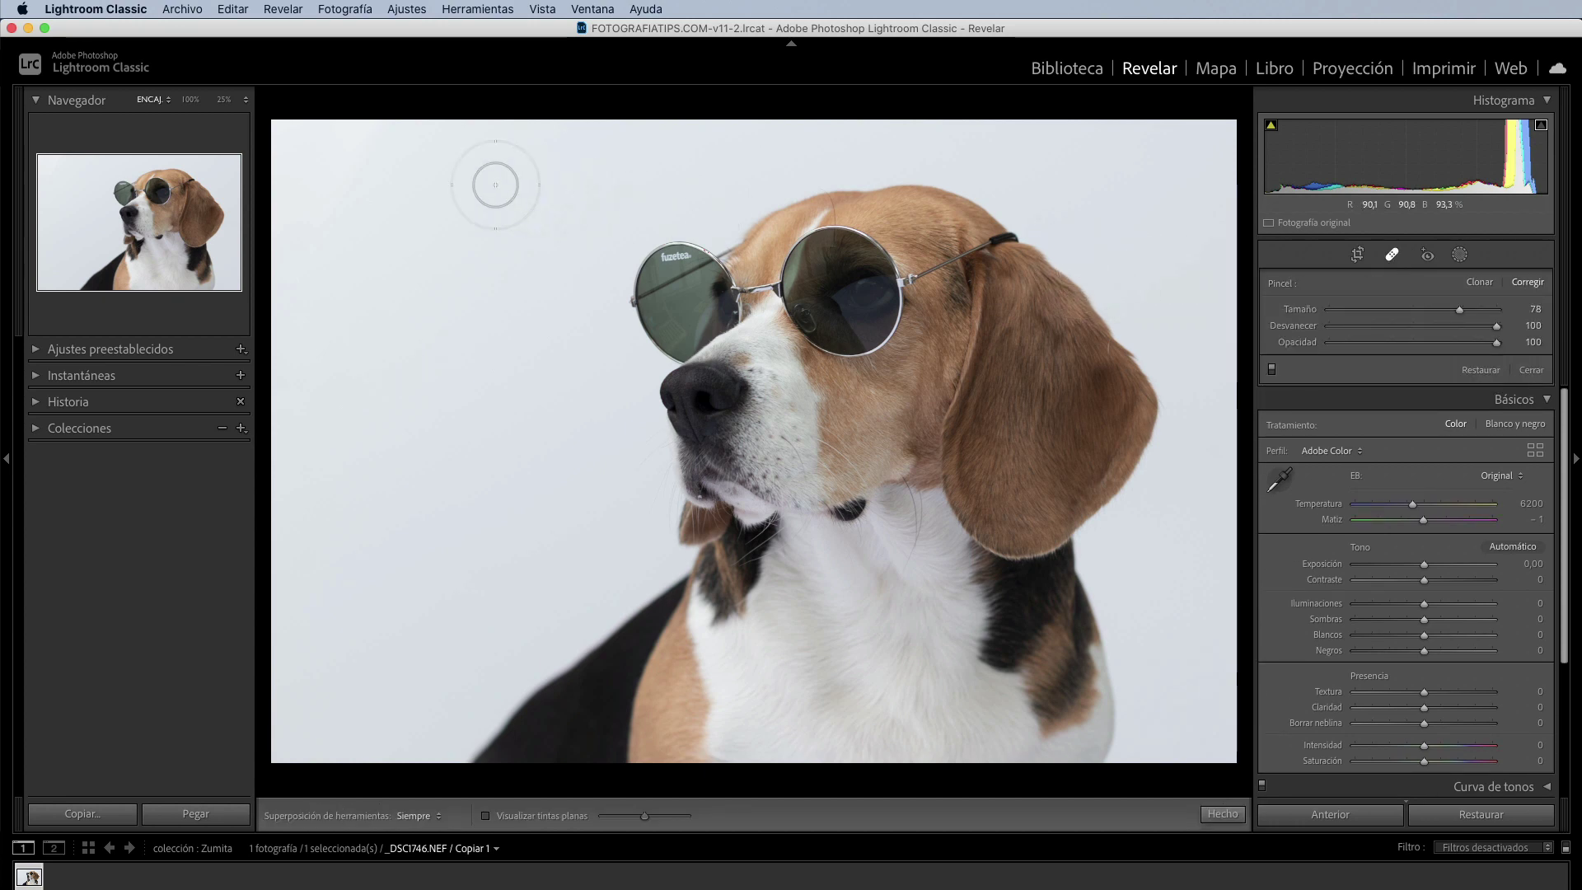
pyautogui.moveTo(329, 141); pyautogui.dragTo(297, 134)
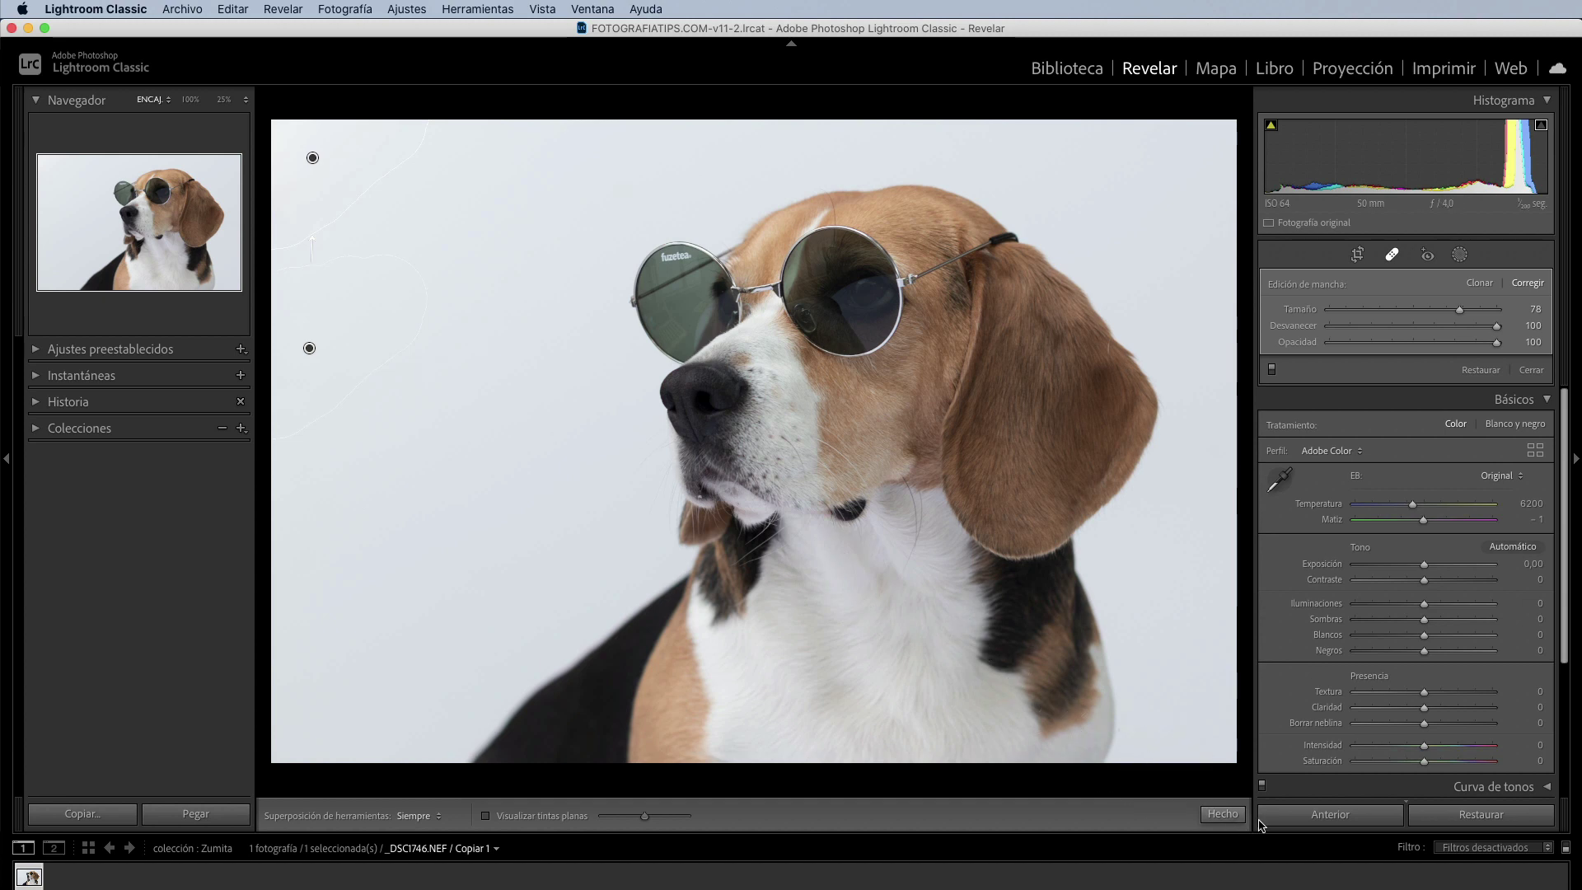
pyautogui.click(1223, 814)
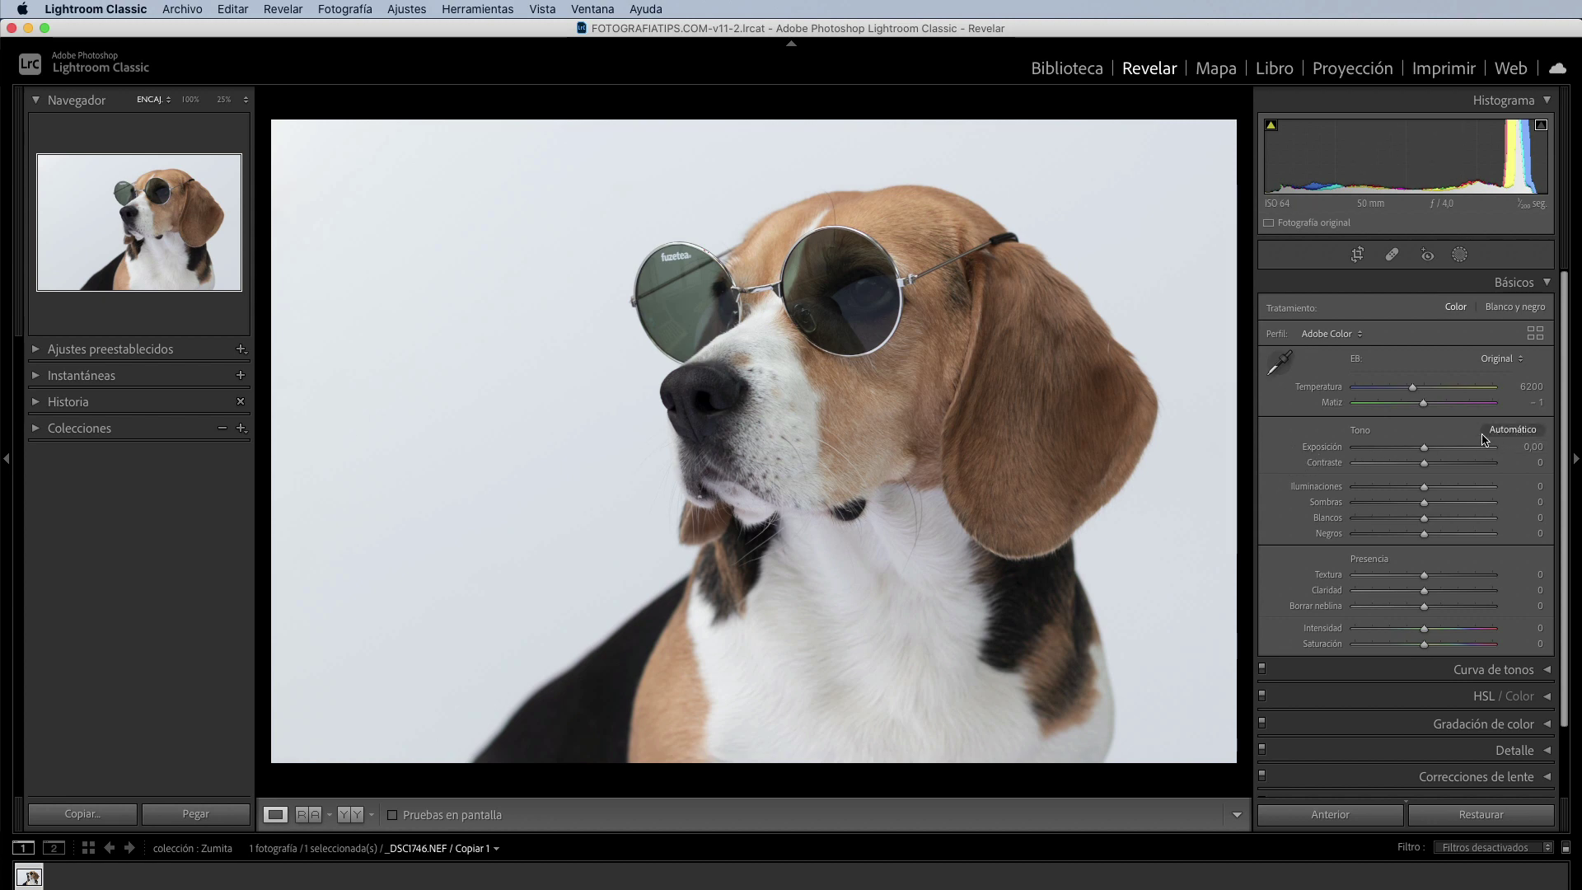
# Apply Auto tone, then set Vibrance +8, Highlights −83, Whites +38 and Exposure −0,10.
pyautogui.click(1524, 435)
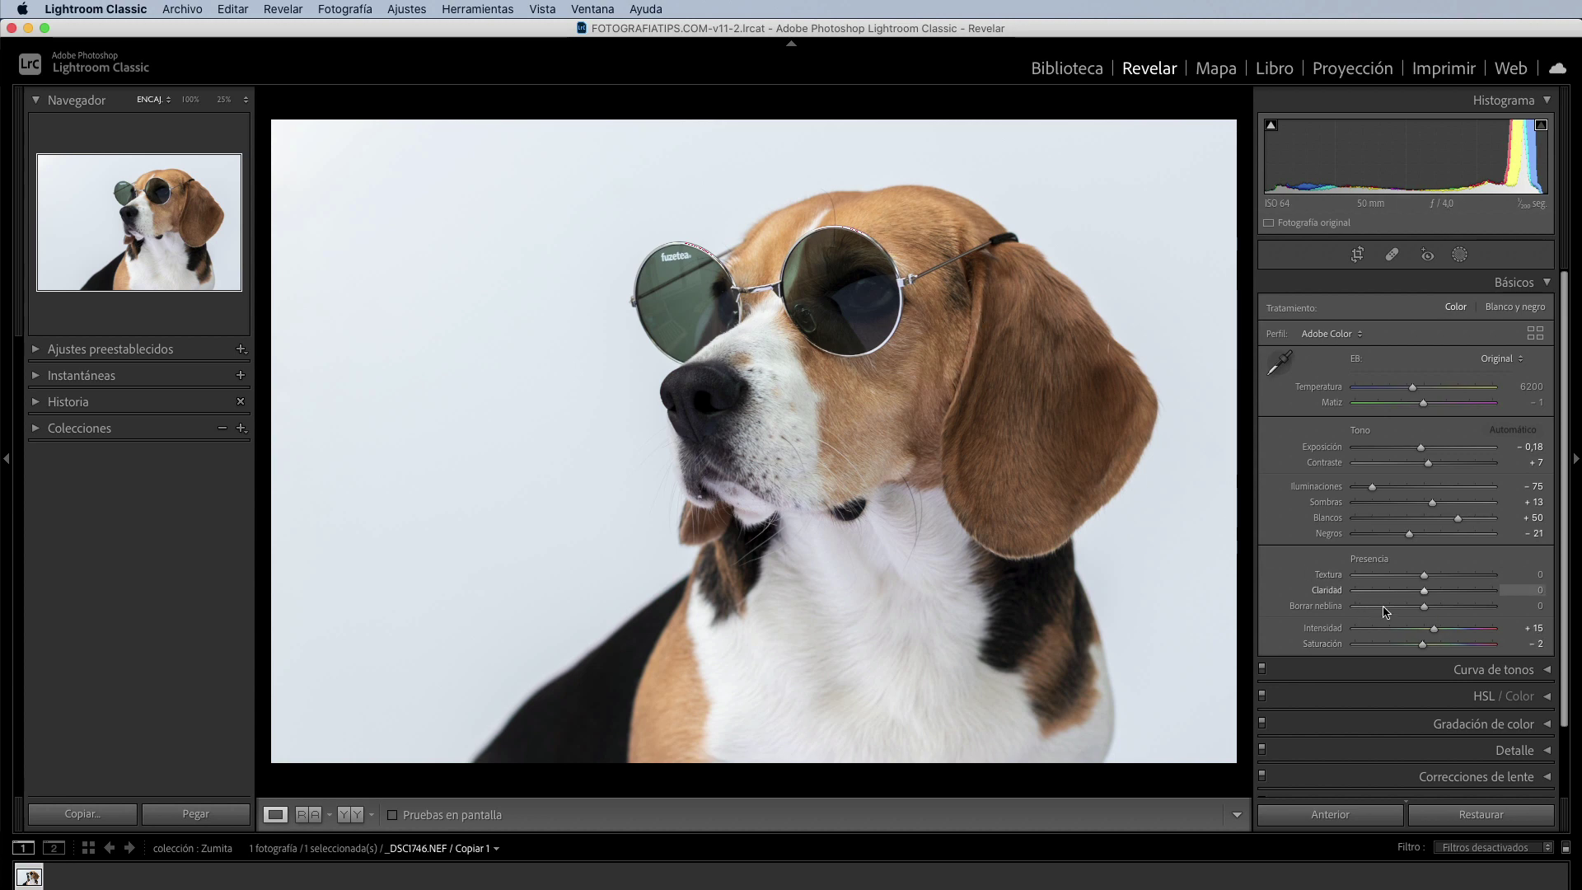
pyautogui.moveTo(1434, 629)
pyautogui.mouseDown()
pyautogui.moveTo(1425, 647)
pyautogui.moveTo(1427, 629)
pyautogui.mouseUp()
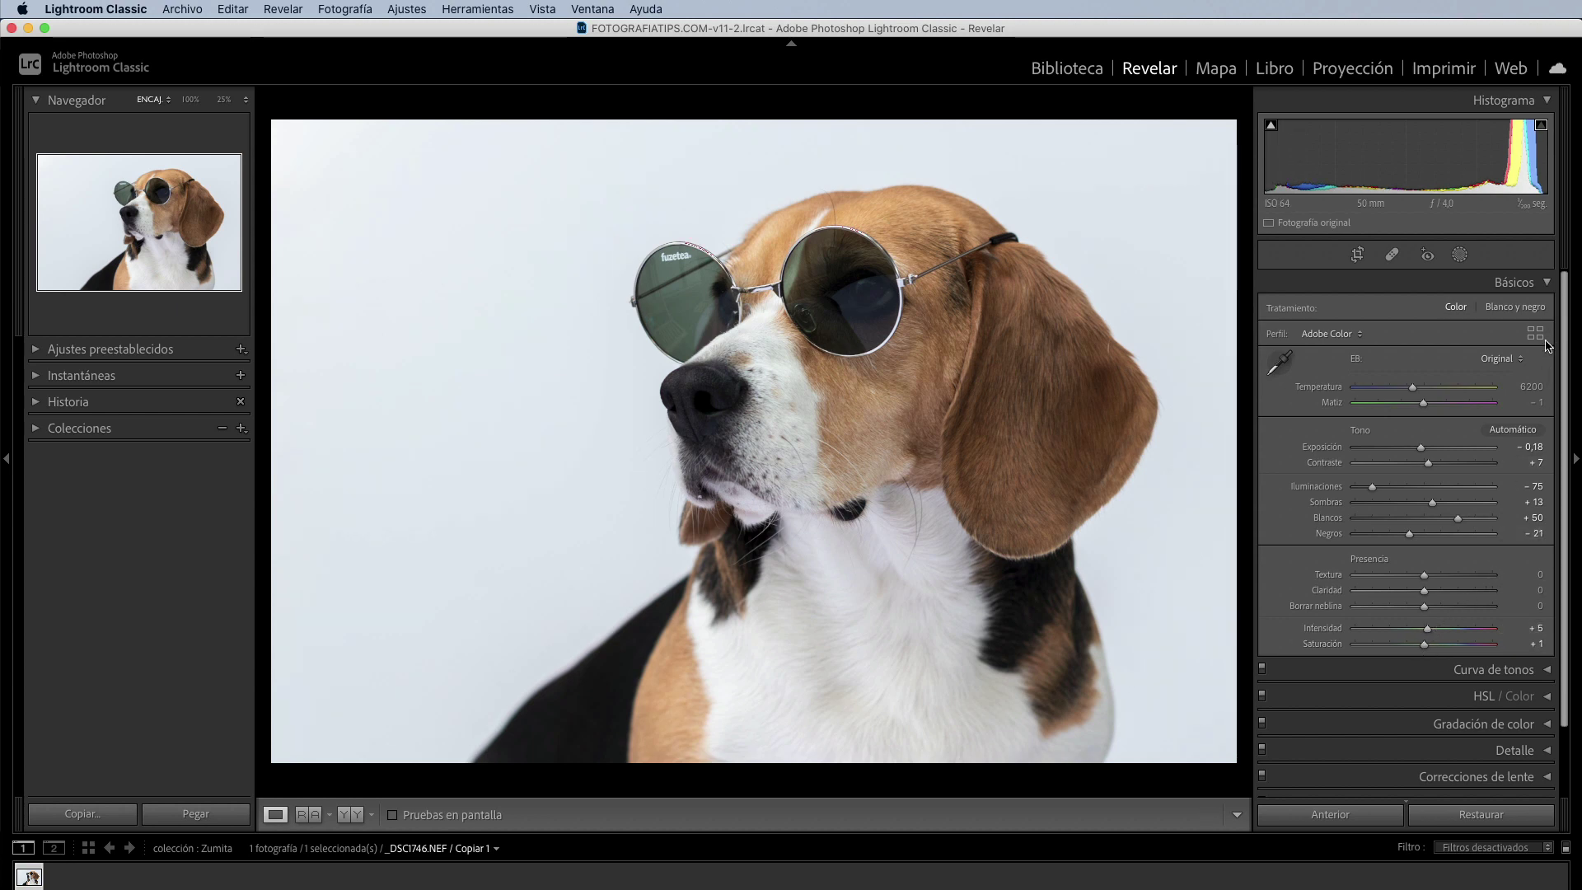
pyautogui.moveTo(1372, 488); pyautogui.dragTo(1366, 487)
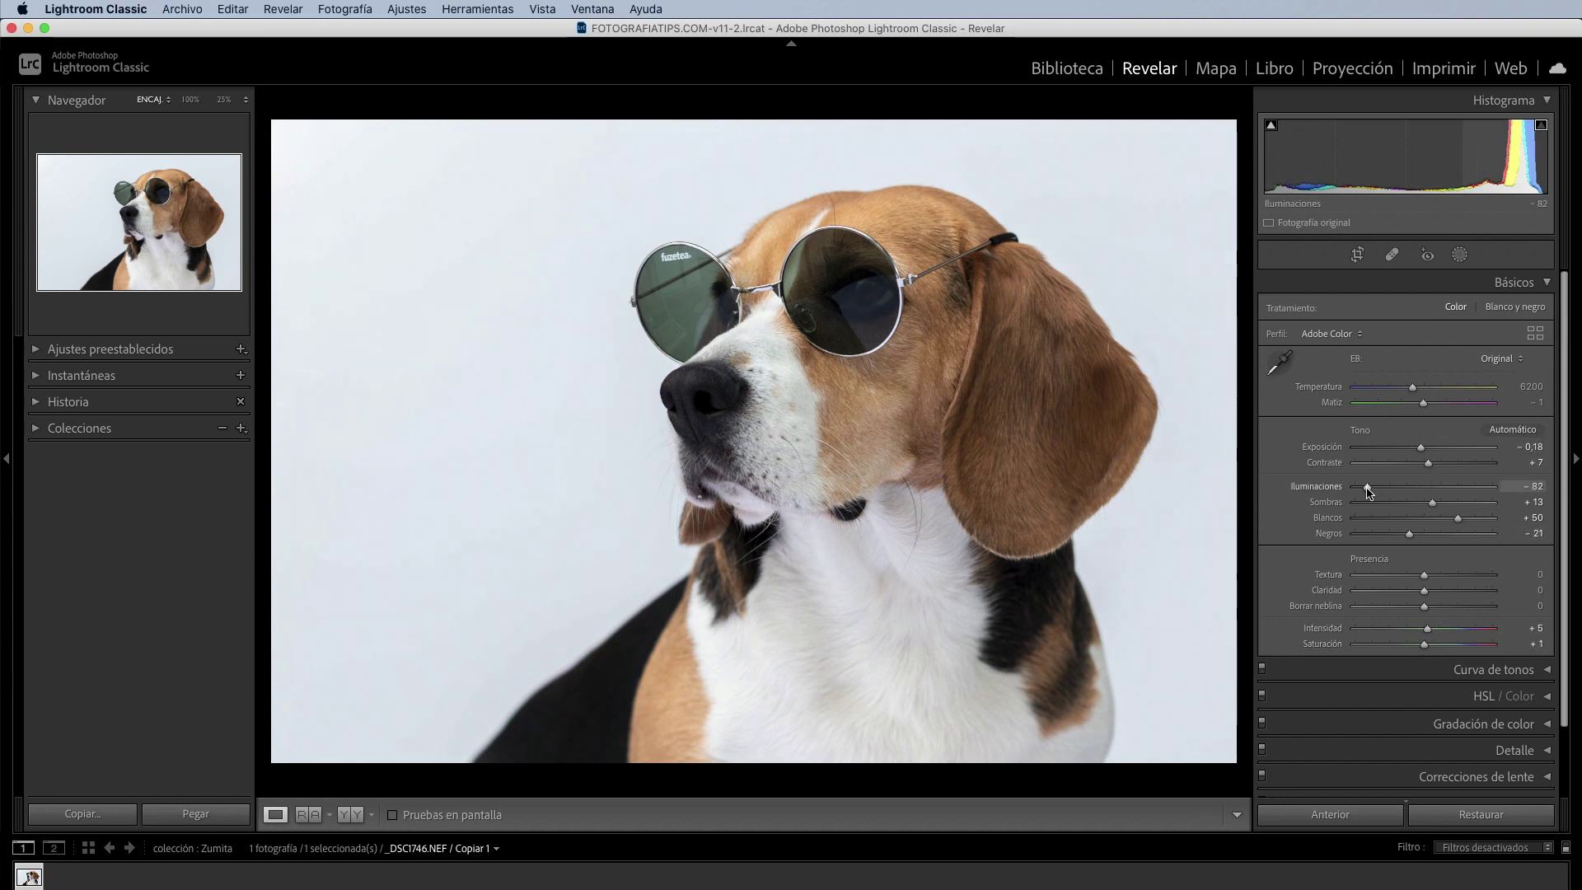
pyautogui.moveTo(1458, 519); pyautogui.dragTo(1422, 537)
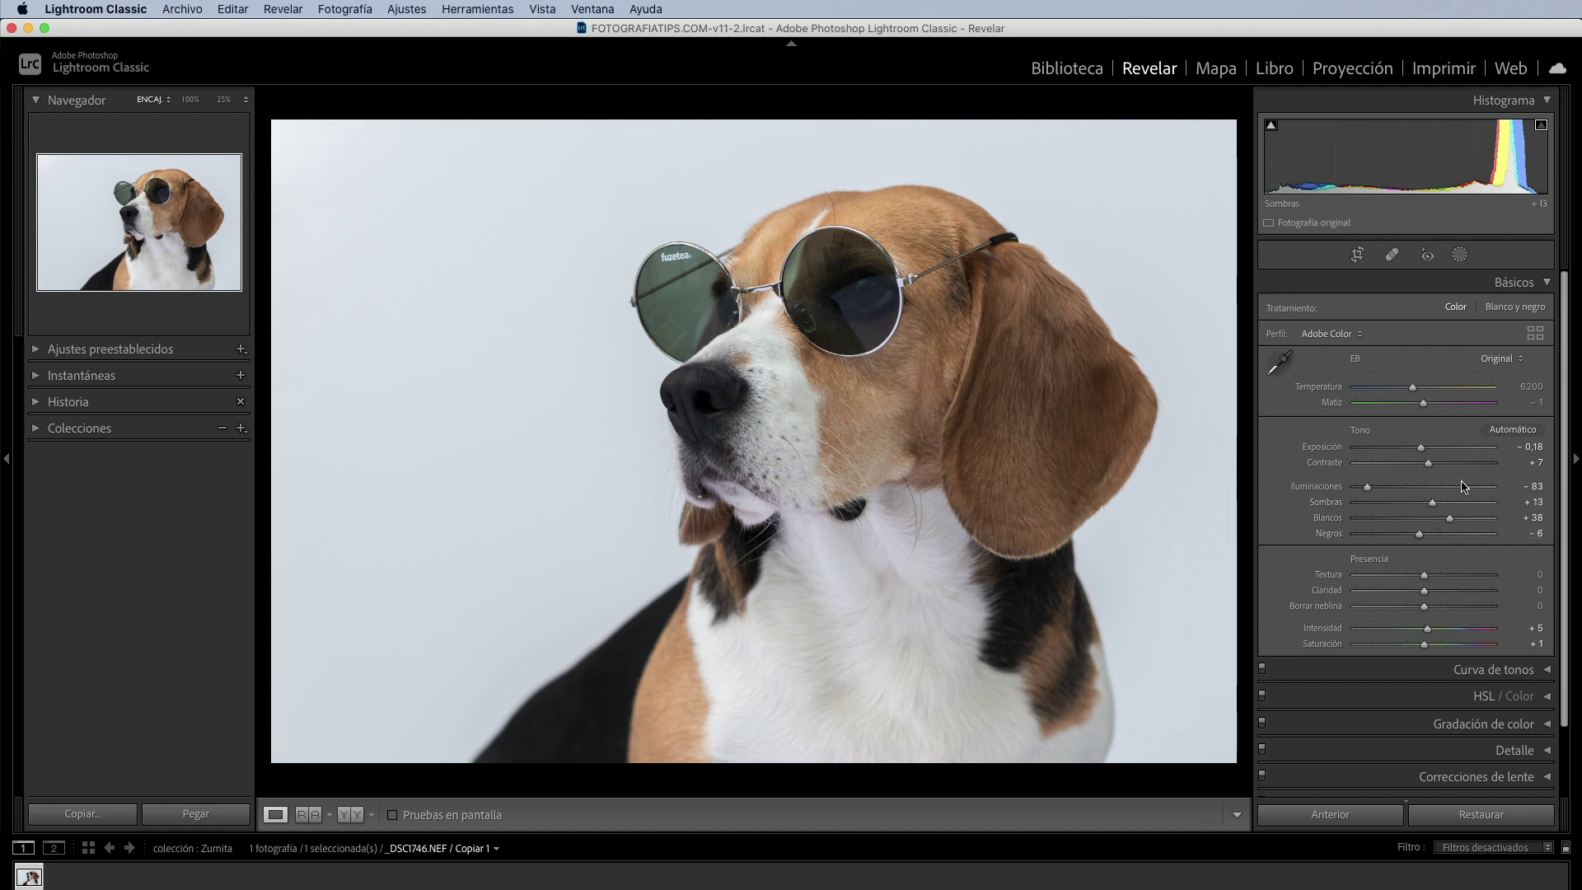
pyautogui.moveTo(1529, 443); pyautogui.dragTo(1421, 452)
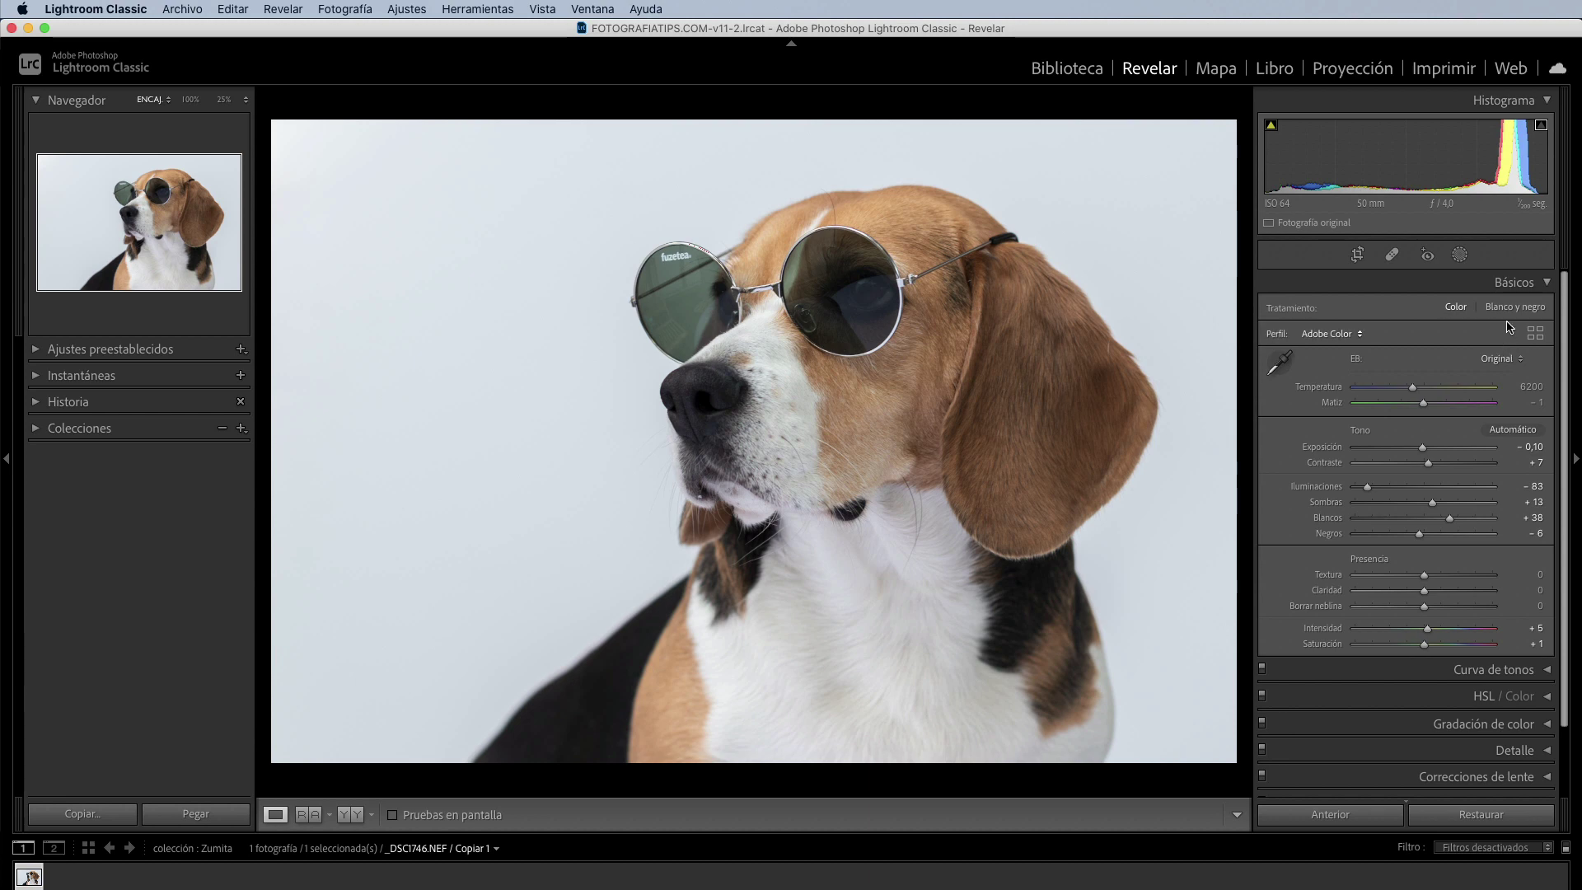
# Add a new Color Range mask from the Masking panel.
pyautogui.click(1460, 255)
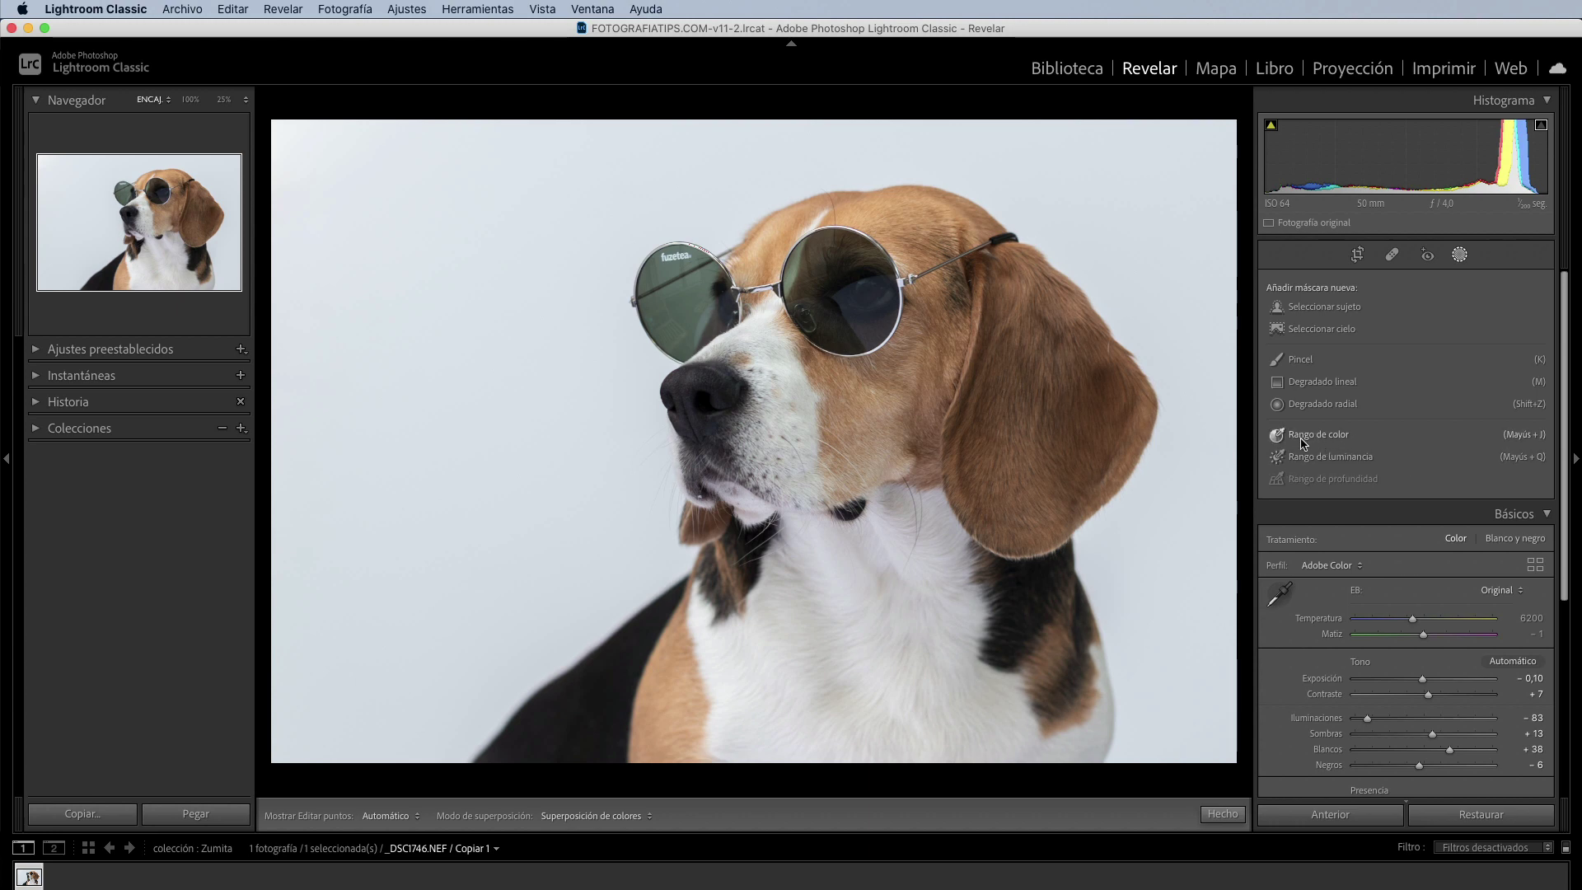
pyautogui.click(1311, 442)
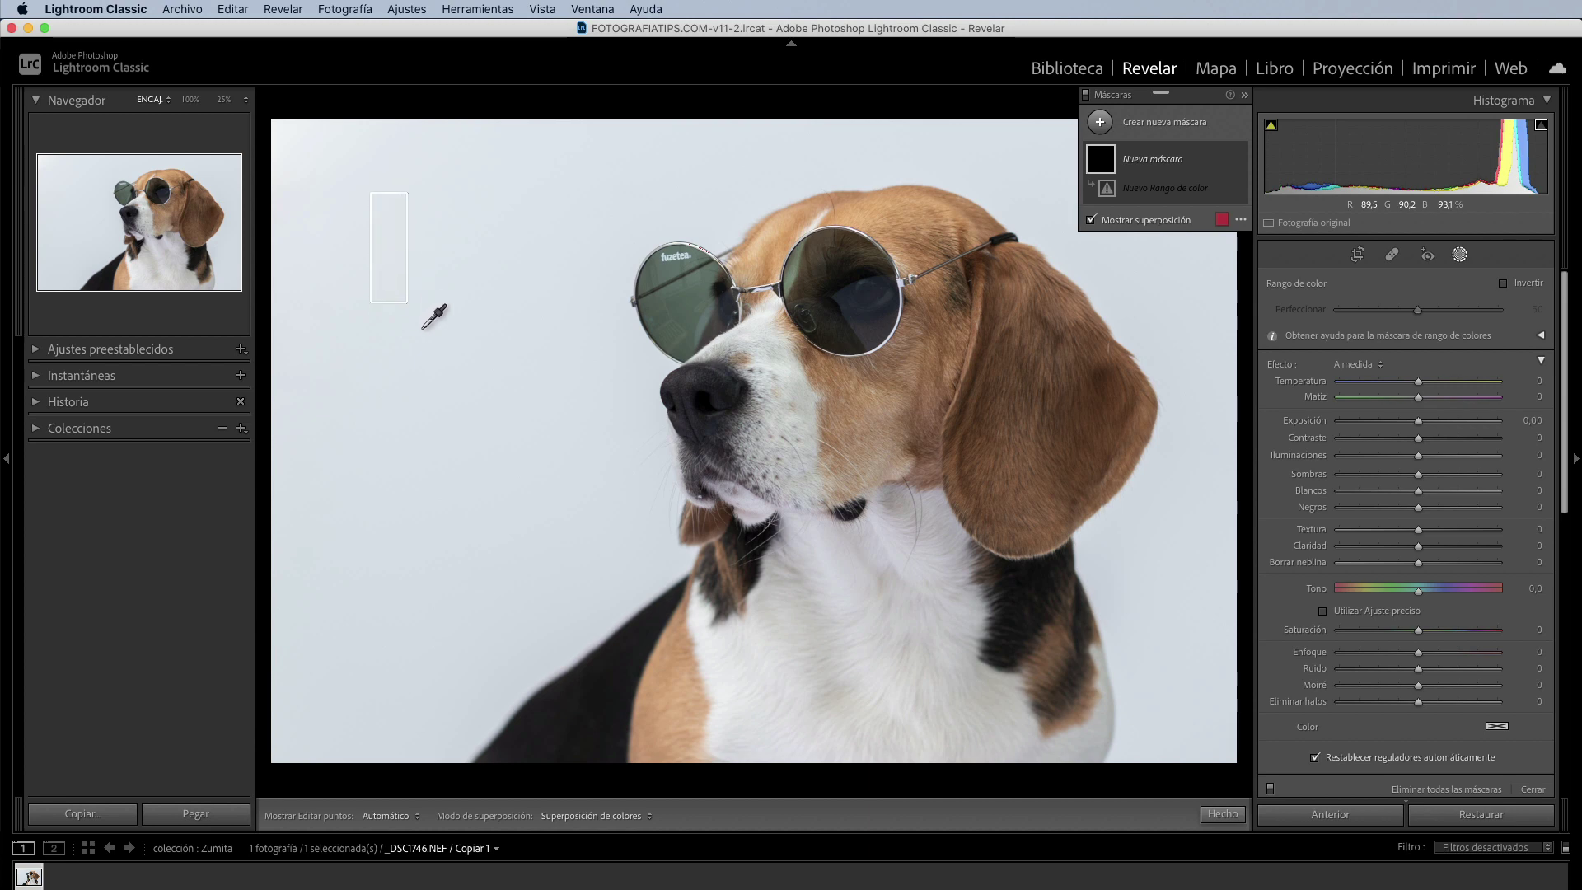
# Sample the pale grey backdrop left of the dog with the colour-range eyedropper.
pyautogui.moveTo(387, 220); pyautogui.dragTo(570, 649)
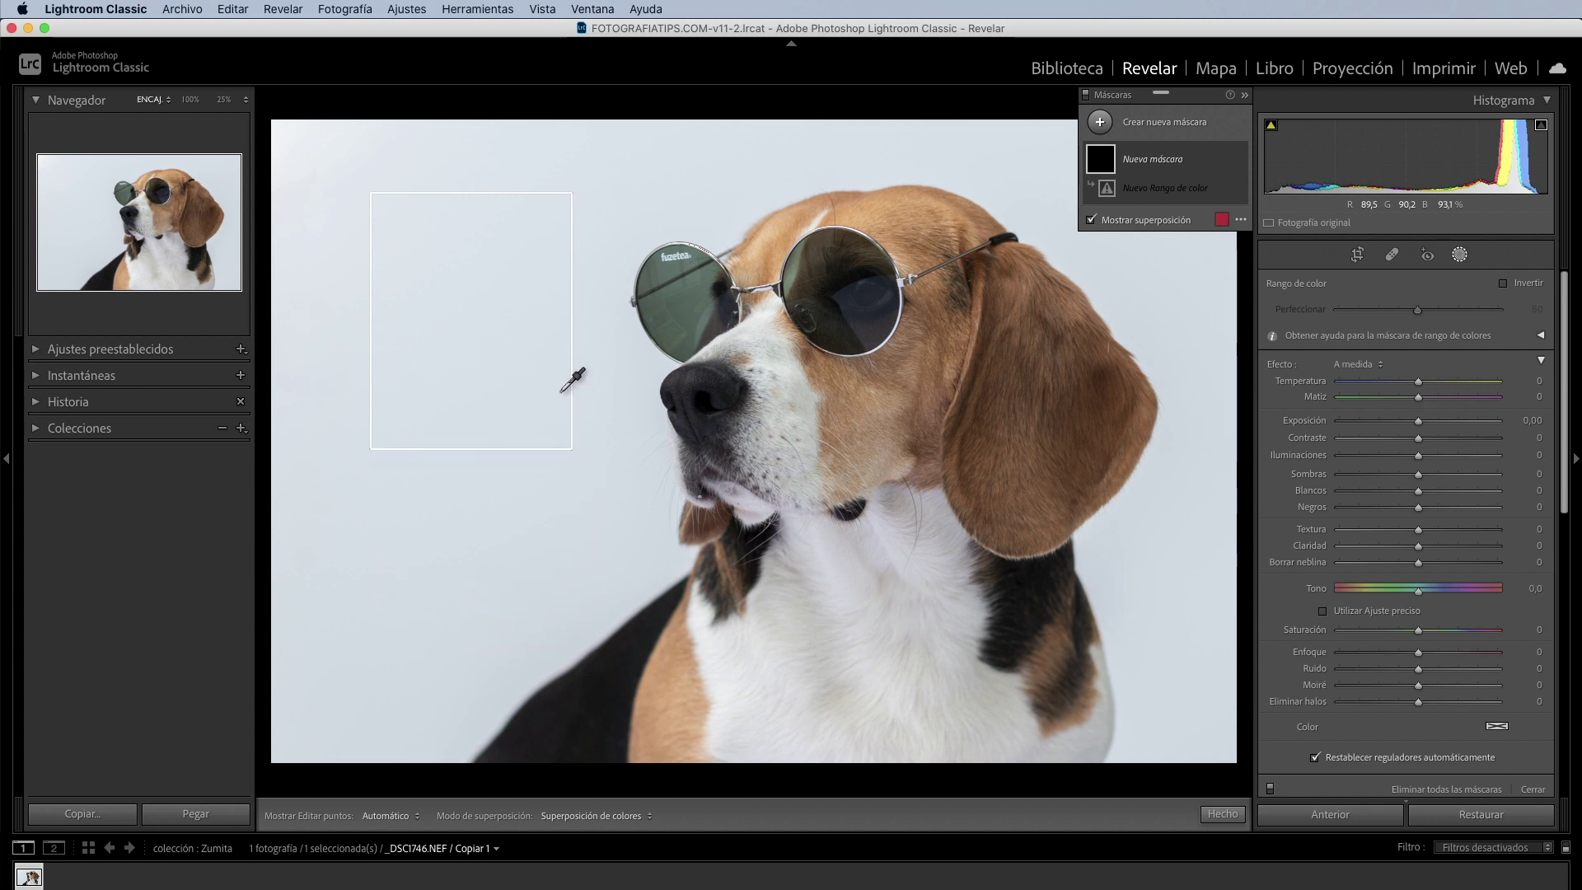
pyautogui.moveTo(570, 649)
pyautogui.mouseDown()
pyautogui.moveTo(524, 438)
pyautogui.moveTo(590, 617)
pyautogui.moveTo(539, 352)
pyautogui.moveTo(583, 434)
pyautogui.moveTo(544, 632)
pyautogui.moveTo(576, 641)
pyautogui.mouseUp()
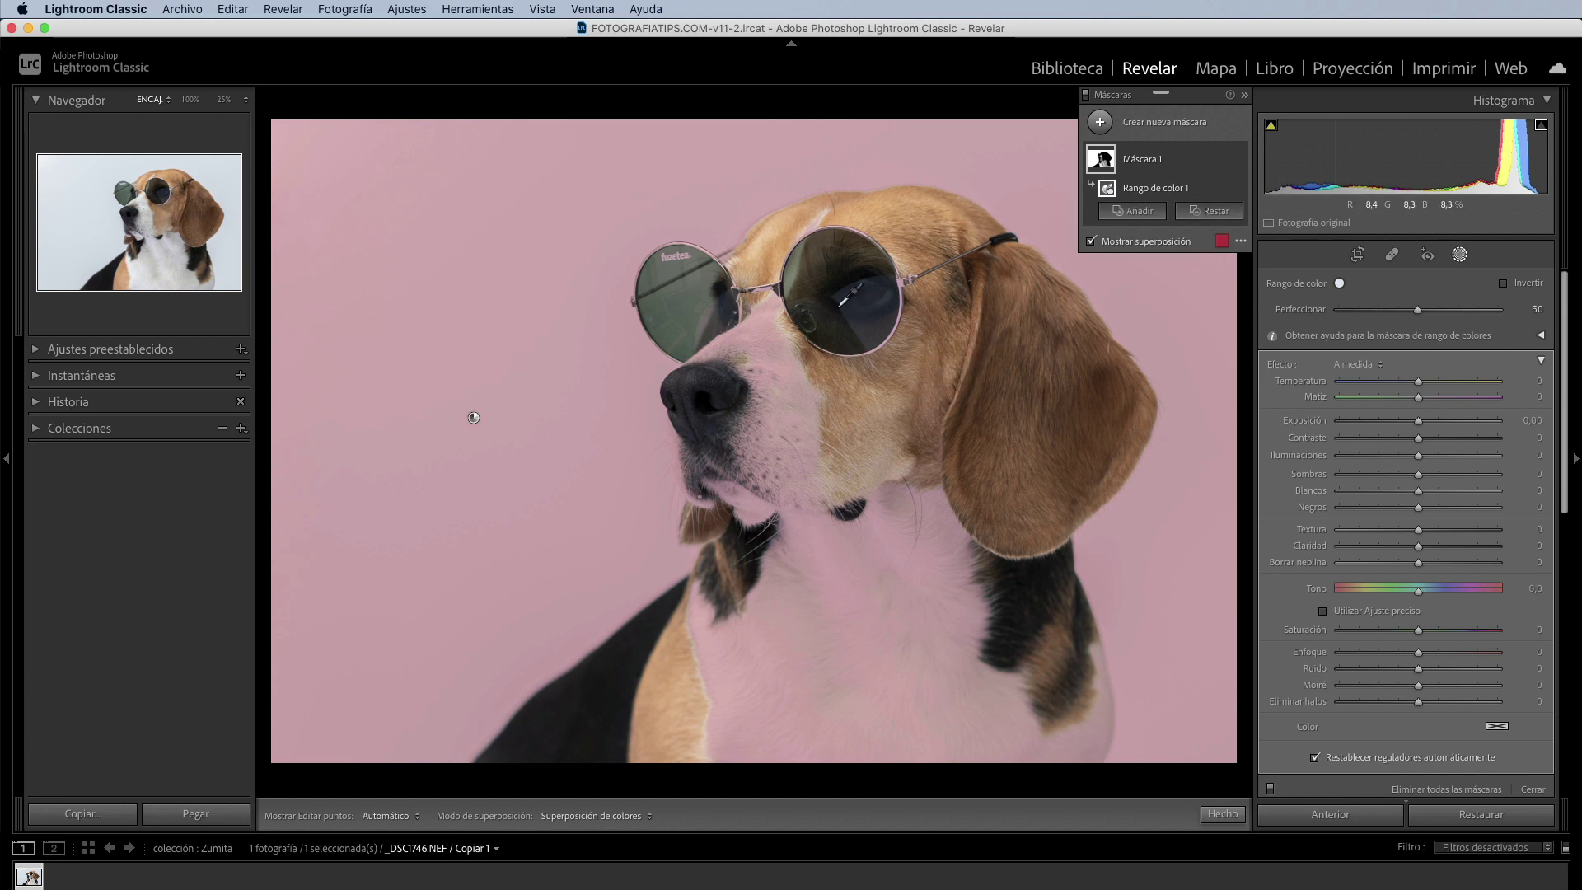
pyautogui.click(1209, 212)
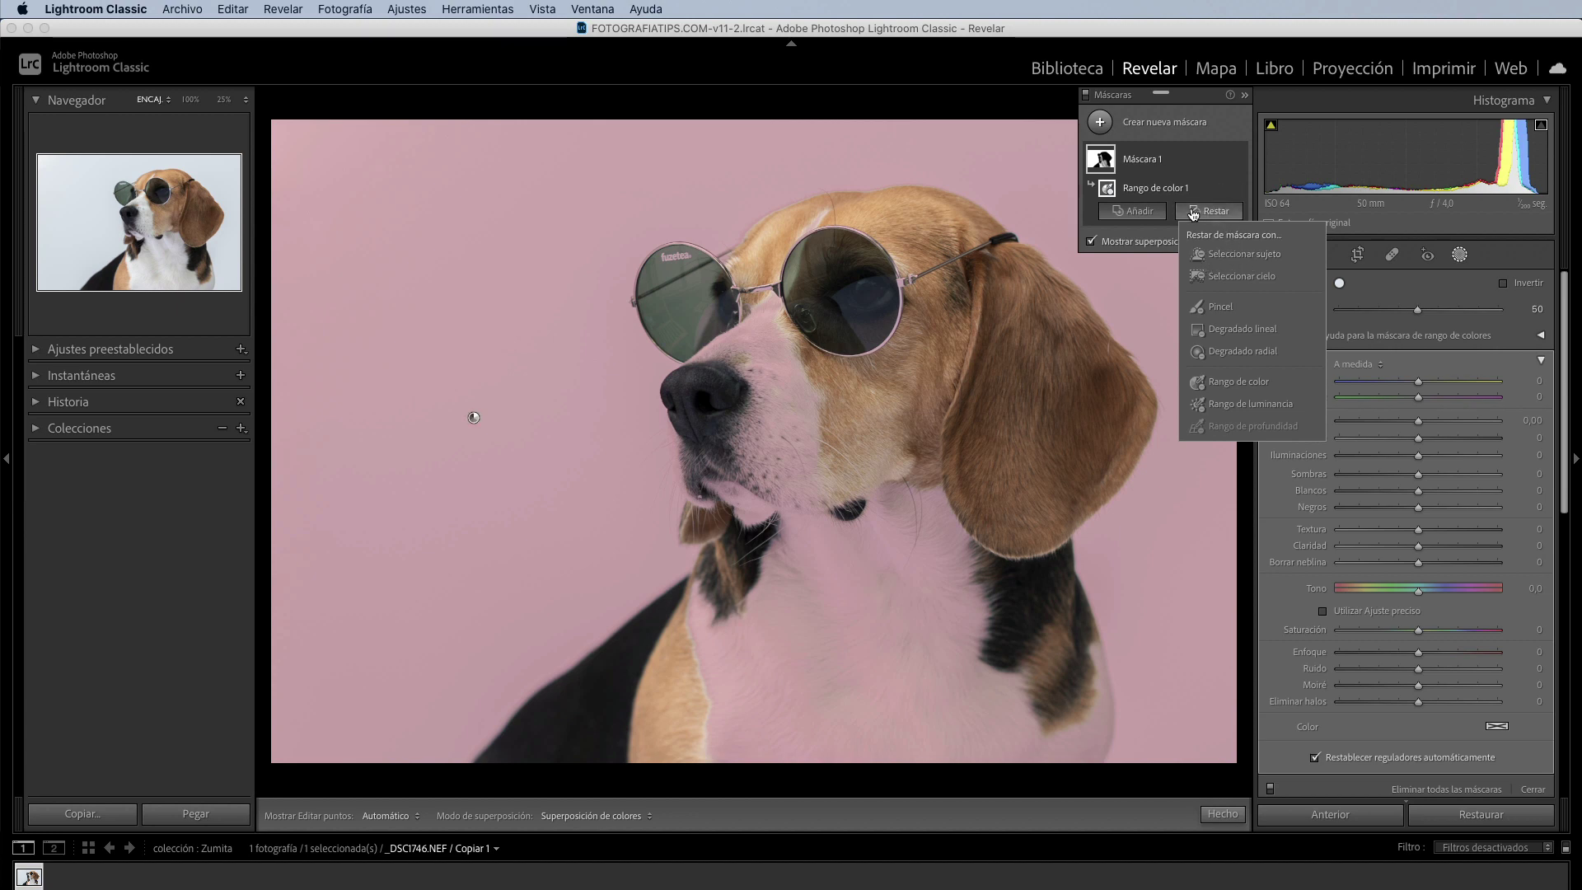
# Subtract Select Subject from Mask 1 to exclude the dog.
pyautogui.click(1239, 260)
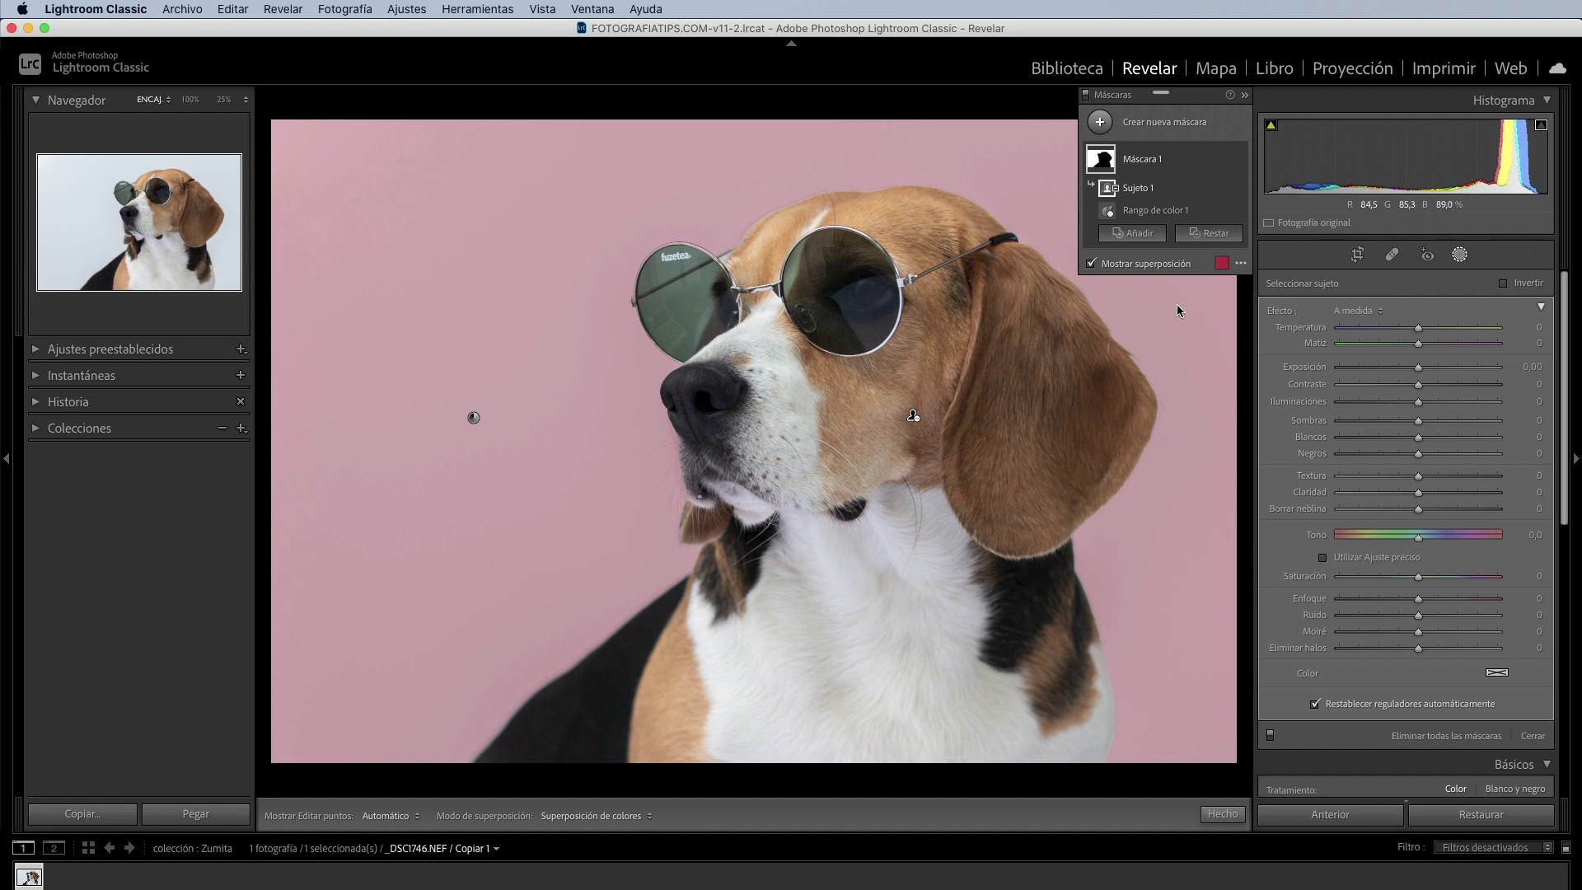
# Change Mask 1's overlay colour, trying green before settling on red-pink.
pyautogui.click(1222, 264)
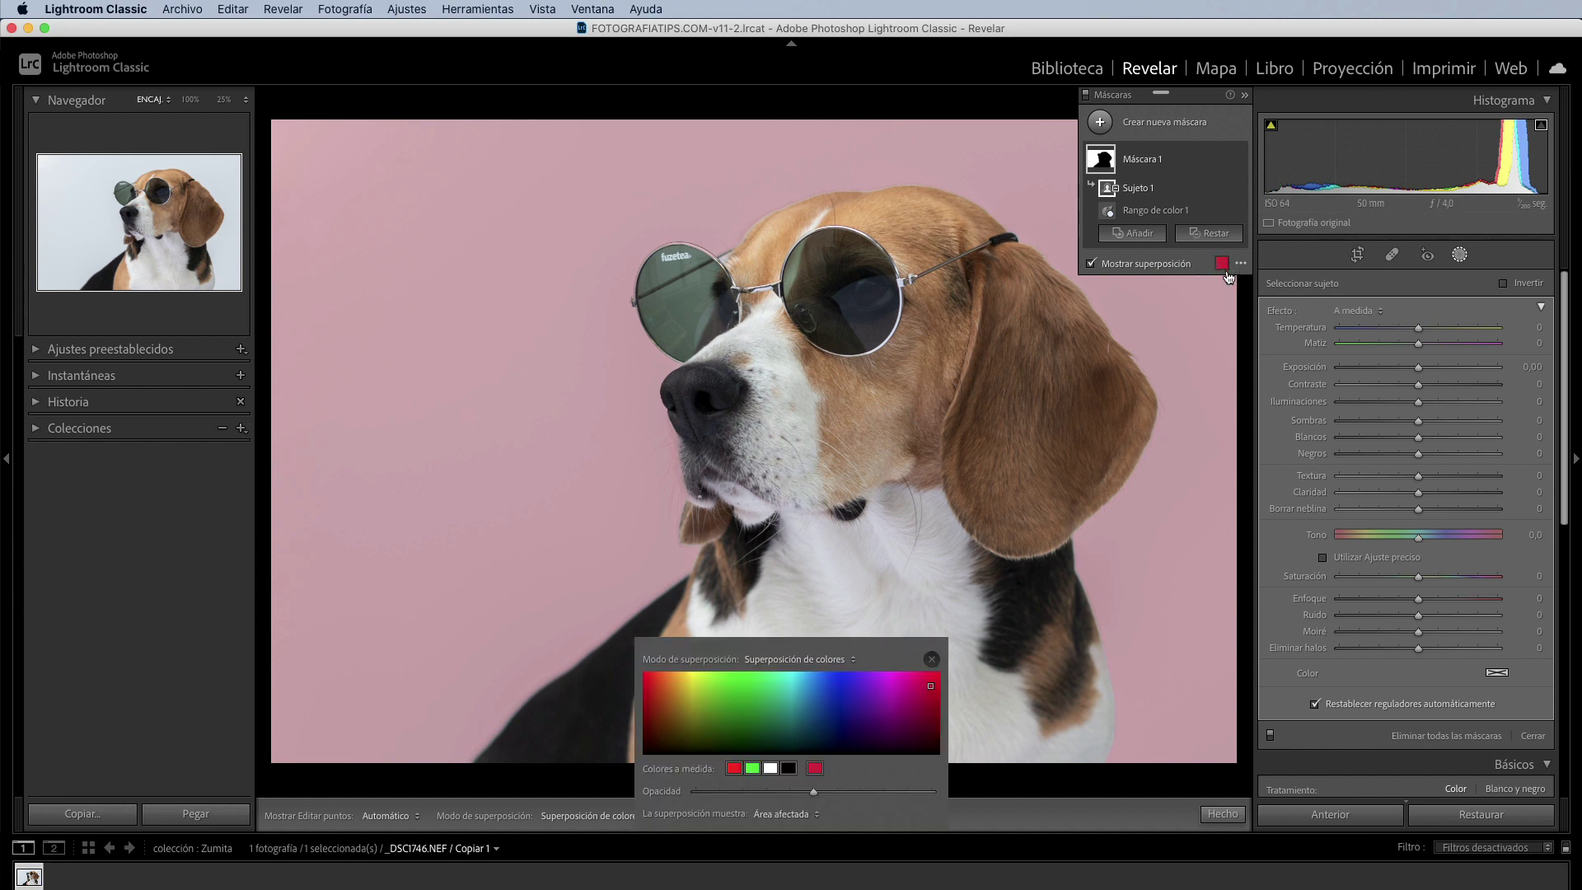
pyautogui.click(877, 690)
pyautogui.moveTo(837, 684); pyautogui.dragTo(696, 686)
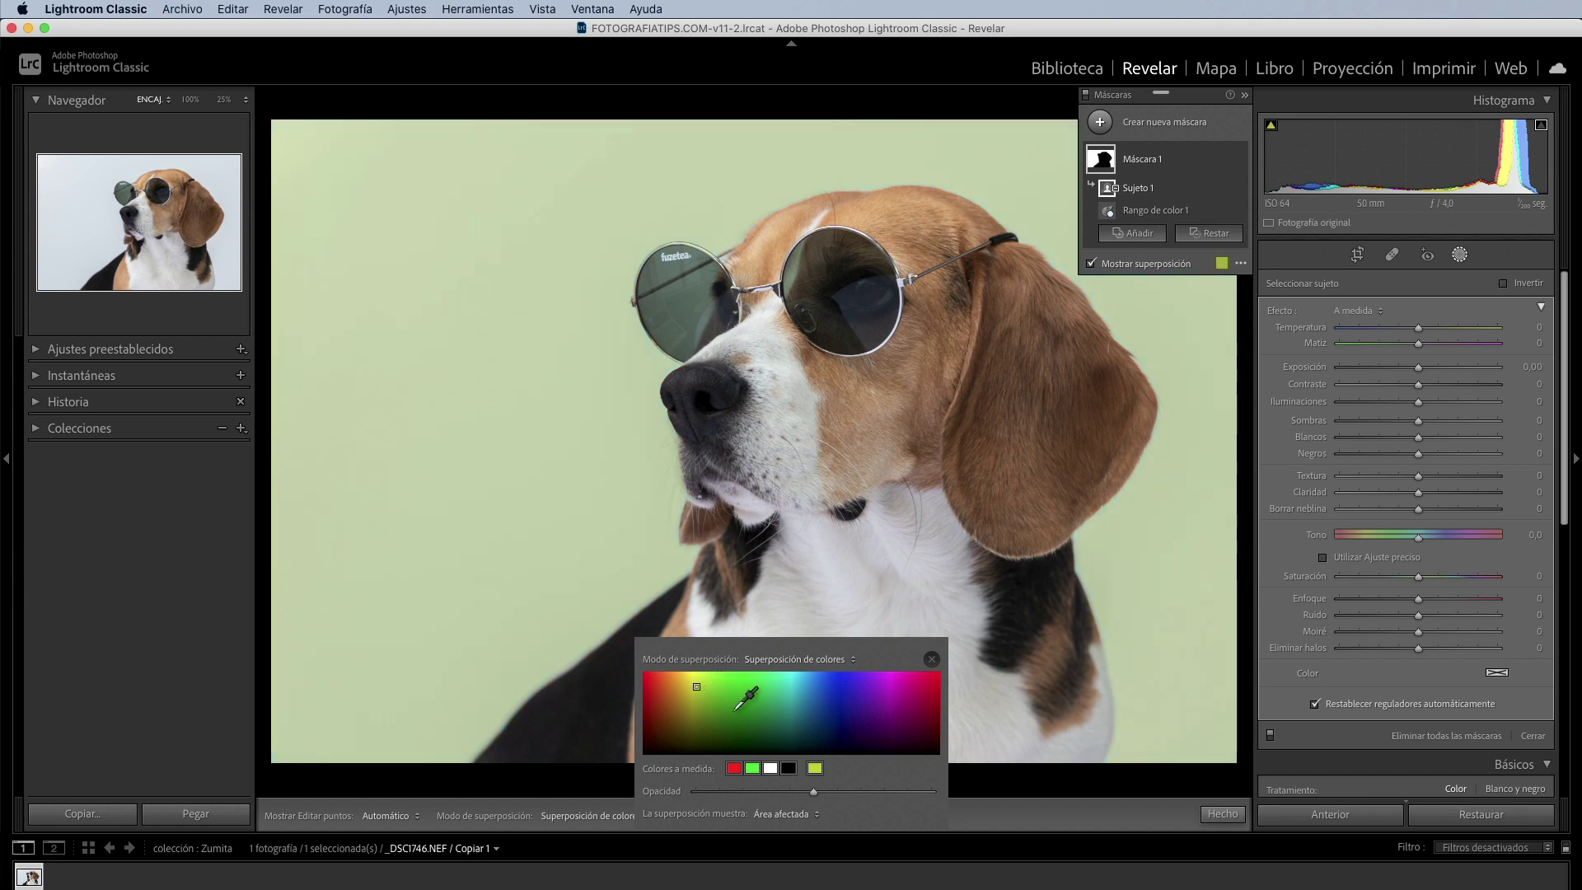
pyautogui.click(932, 683)
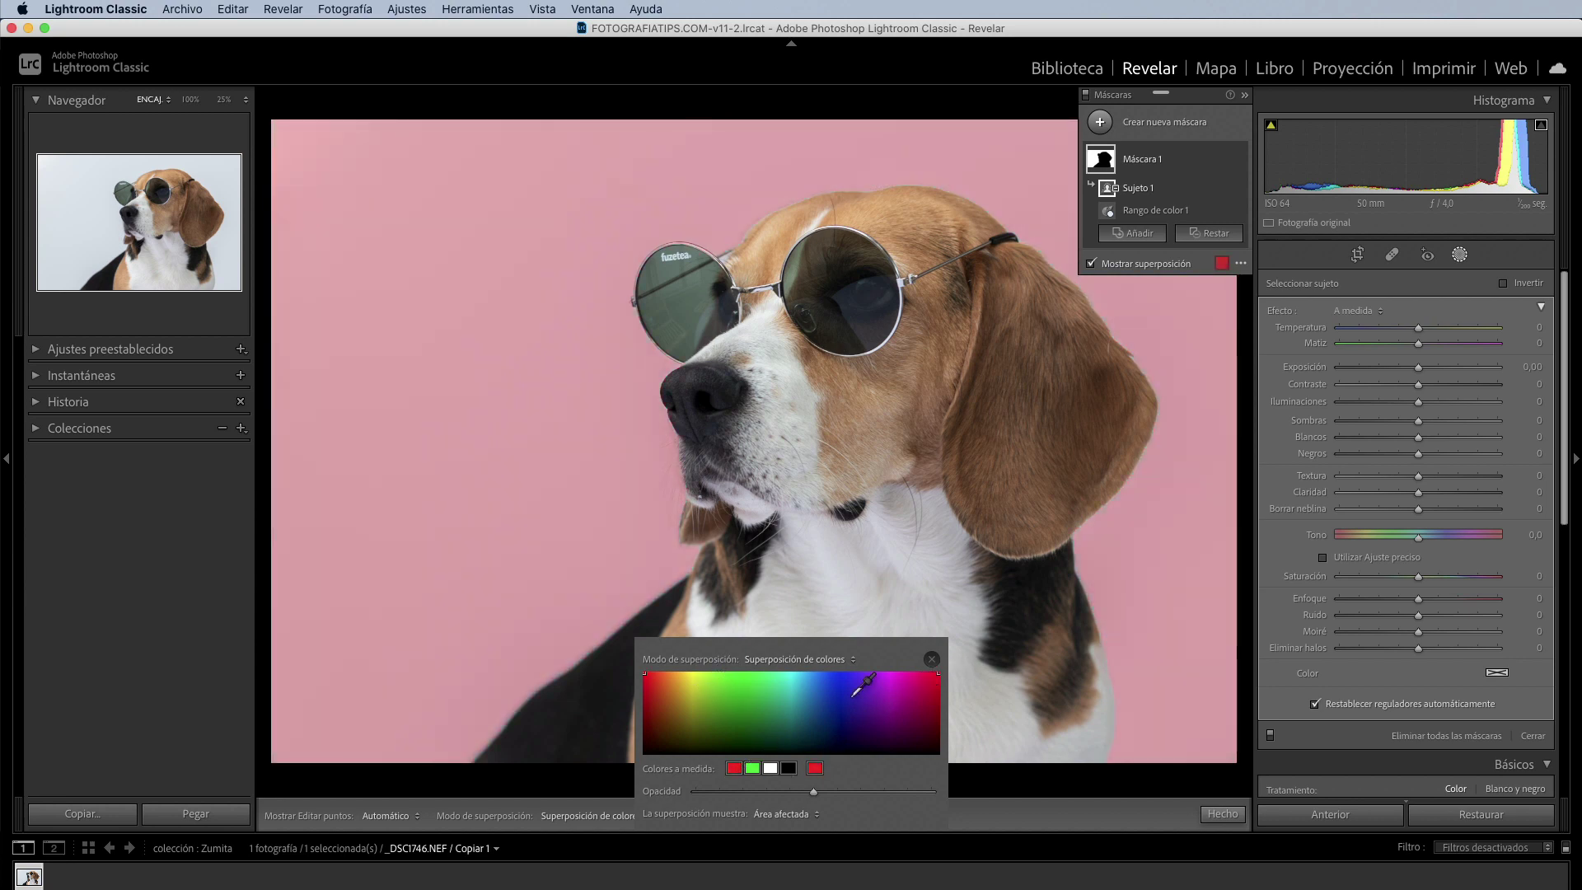
pyautogui.click(932, 660)
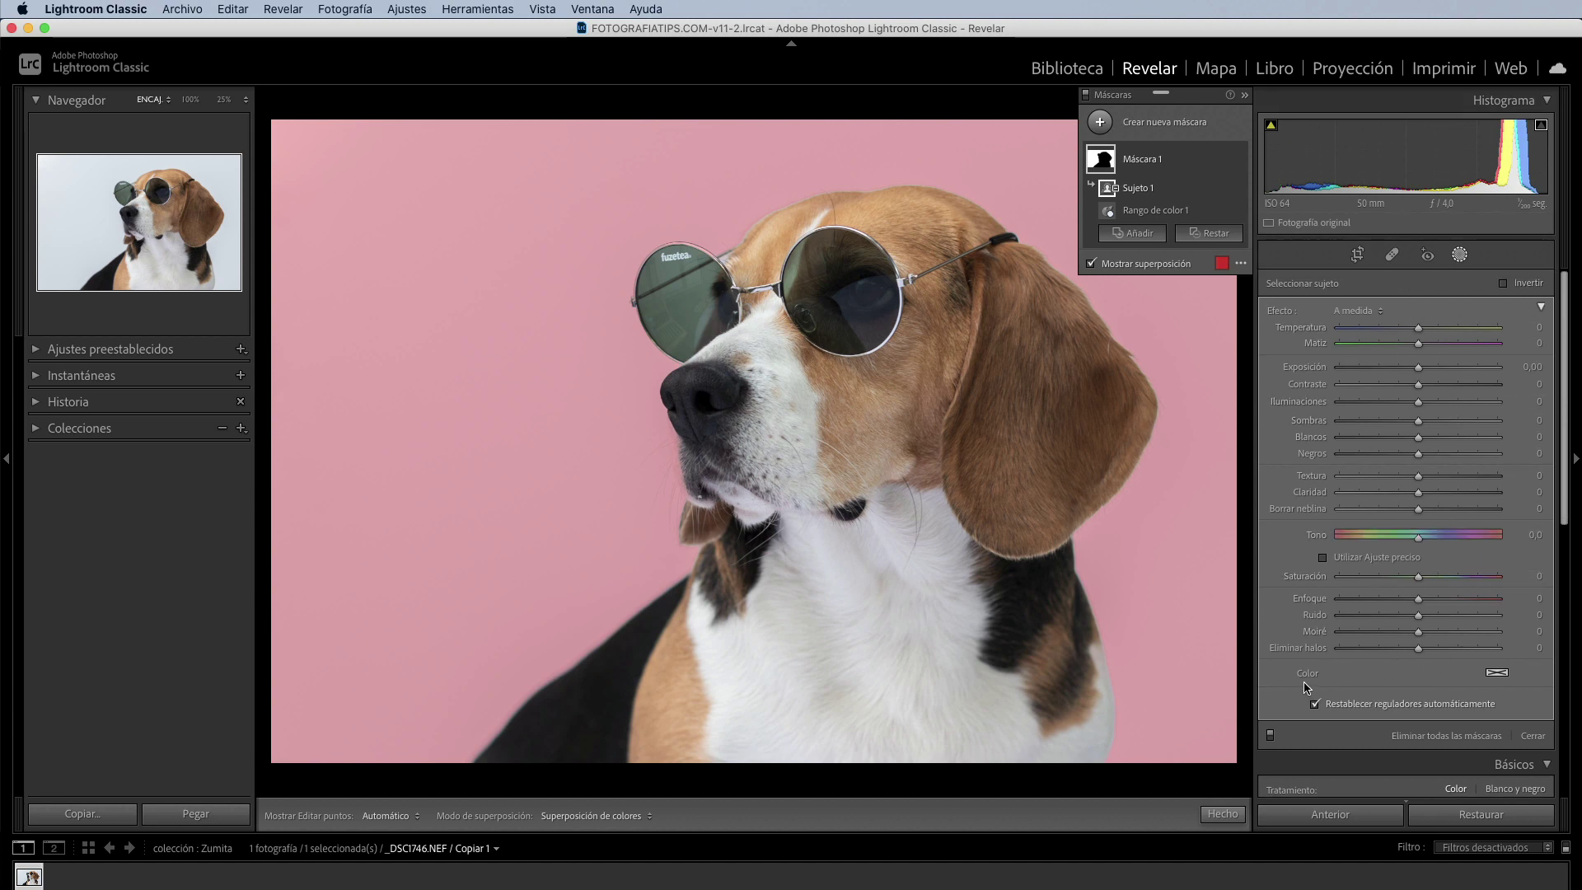
# Give the mask an orange Color tint of hue 37, saturation 94.
pyautogui.click(1496, 672)
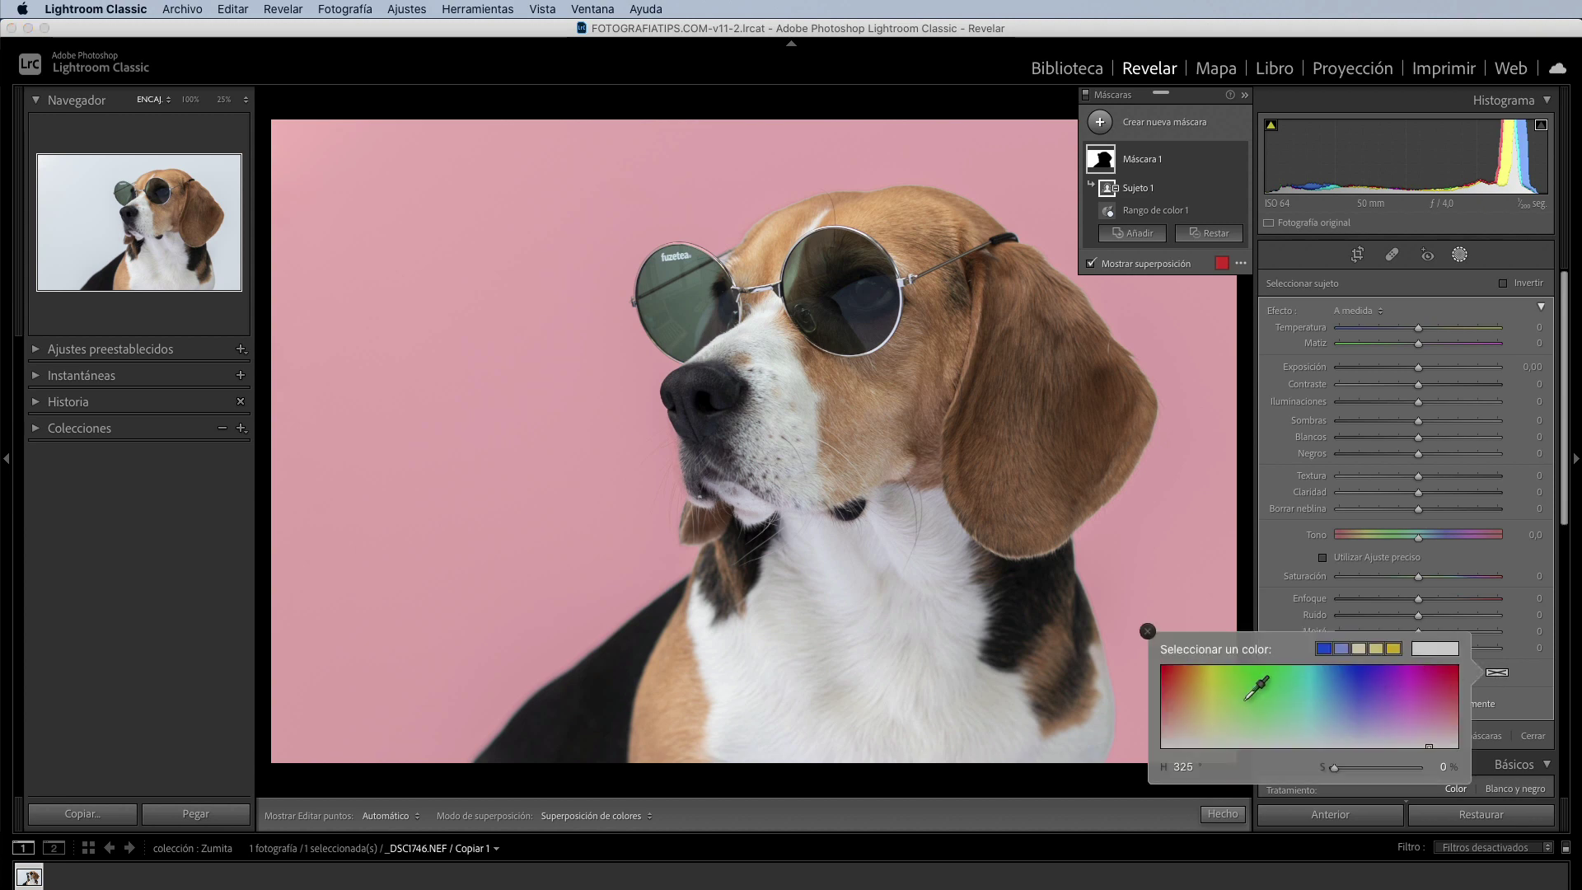
pyautogui.click(1205, 686)
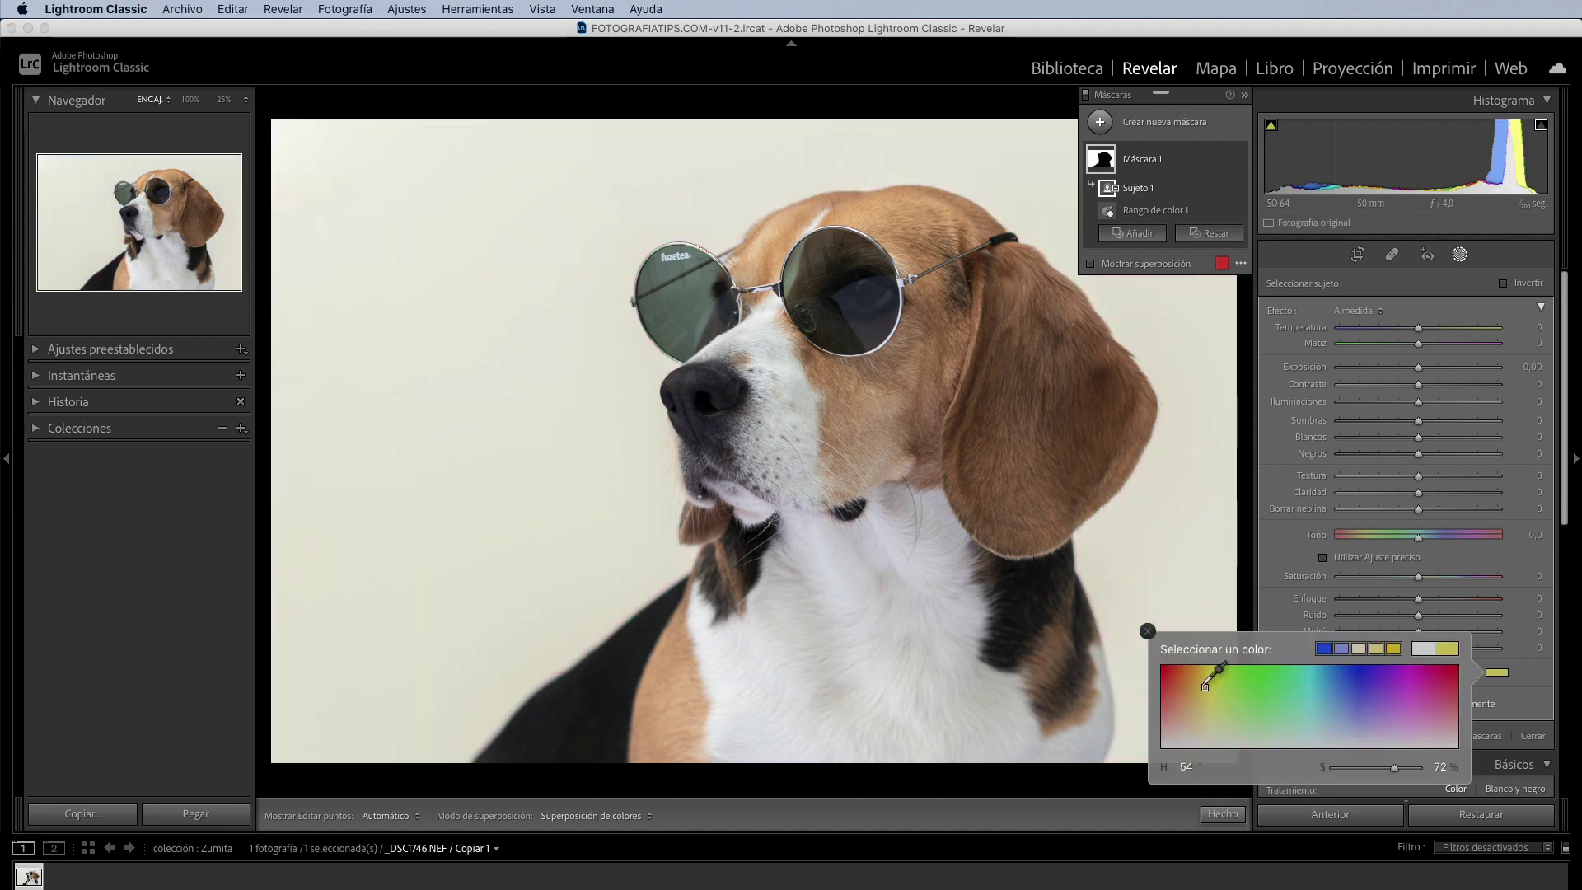
pyautogui.moveTo(1205, 686); pyautogui.dragTo(1200, 676)
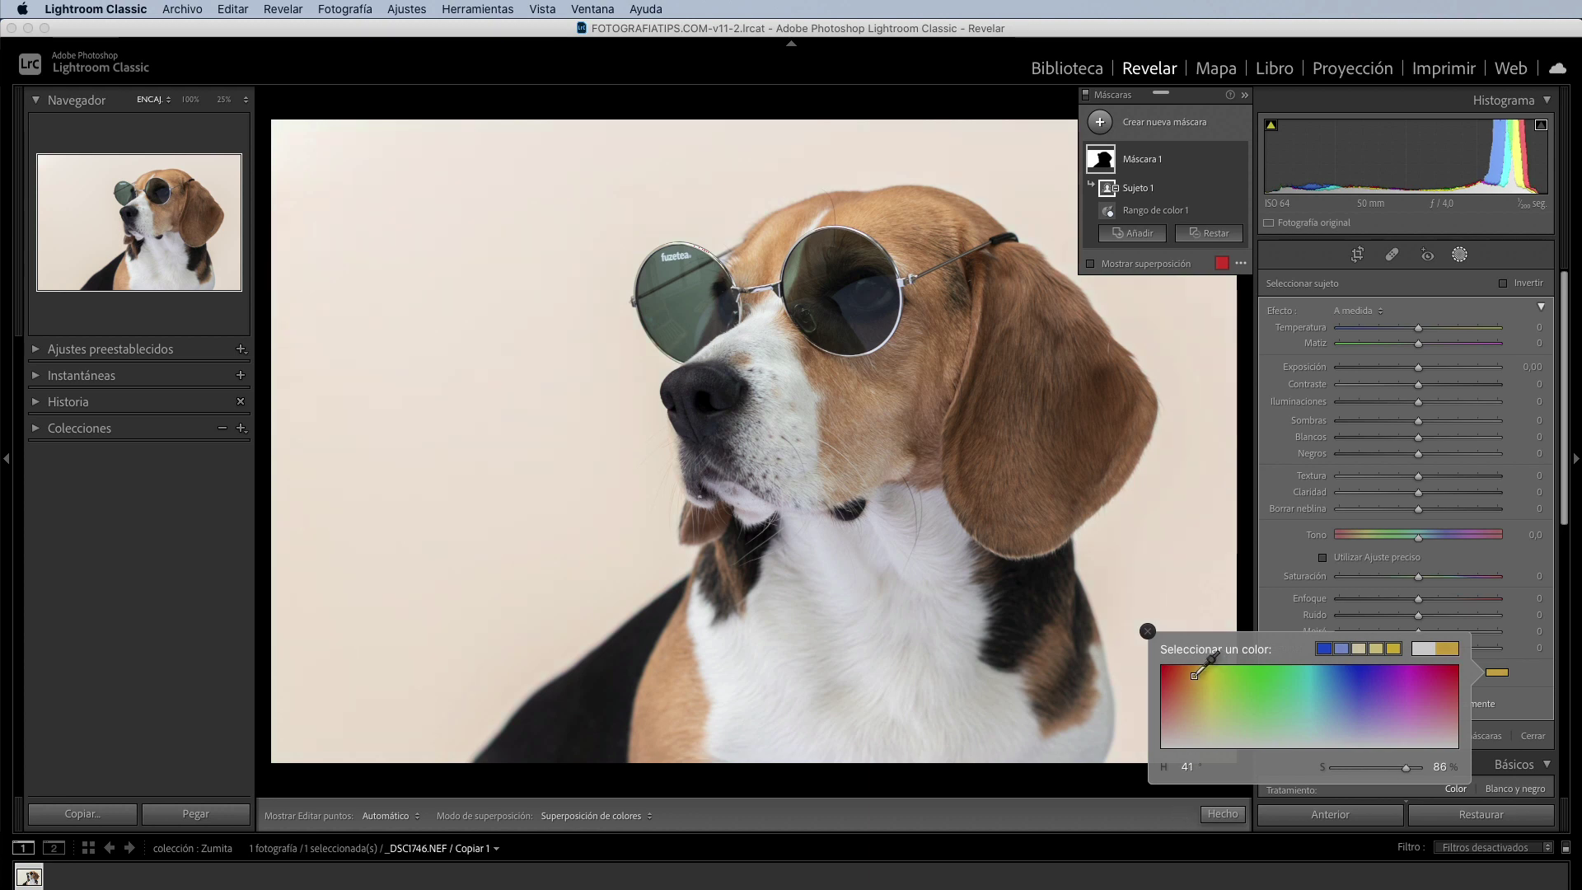
pyautogui.moveTo(1195, 673); pyautogui.dragTo(1190, 669)
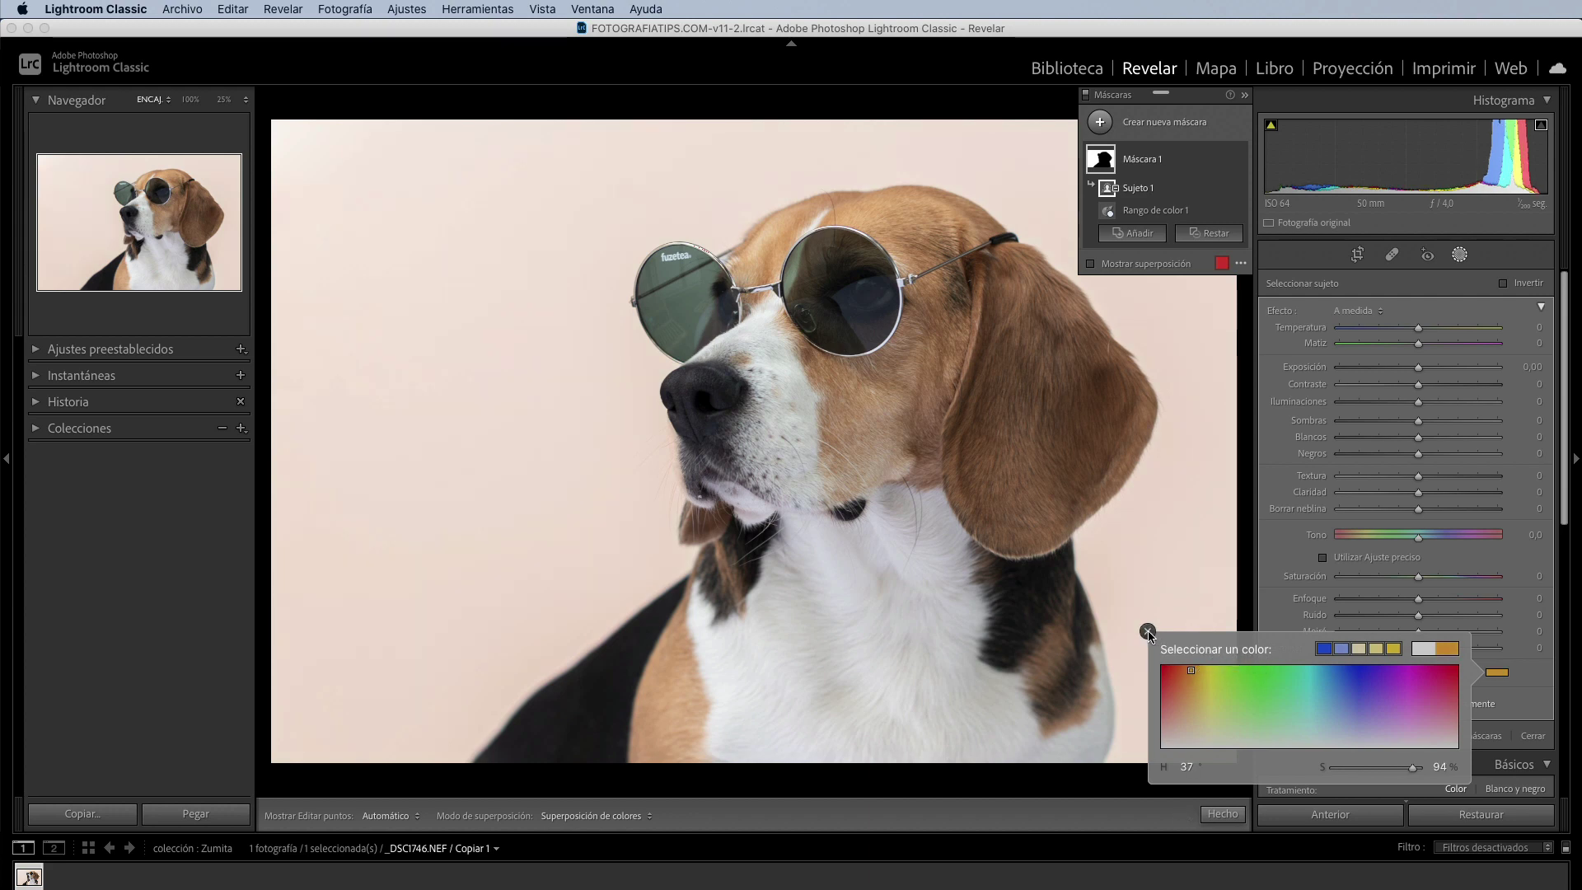
pyautogui.click(1148, 632)
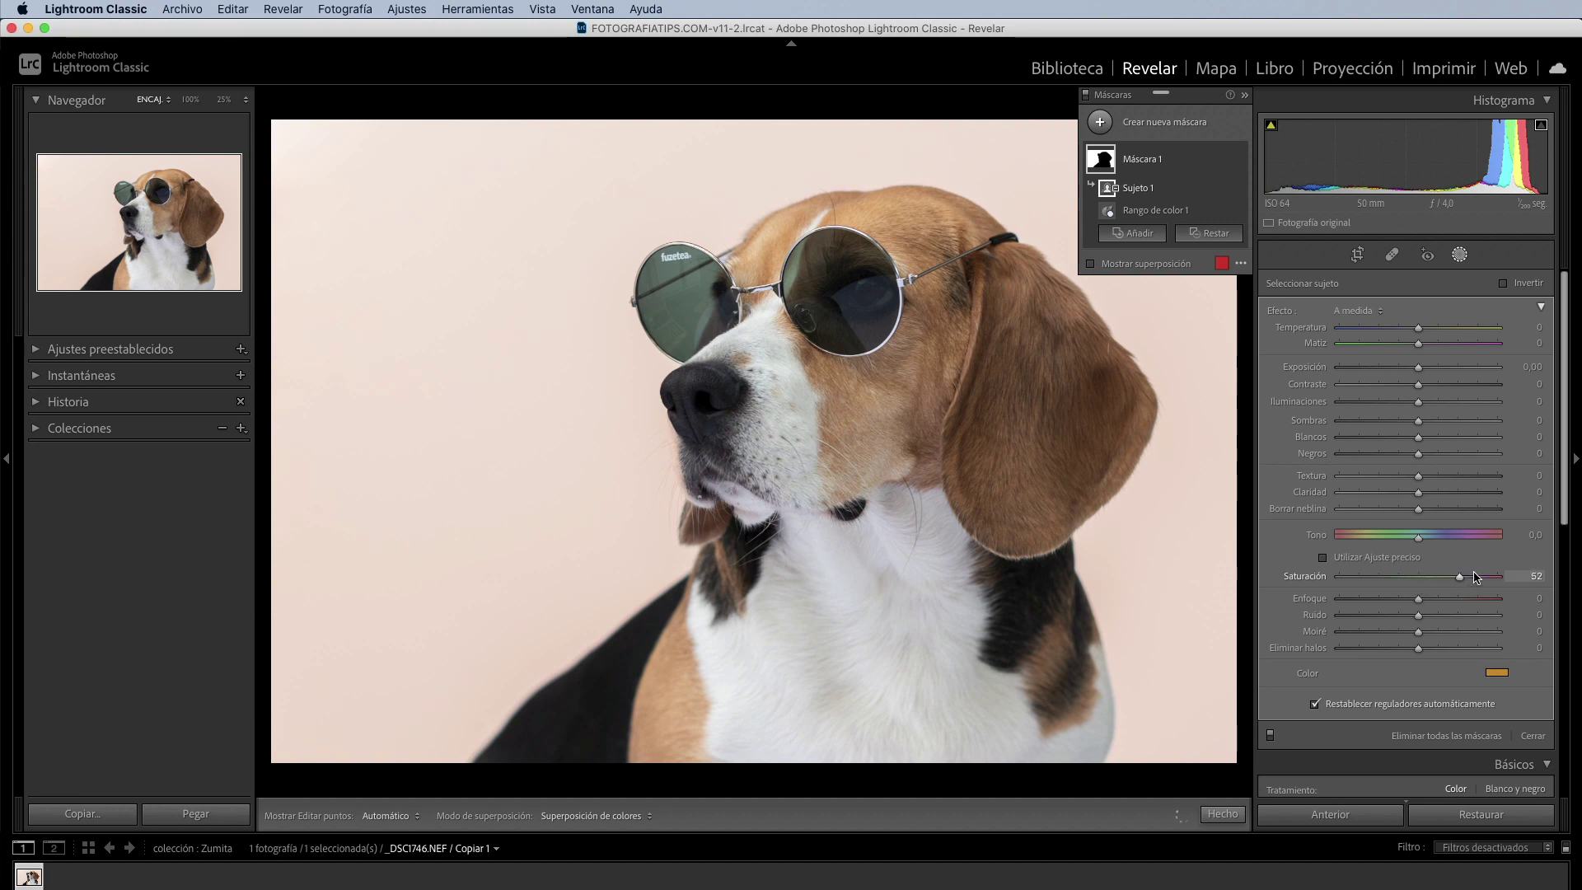
# Nudge the mask's saturation, then darken the masked background's exposure to −0,32.
pyautogui.moveTo(1420, 578)
pyautogui.mouseDown()
pyautogui.moveTo(1499, 577)
pyautogui.moveTo(1418, 579)
pyautogui.mouseUp()
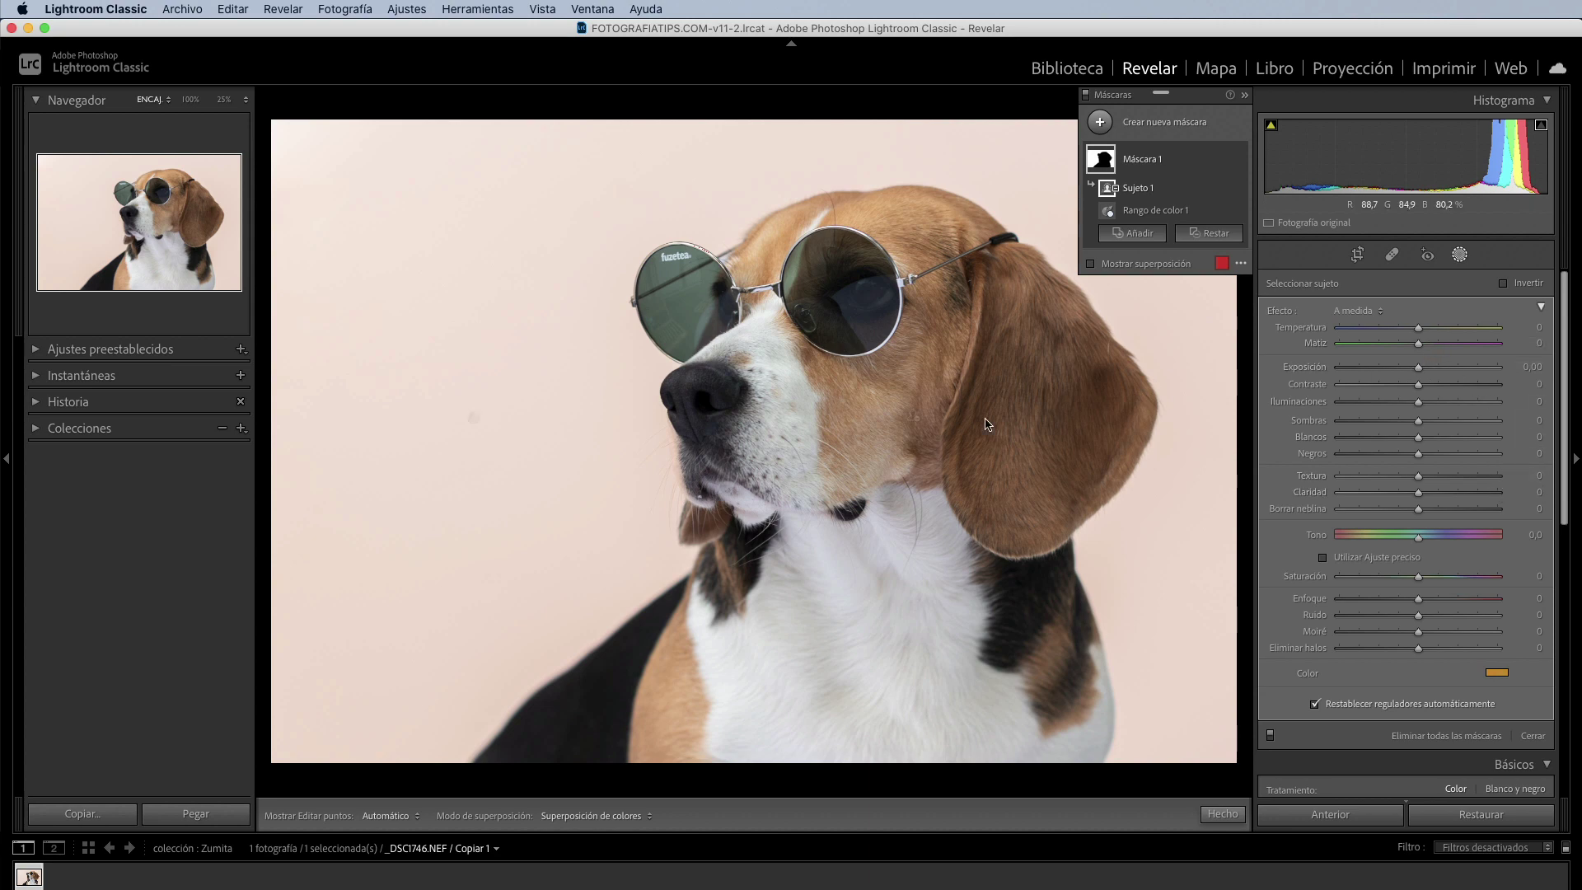
pyautogui.moveTo(1418, 367)
pyautogui.mouseDown()
pyautogui.moveTo(1317, 381)
pyautogui.moveTo(1414, 373)
pyautogui.mouseUp()
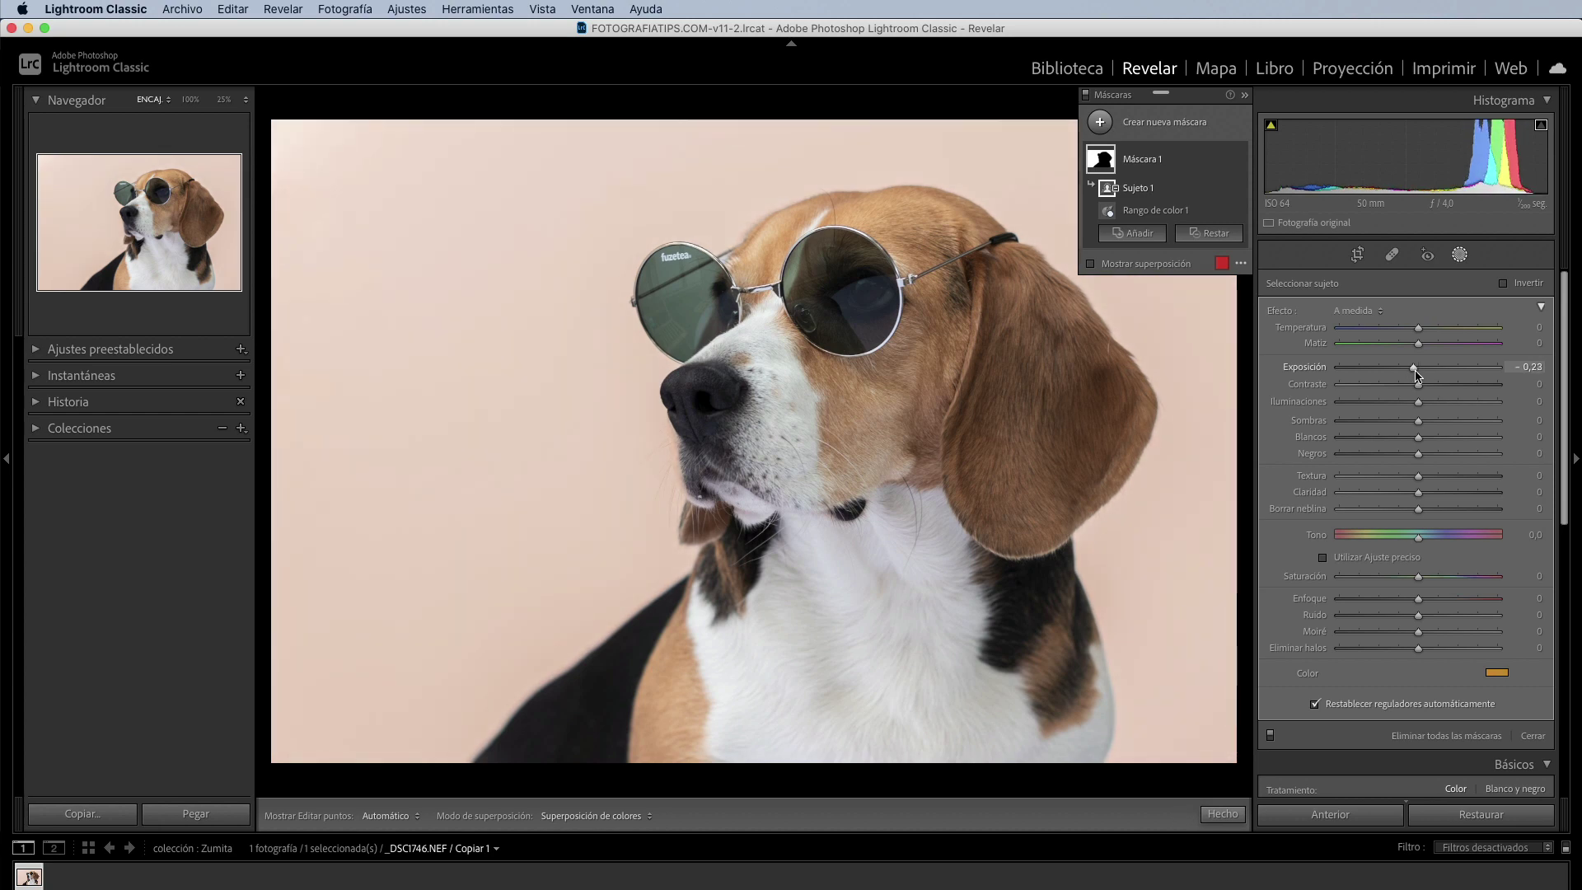
pyautogui.moveTo(1416, 373); pyautogui.dragTo(1414, 373)
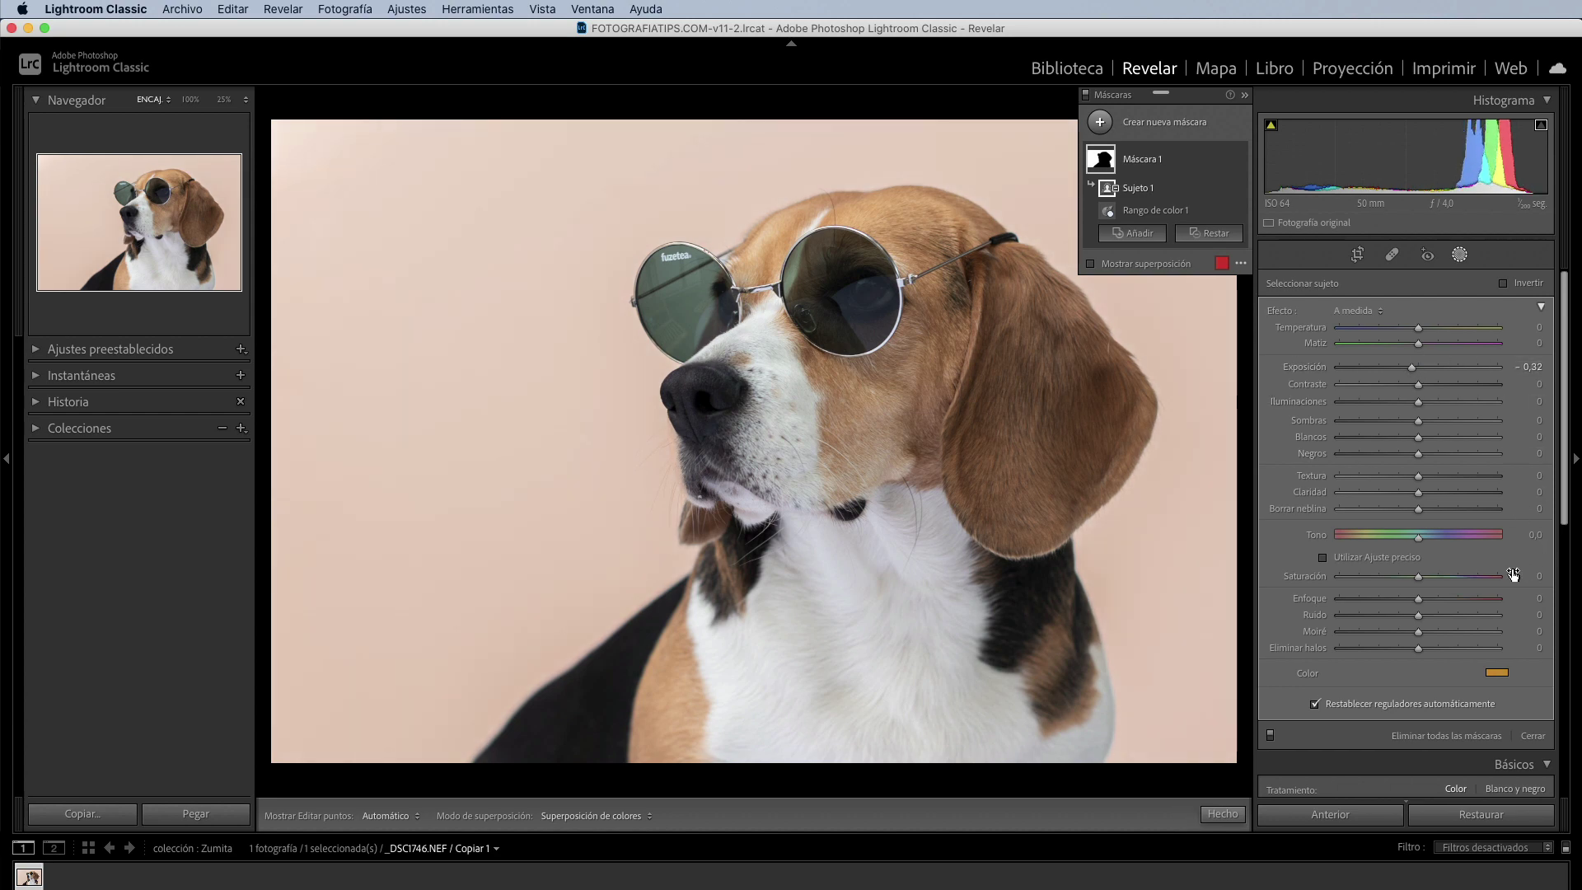
# Try cyan and yellow tints, then set Máscara 1's background colour to purple.
pyautogui.click(1500, 674)
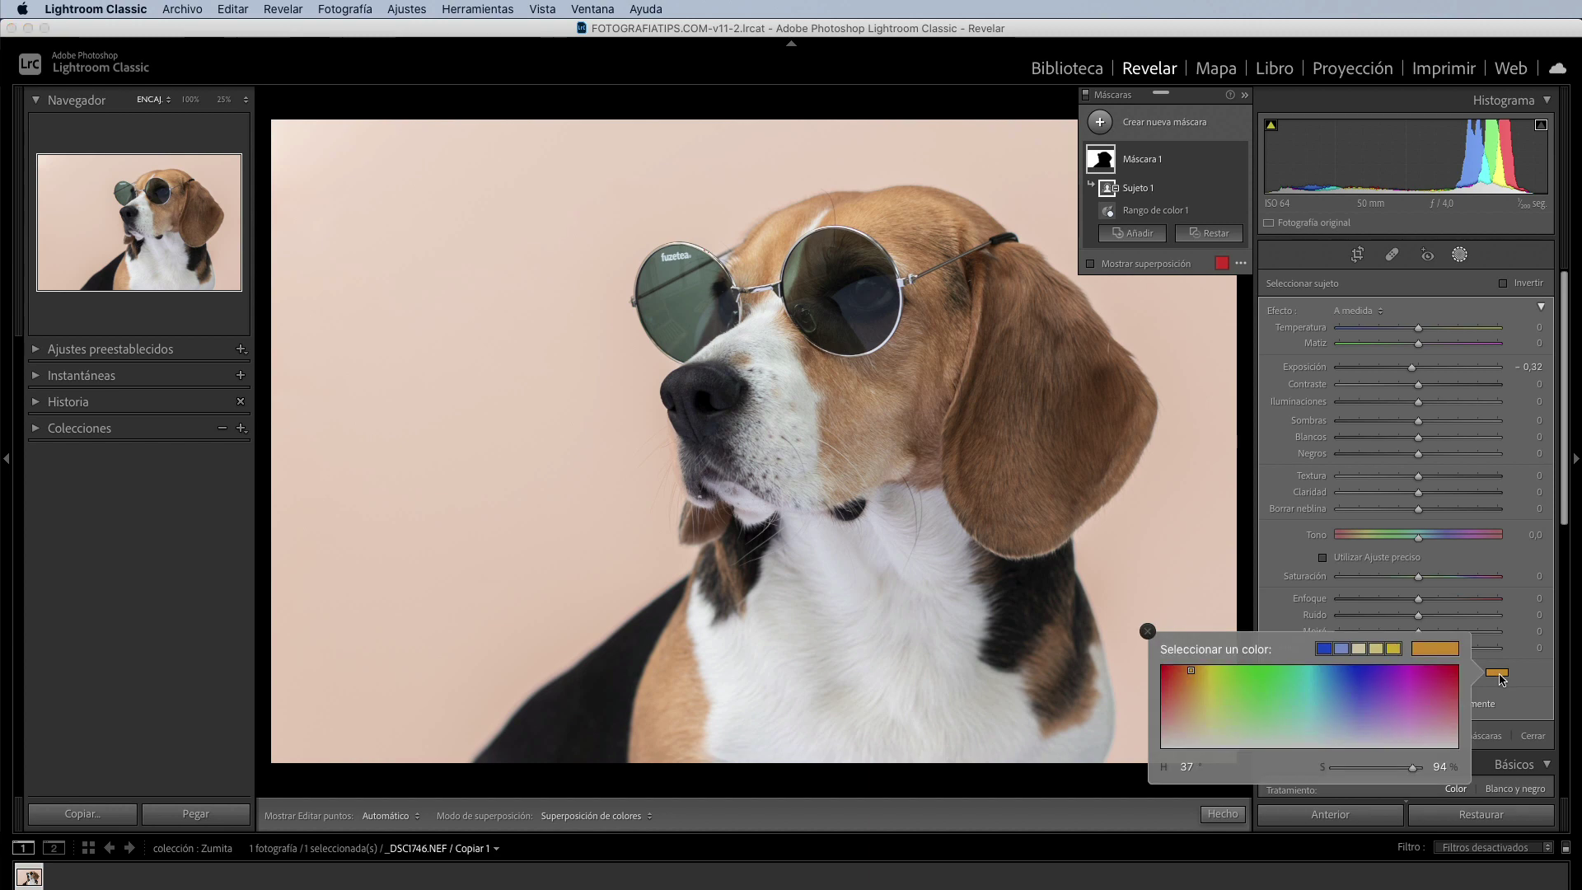
pyautogui.click(1313, 673)
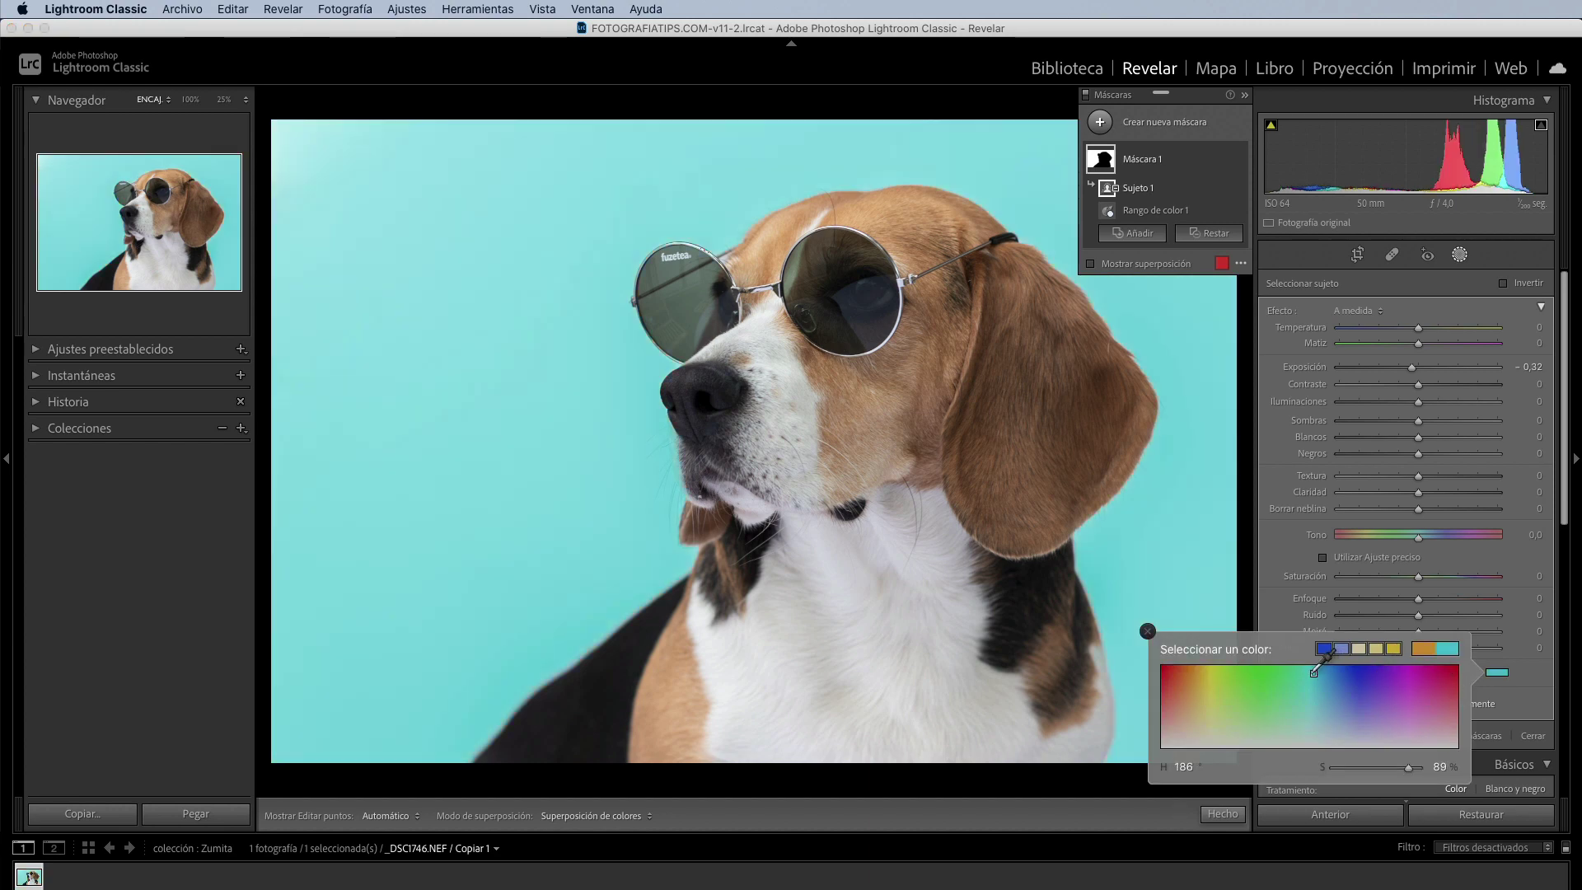
pyautogui.click(1205, 668)
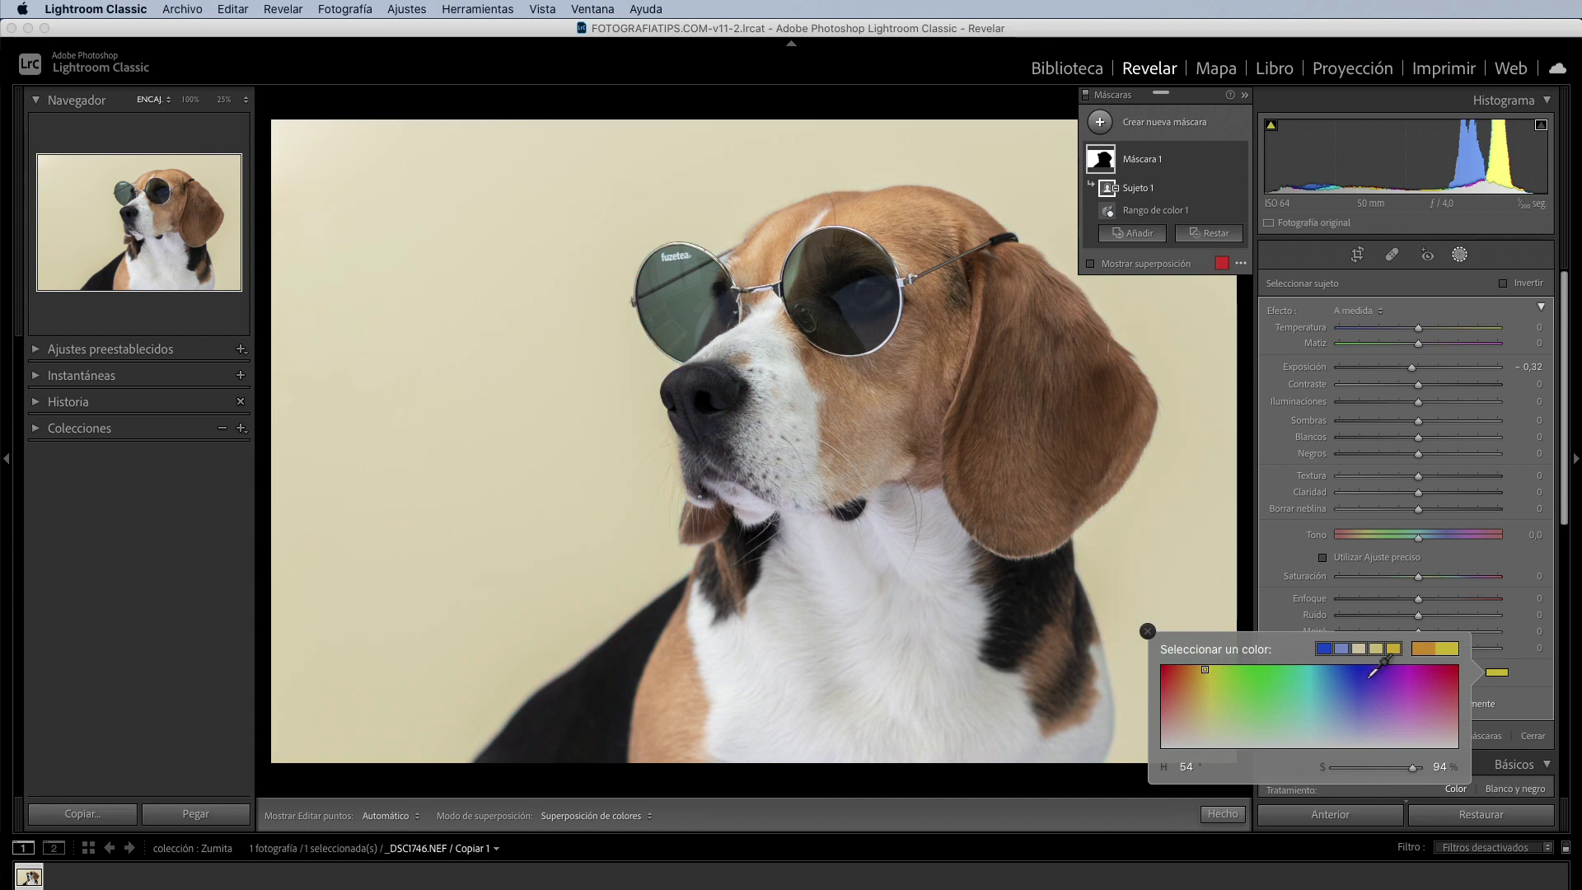
pyautogui.click(1402, 672)
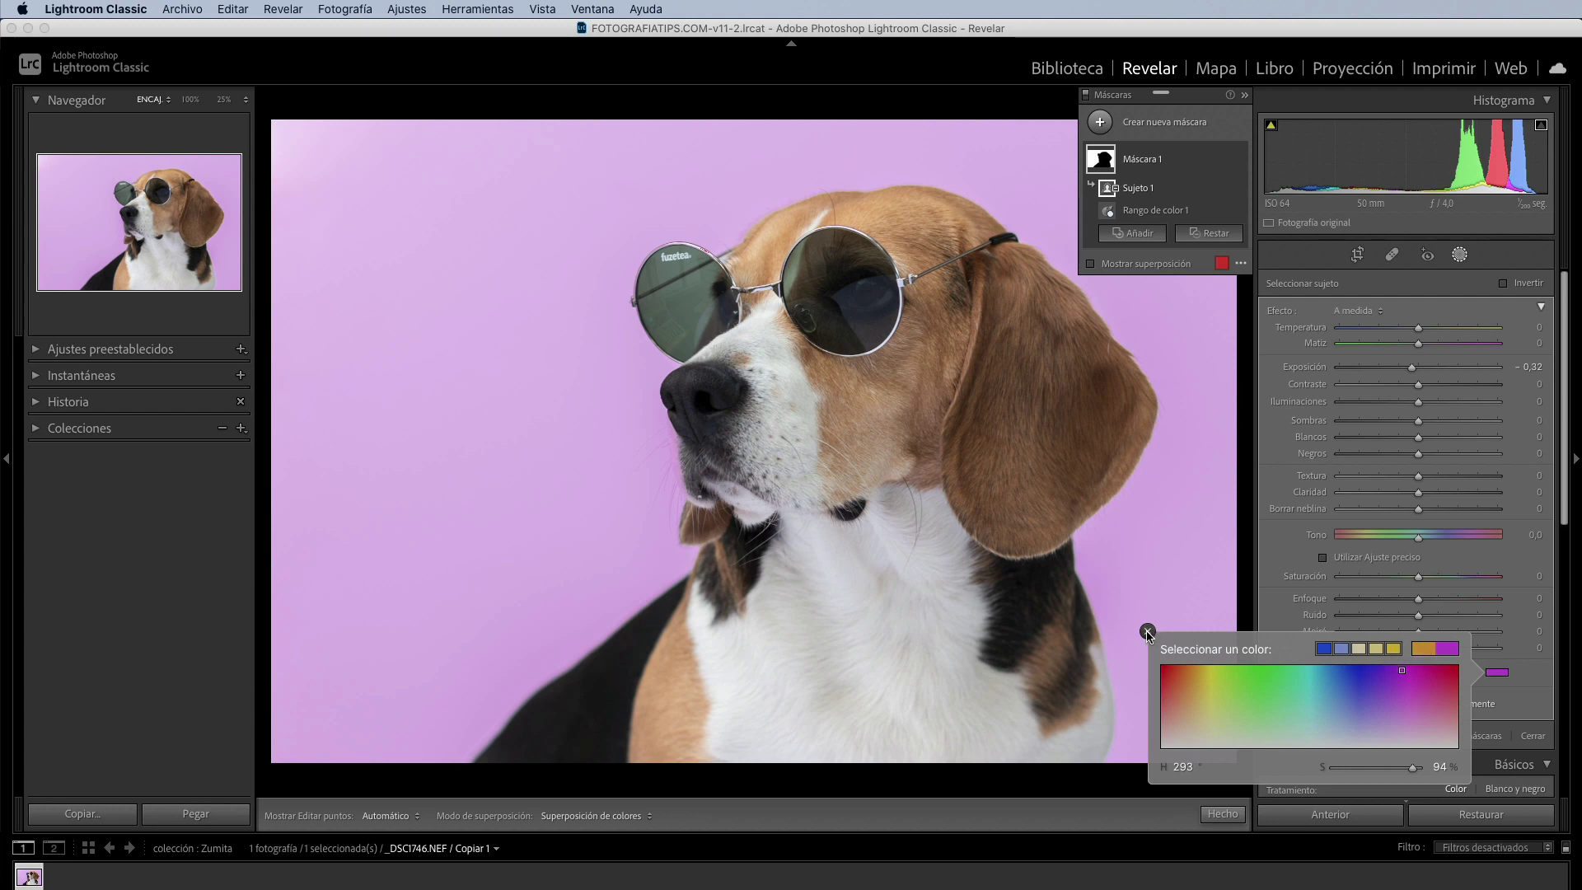
pyautogui.click(1147, 632)
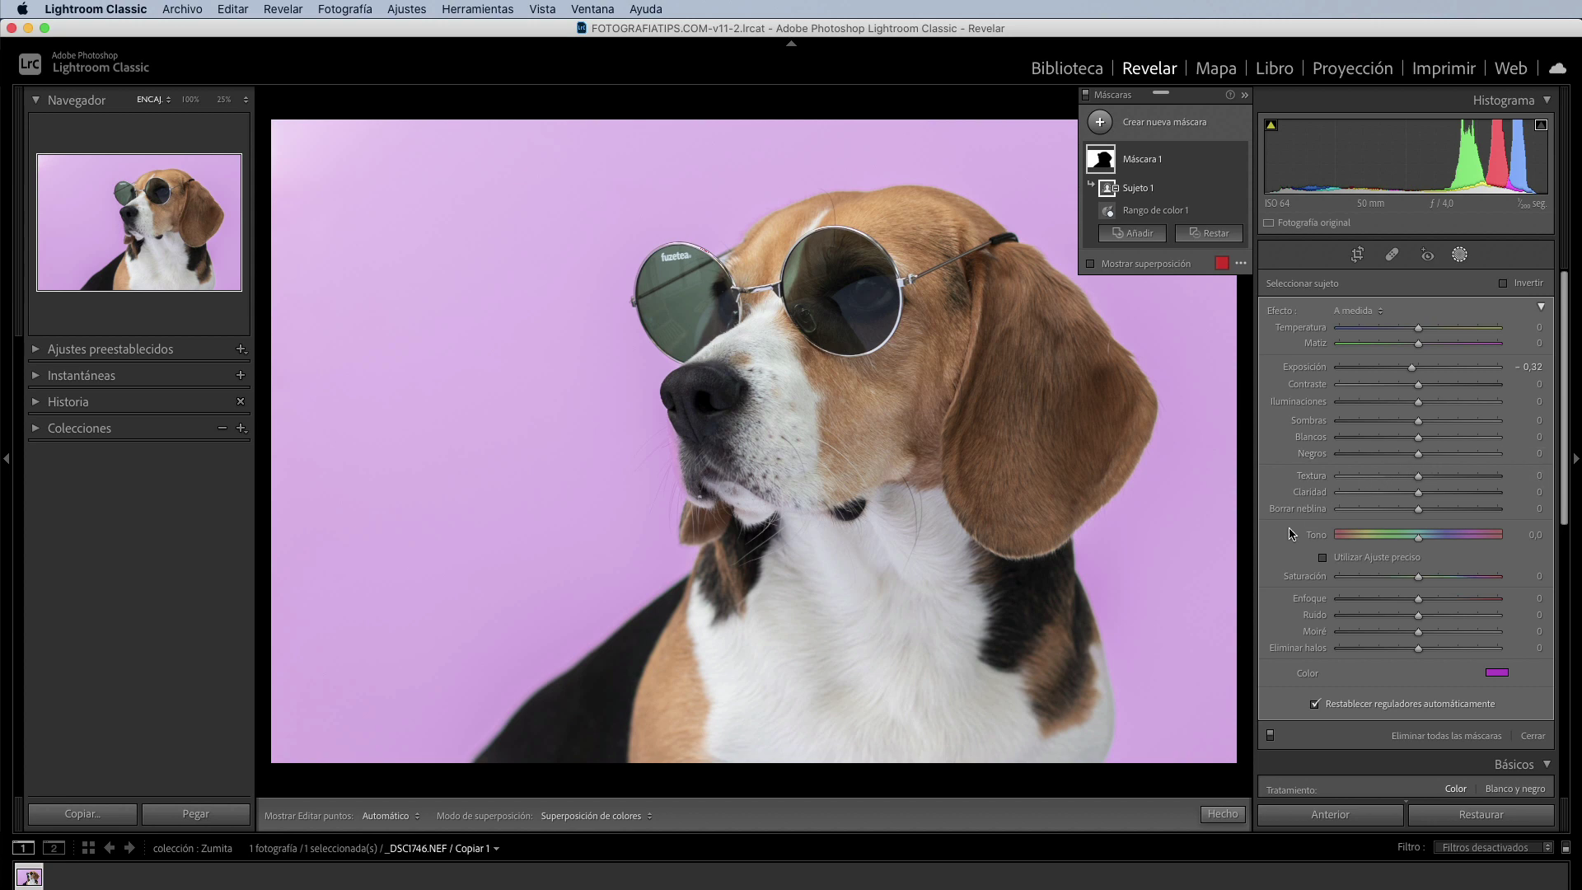
# Subtract a radial gradient from Máscara 1, drawn as an ellipse over the dog's face.
pyautogui.moveTo(912, 415)
pyautogui.moveTo(1159, 188)
pyautogui.click(1204, 238)
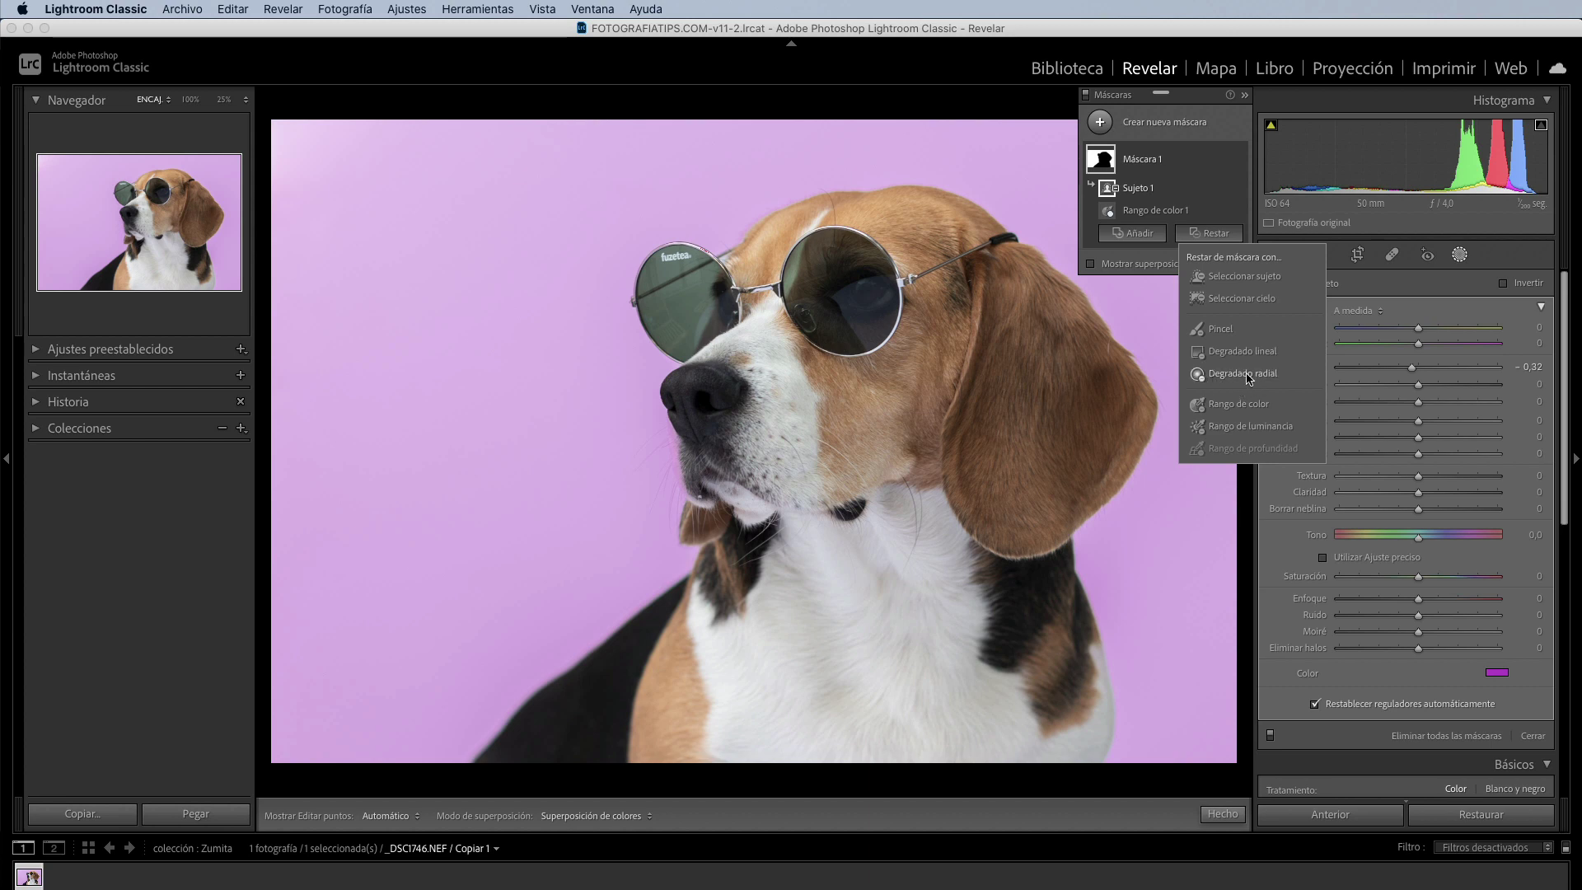
pyautogui.click(1242, 373)
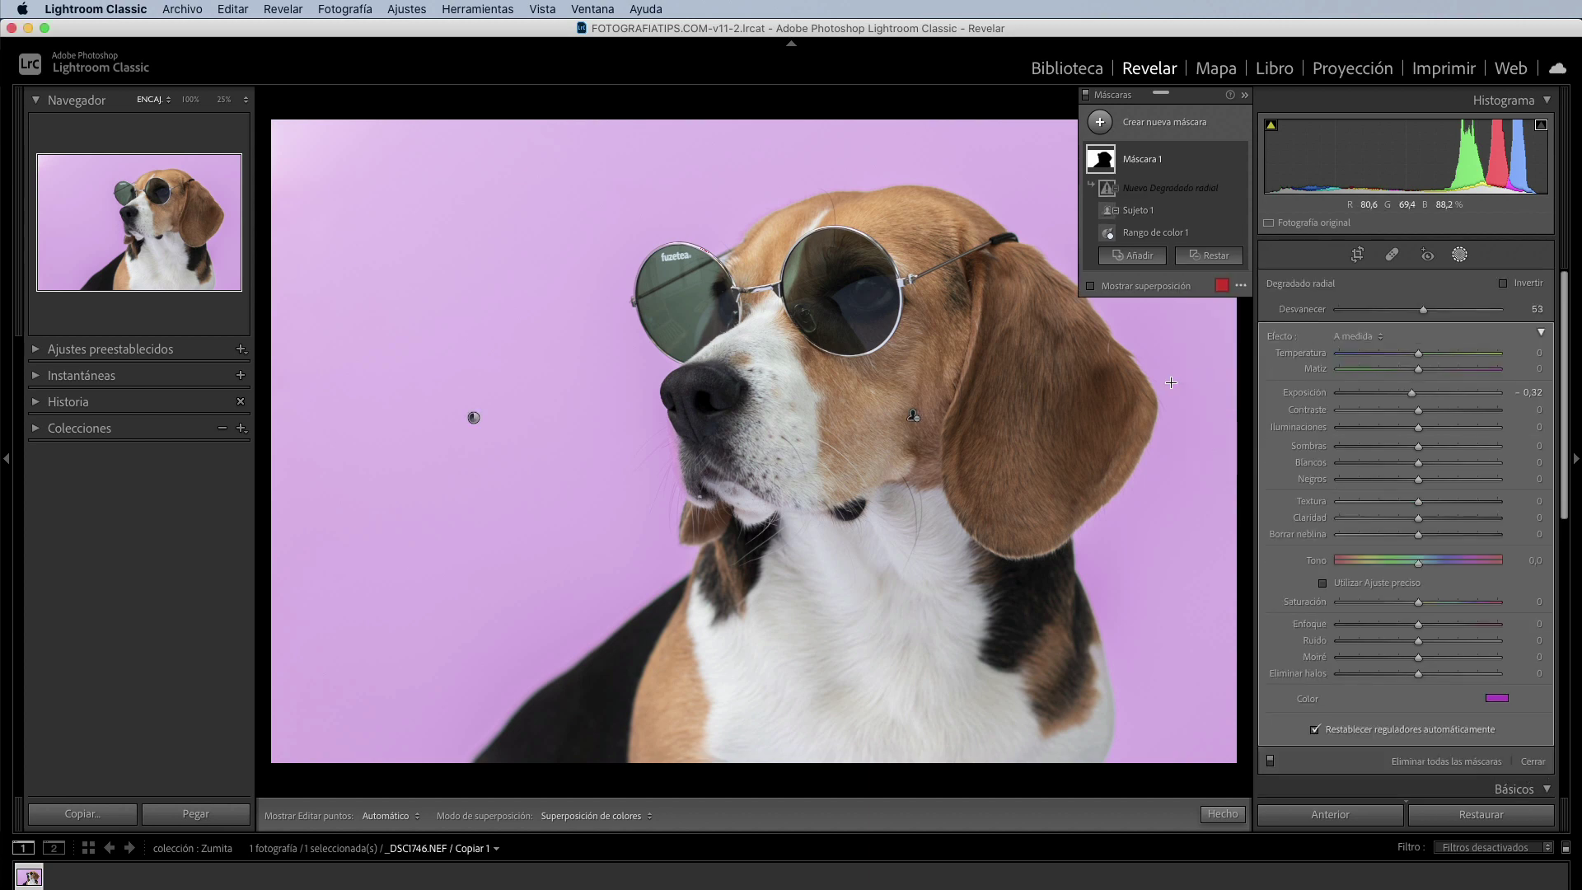
pyautogui.moveTo(757, 353)
pyautogui.mouseDown()
pyautogui.moveTo(916, 504)
pyautogui.moveTo(1026, 576)
pyautogui.mouseUp()
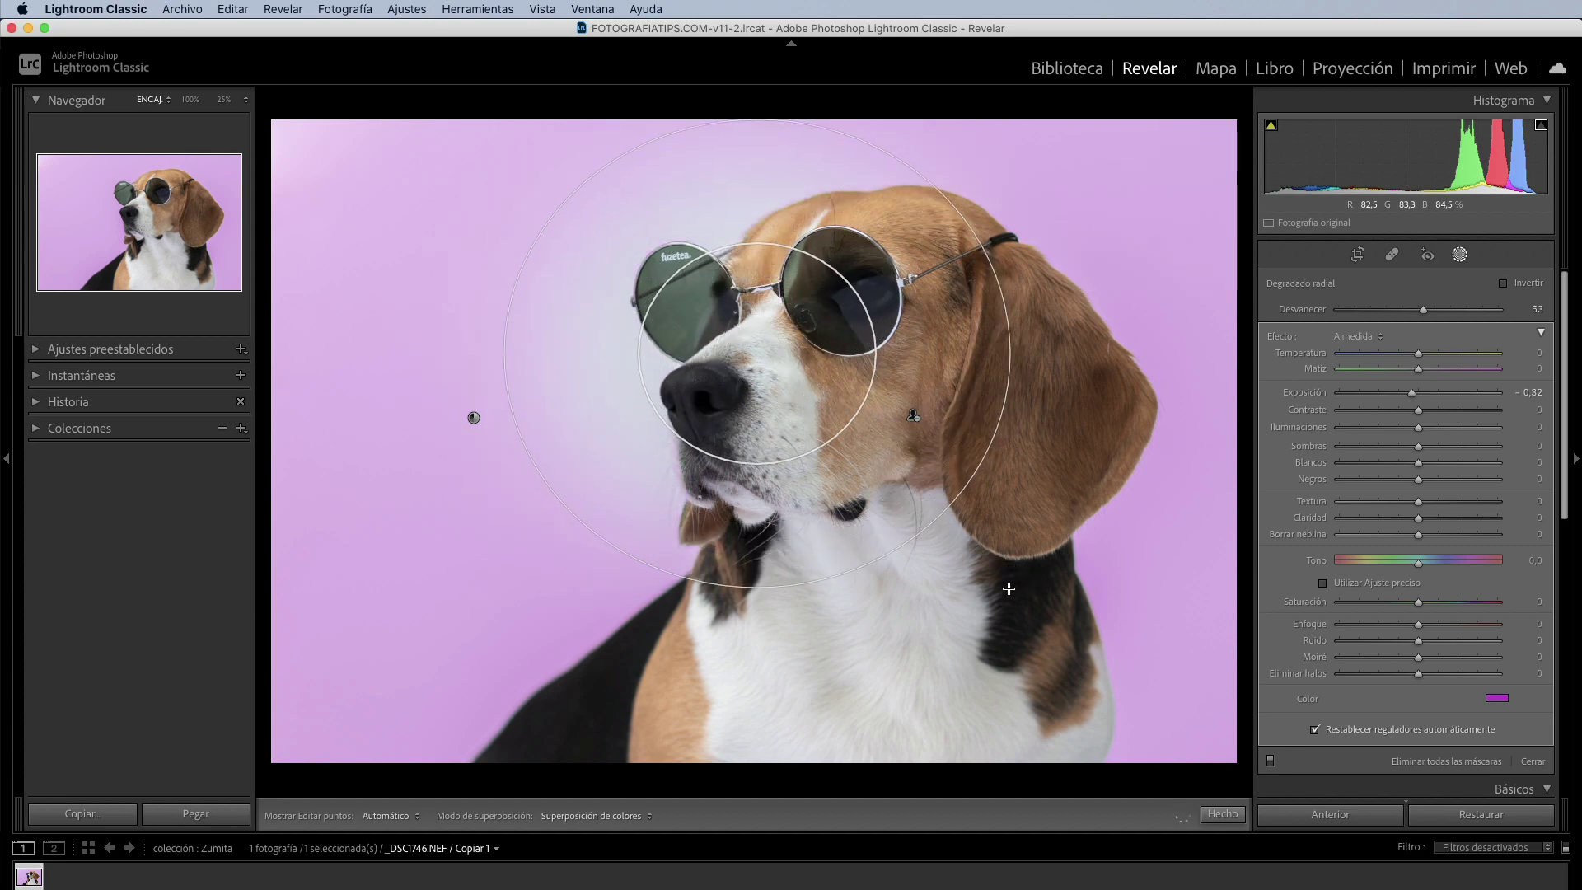
pyautogui.moveTo(1026, 577); pyautogui.dragTo(1008, 587)
# Center the radial gradient on the face, resize it, and set its feather to about 63.
pyautogui.moveTo(764, 360); pyautogui.dragTo(861, 395)
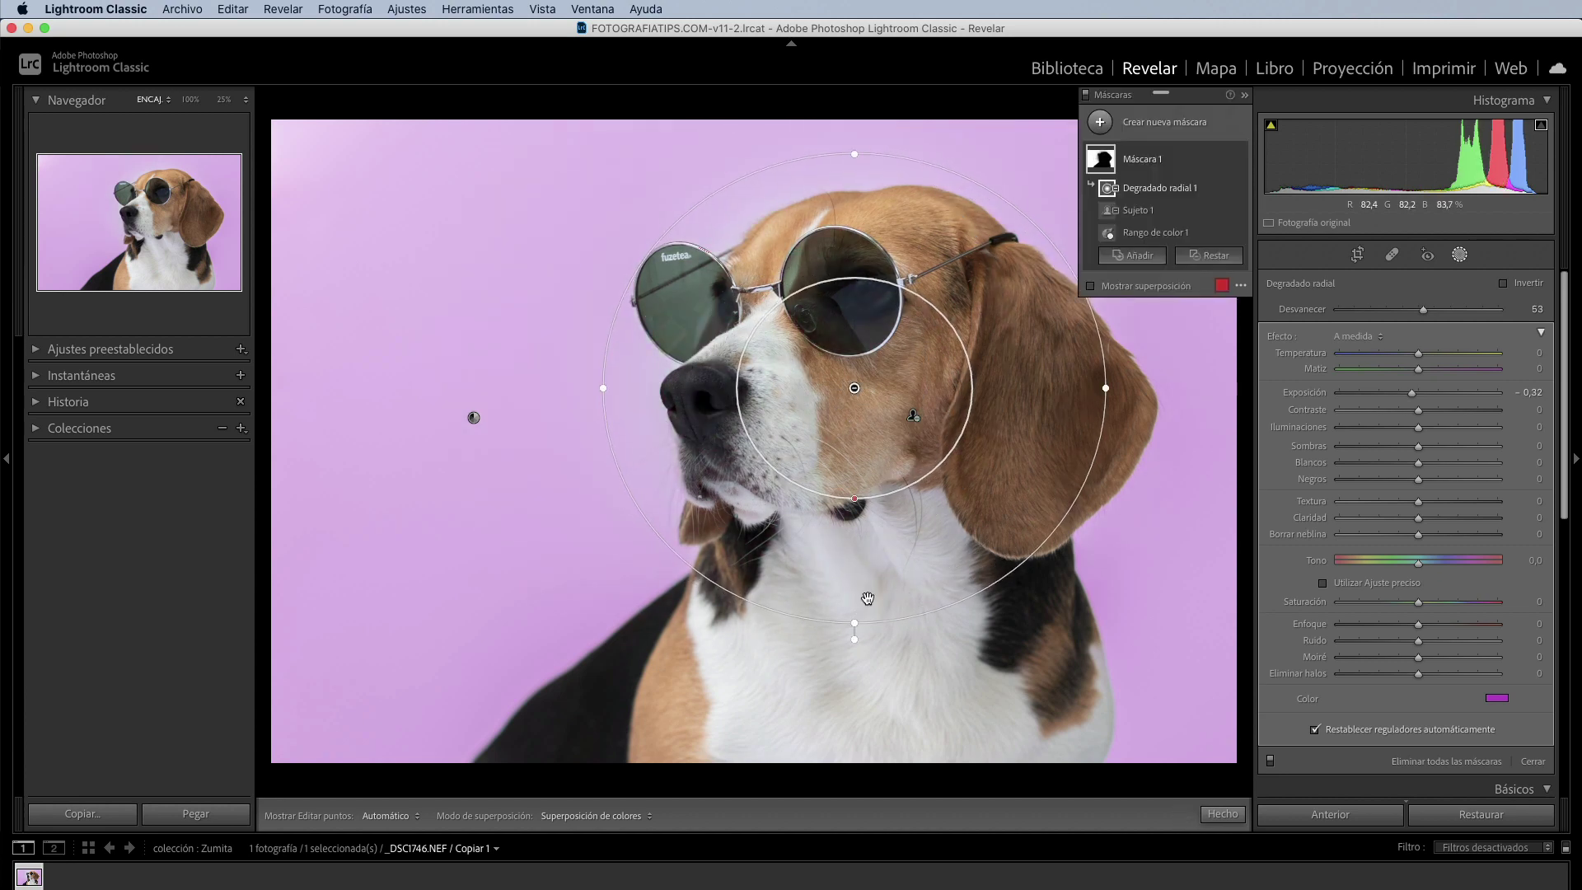
pyautogui.moveTo(852, 499); pyautogui.dragTo(844, 583)
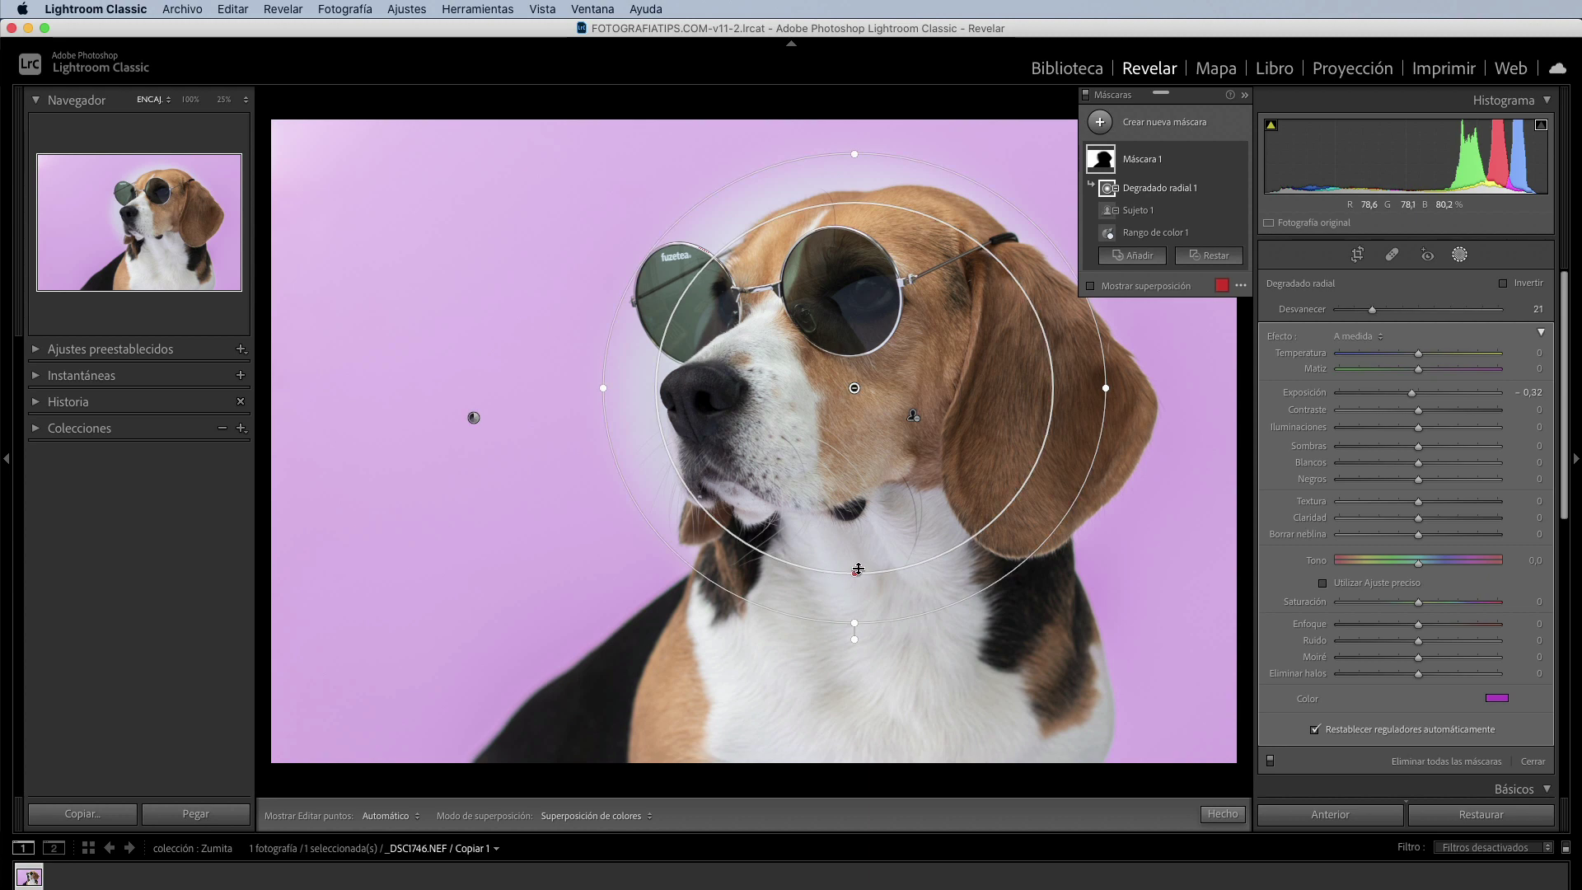
pyautogui.moveTo(857, 568)
pyautogui.mouseDown()
pyautogui.moveTo(874, 491)
pyautogui.moveTo(859, 481)
pyautogui.mouseUp()
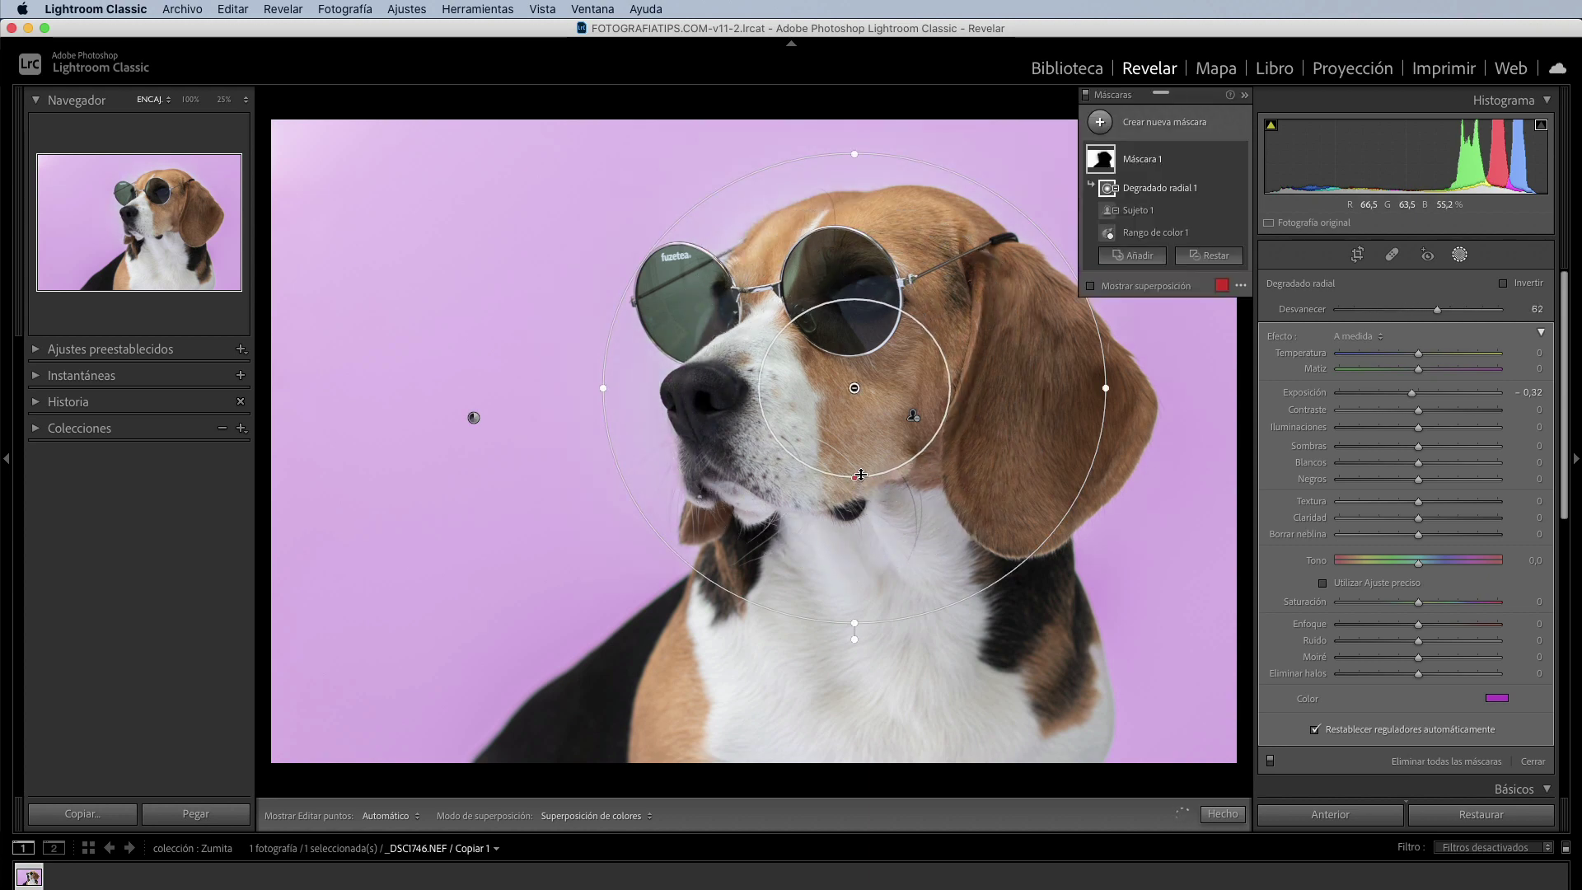
pyautogui.moveTo(853, 412); pyautogui.dragTo(810, 397)
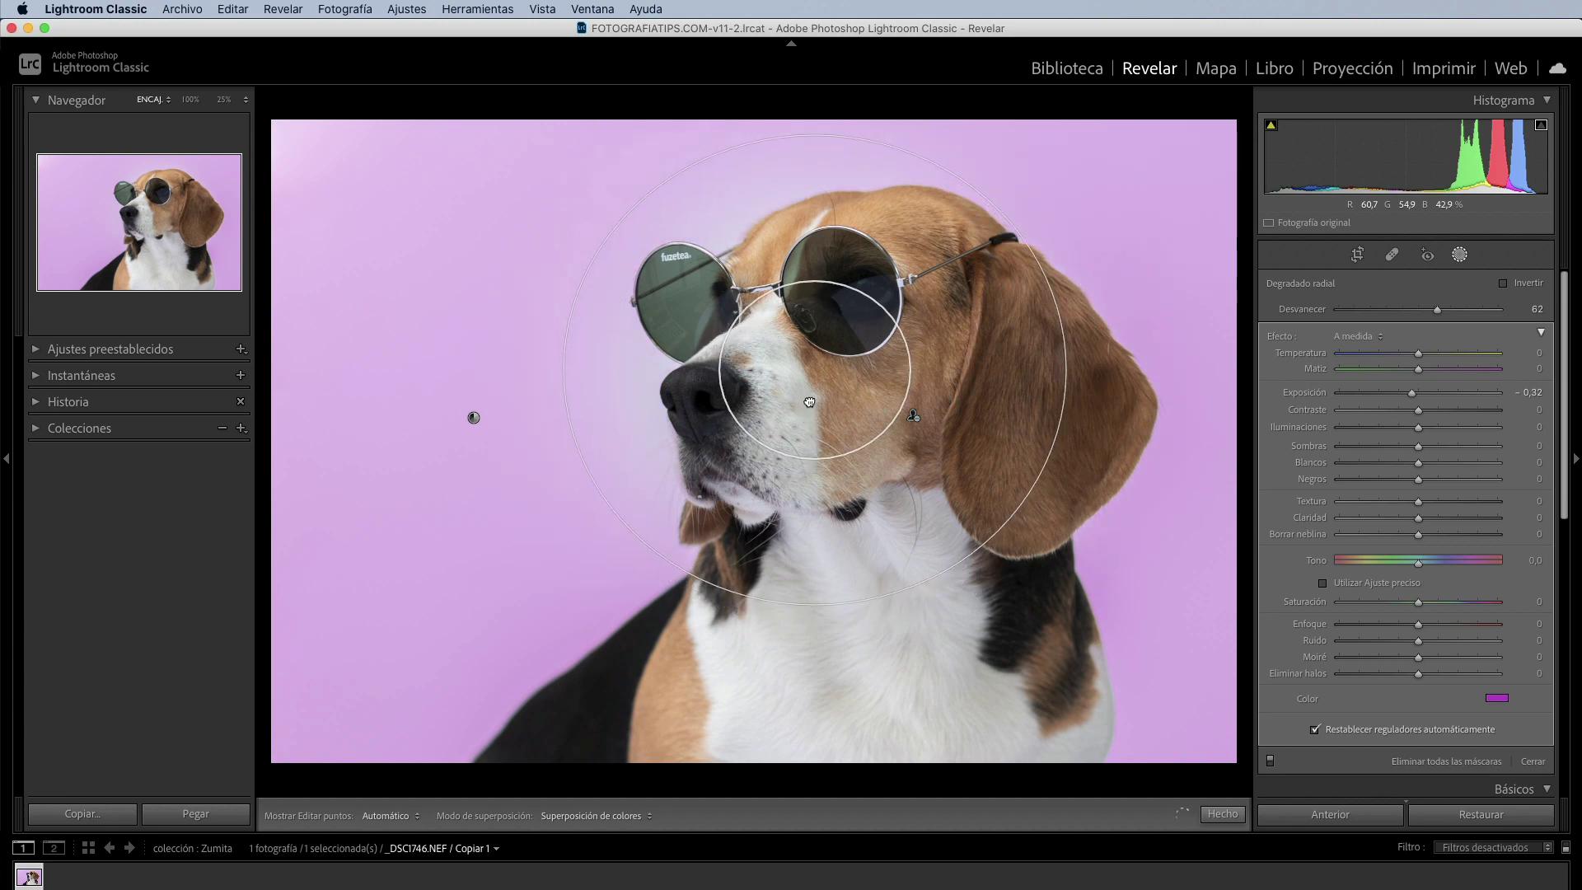
pyautogui.moveTo(1062, 373); pyautogui.dragTo(1082, 372)
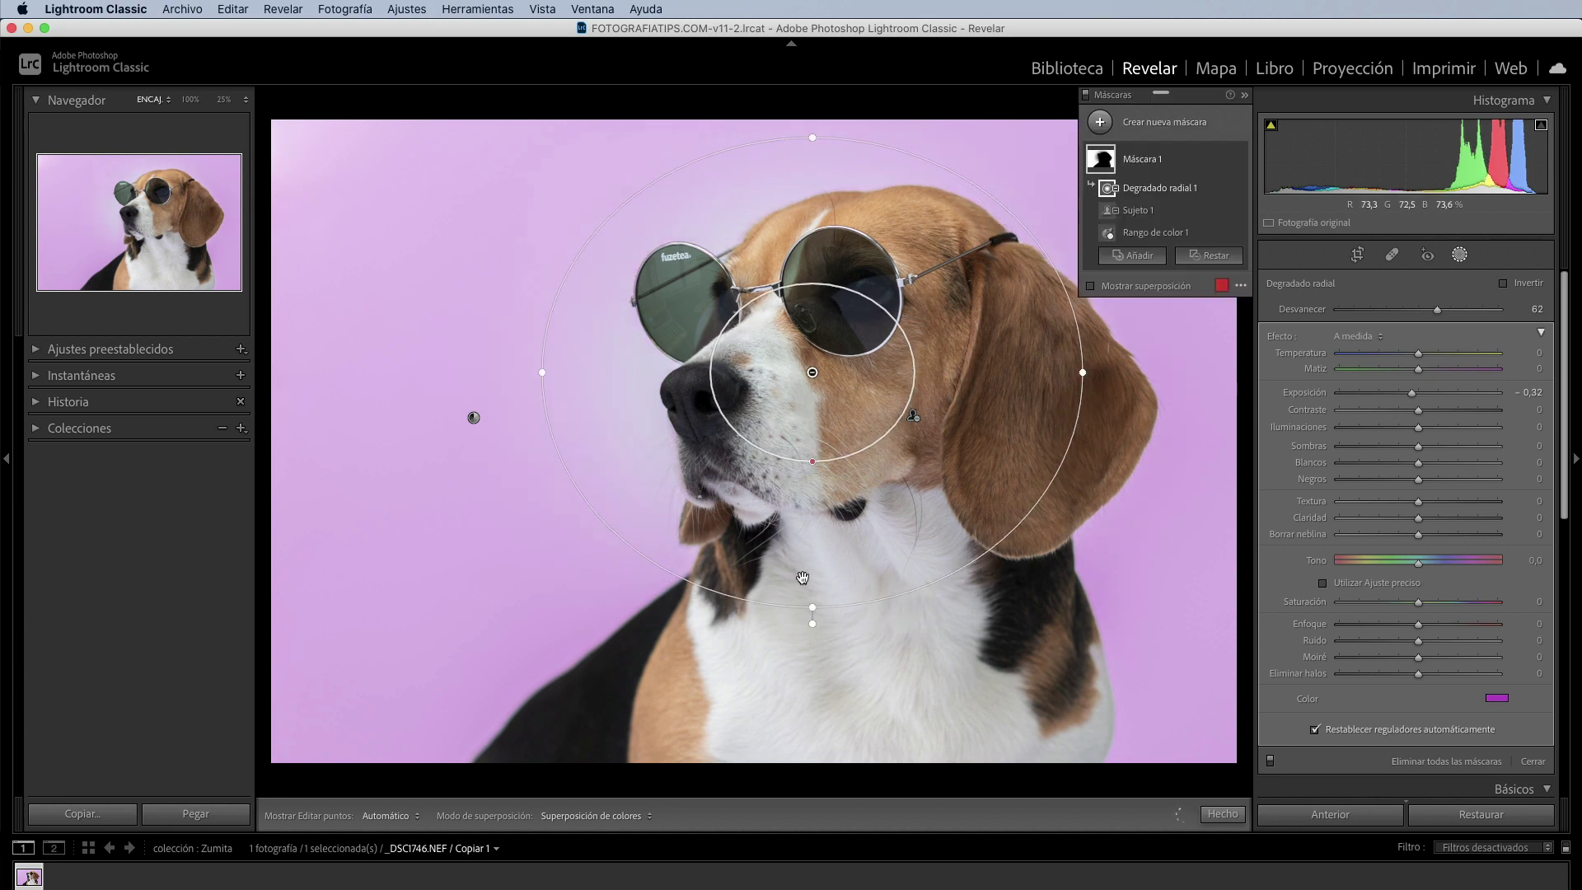
pyautogui.moveTo(807, 608); pyautogui.dragTo(809, 627)
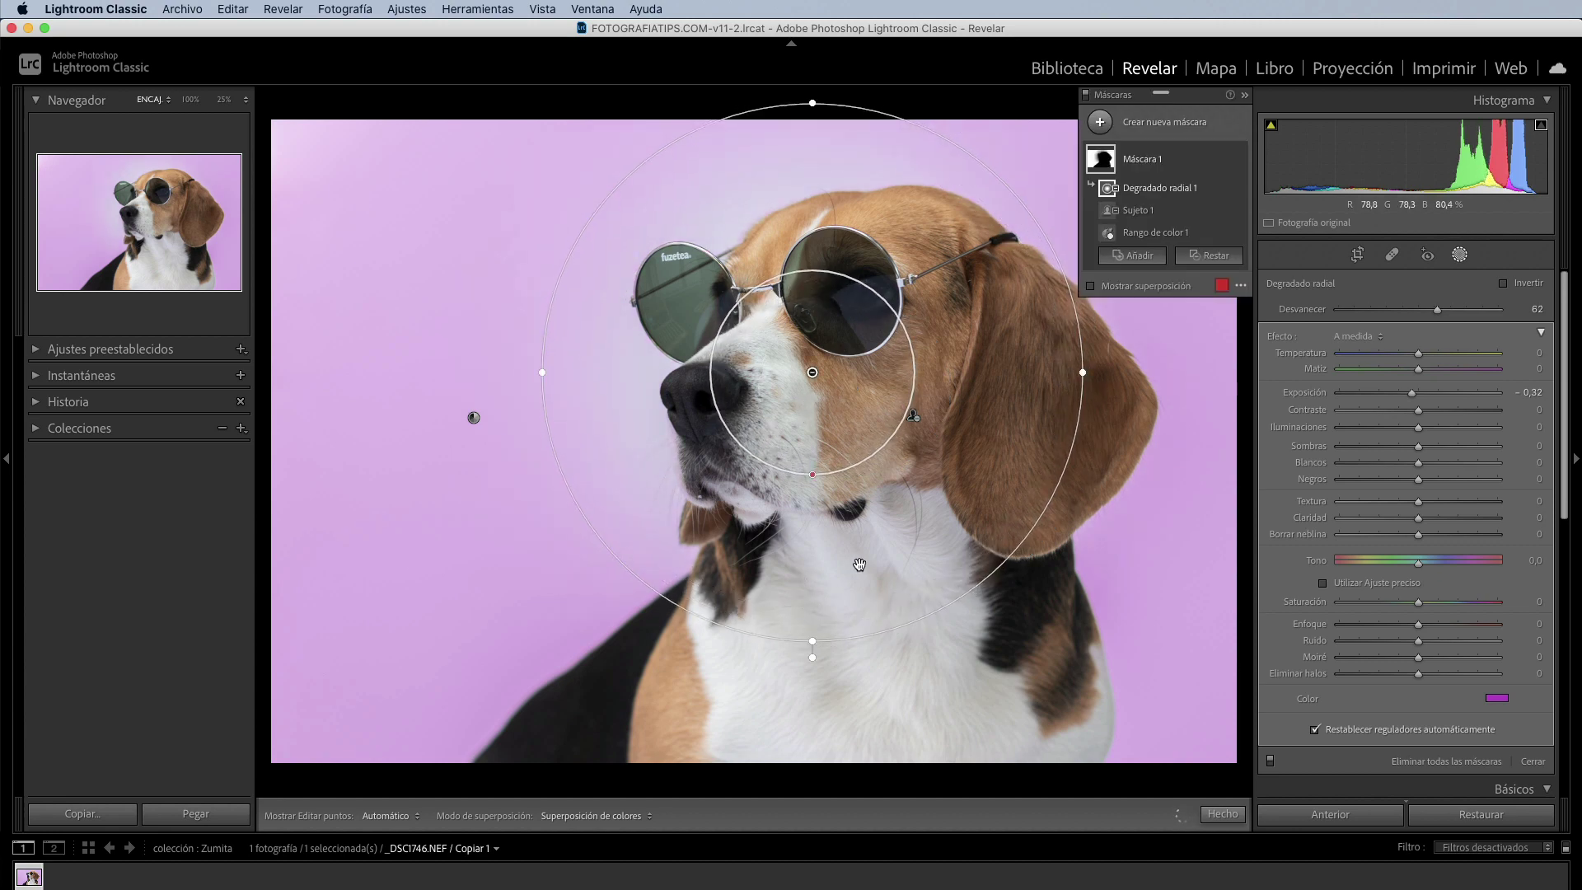
pyautogui.moveTo(865, 575); pyautogui.dragTo(884, 569)
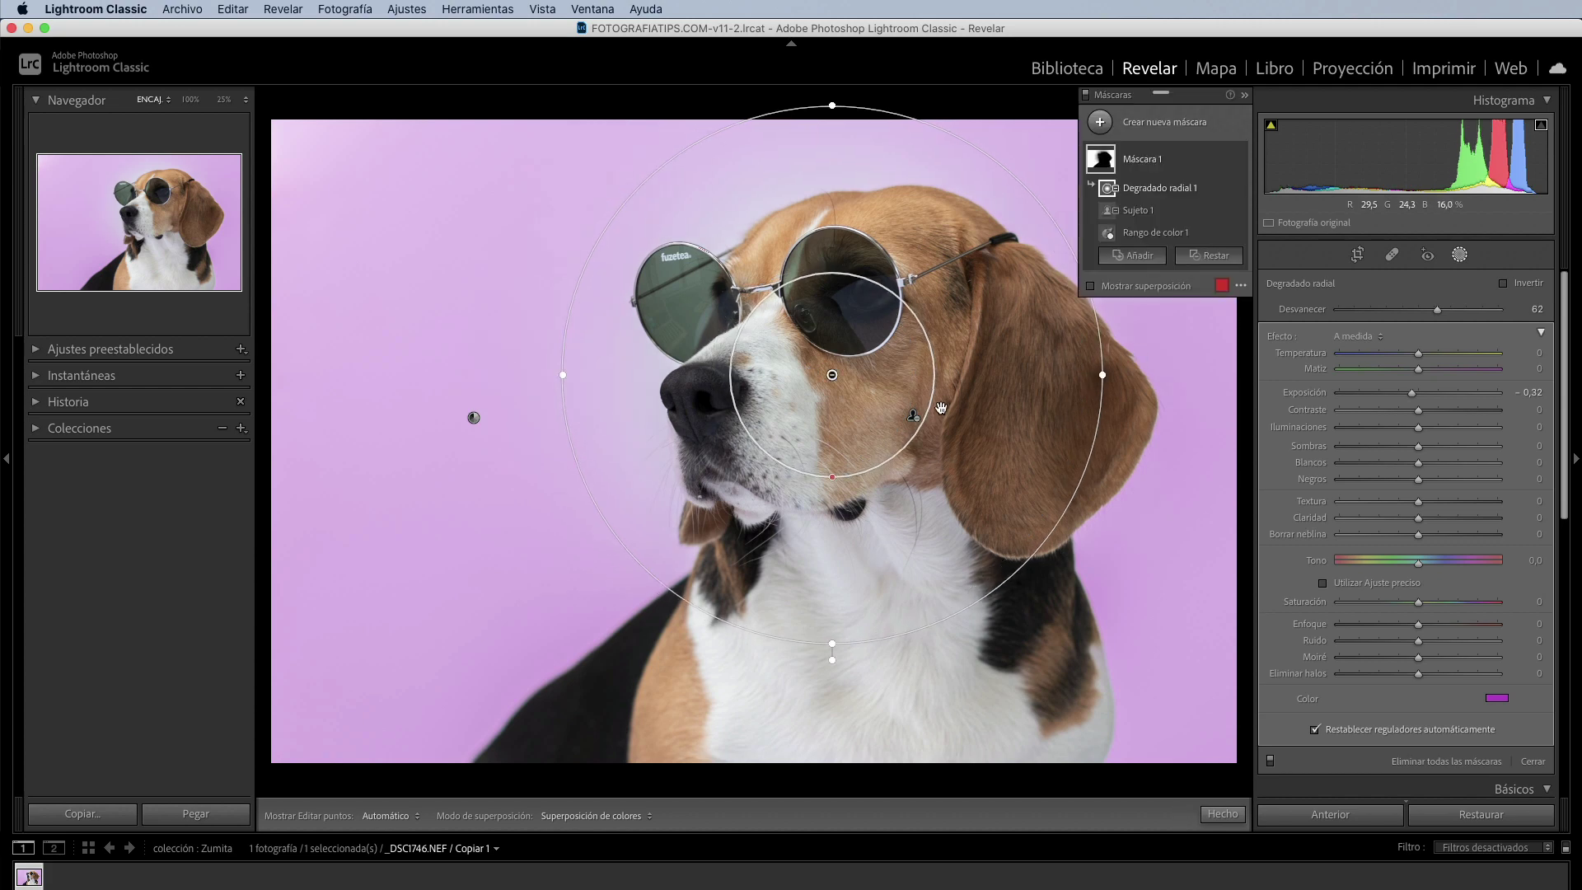
pyautogui.moveTo(832, 477); pyautogui.dragTo(844, 467)
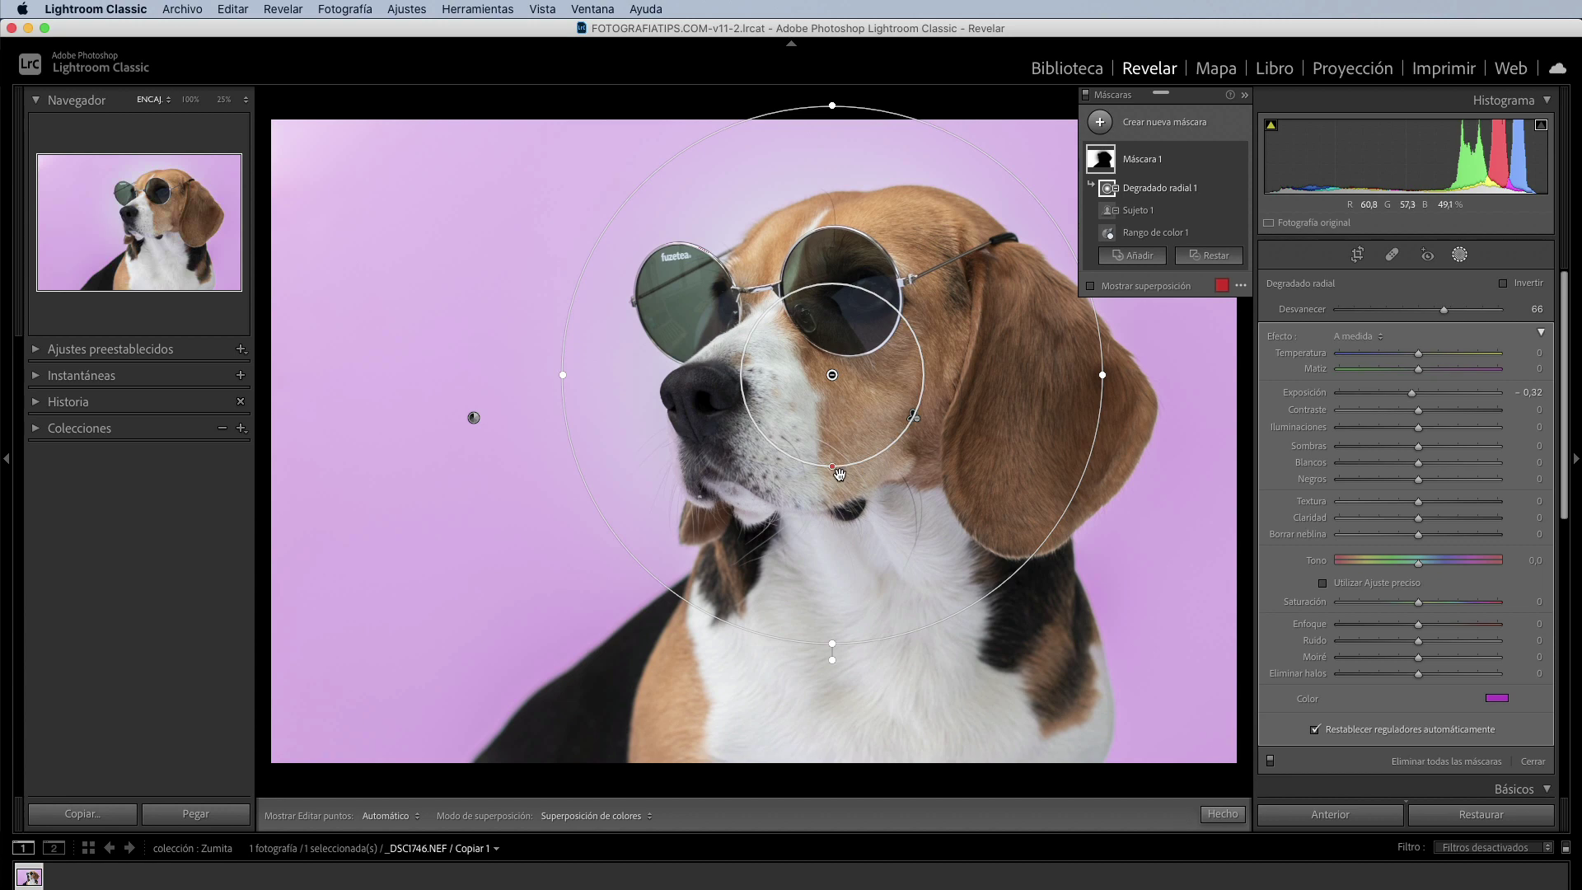
pyautogui.moveTo(833, 469); pyautogui.dragTo(832, 474)
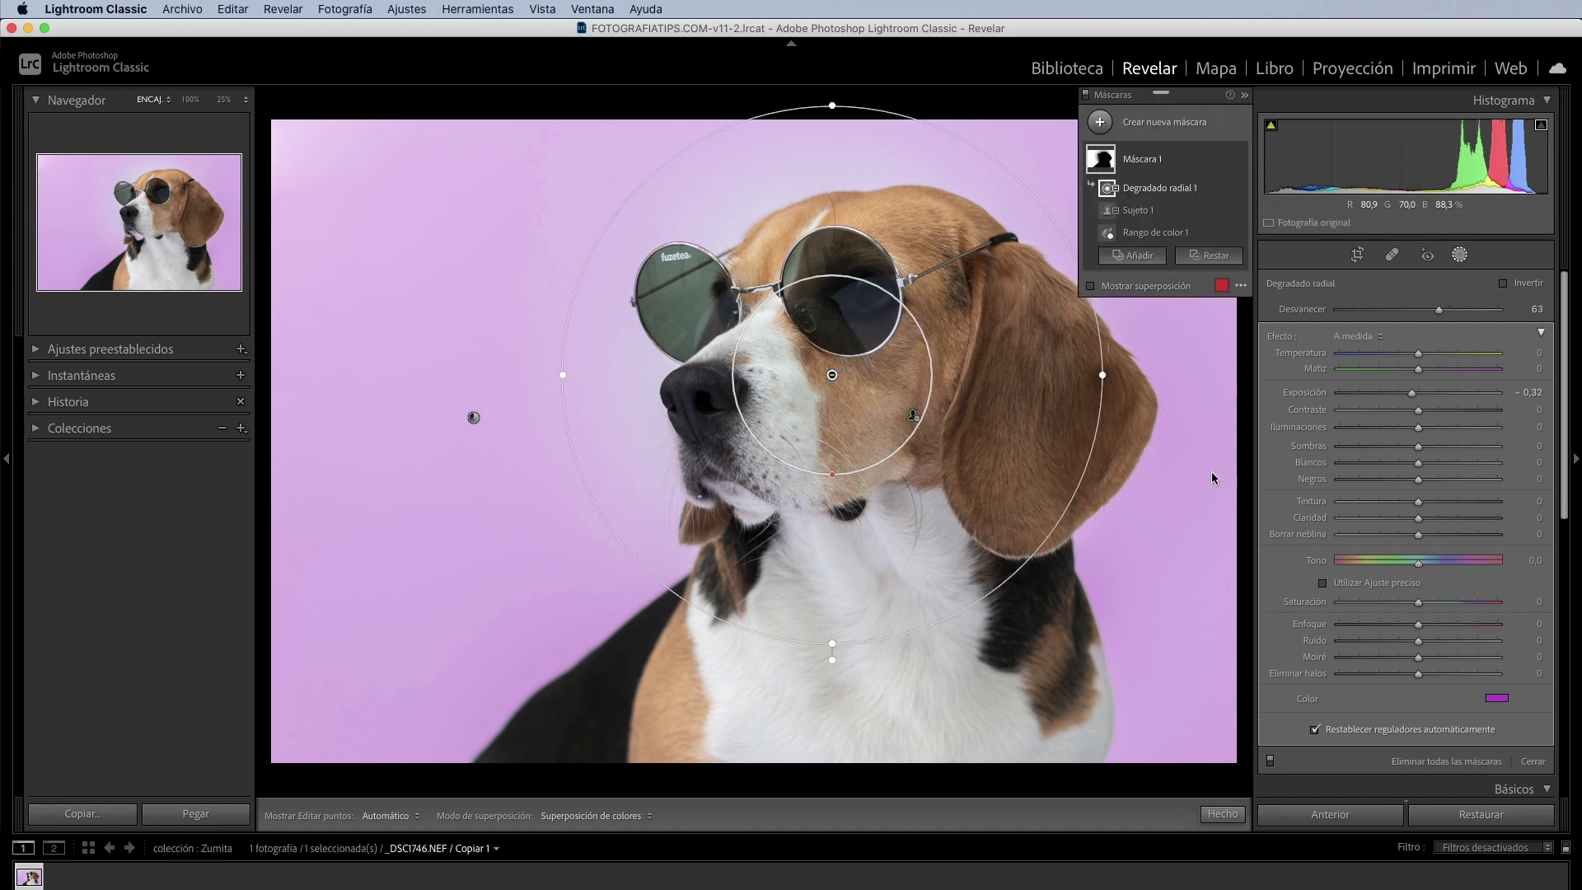
# Reopen Máscara 1 and lower its exposure to −0,44.
pyautogui.click(1224, 812)
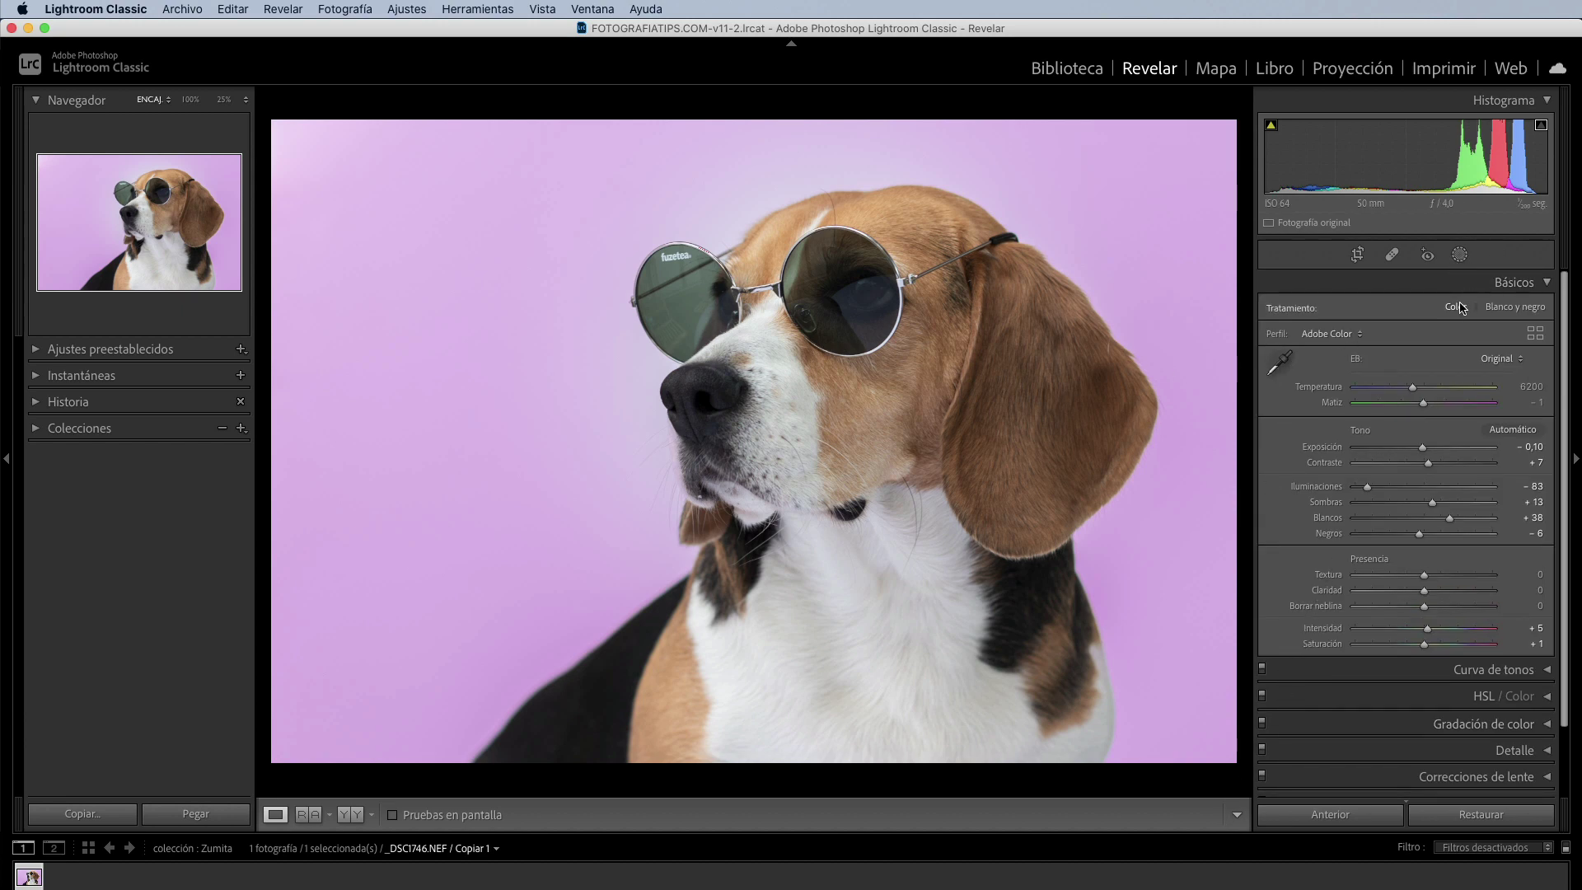
pyautogui.click(1463, 255)
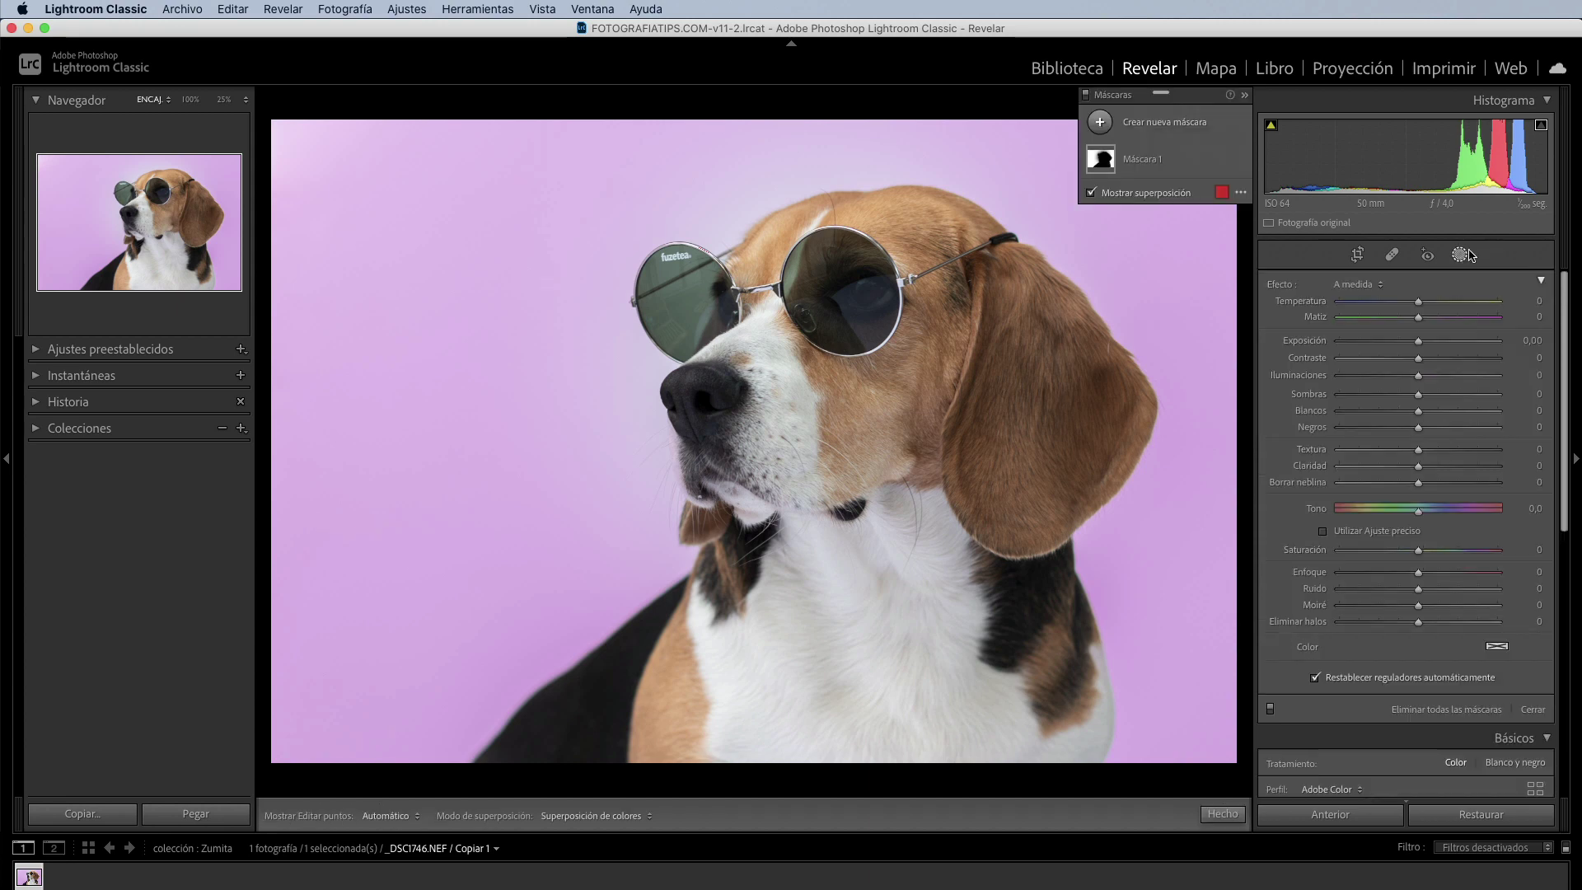
pyautogui.moveTo(1149, 158)
pyautogui.click(1109, 160)
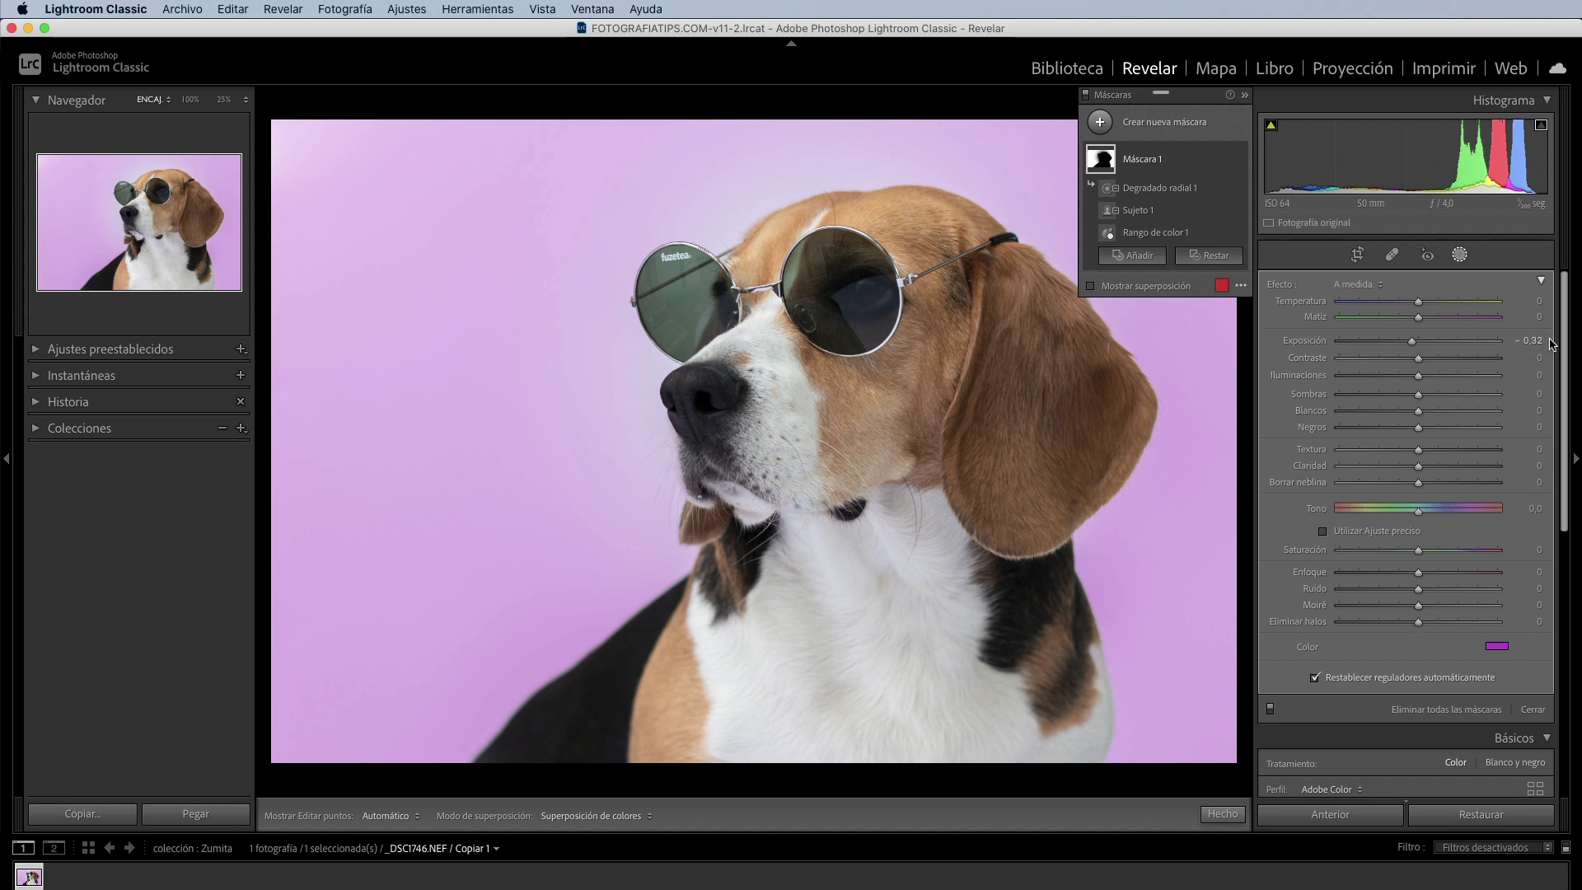
pyautogui.moveTo(1413, 344); pyautogui.dragTo(1404, 344)
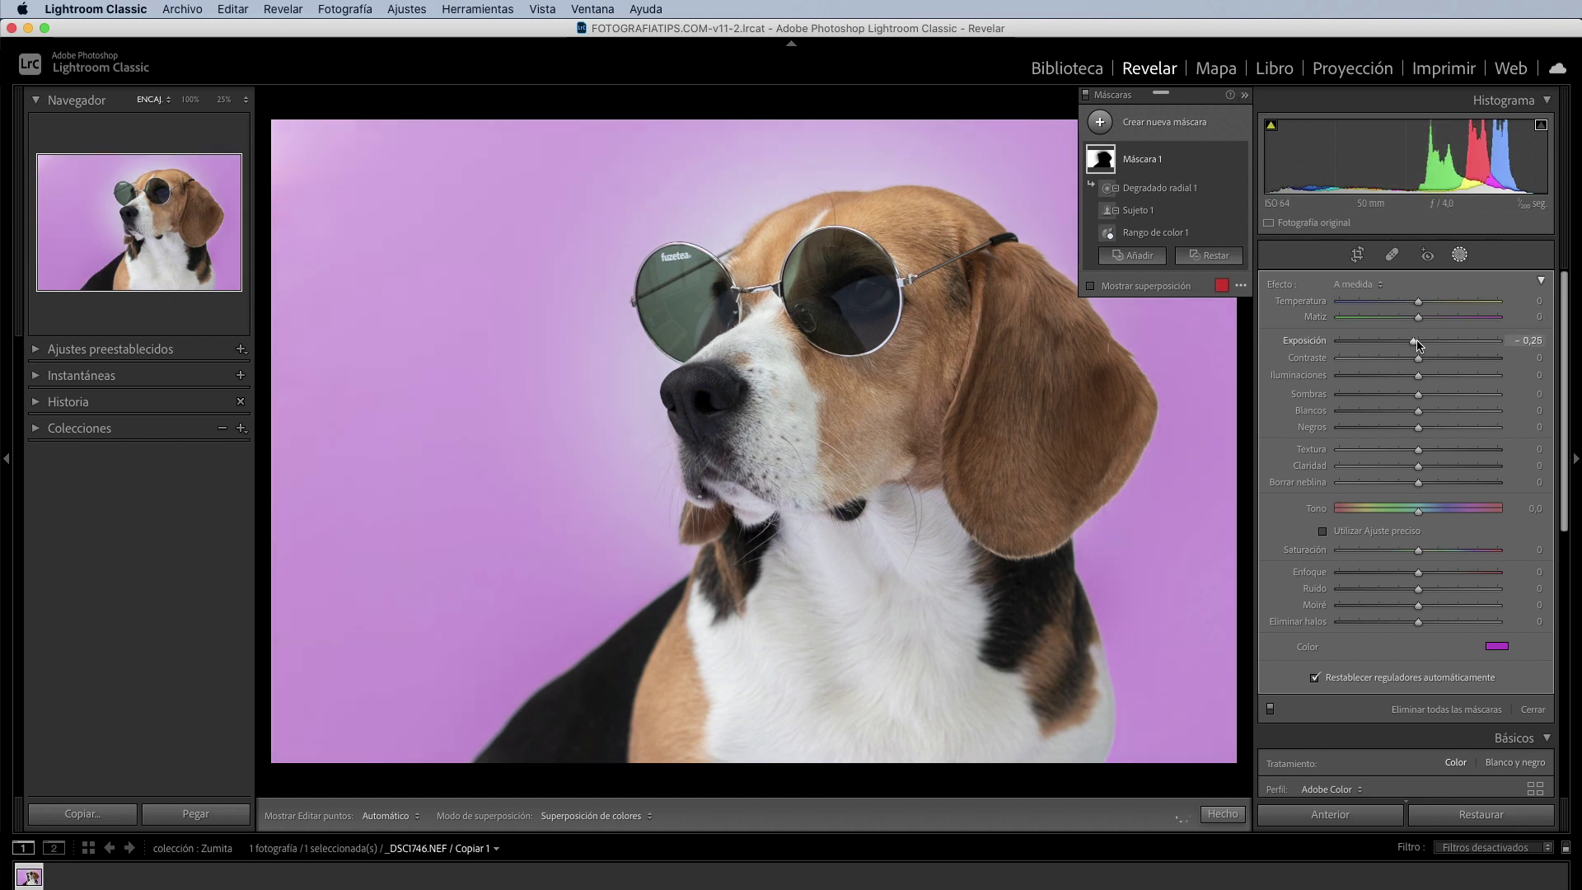
pyautogui.moveTo(1417, 345); pyautogui.dragTo(1412, 342)
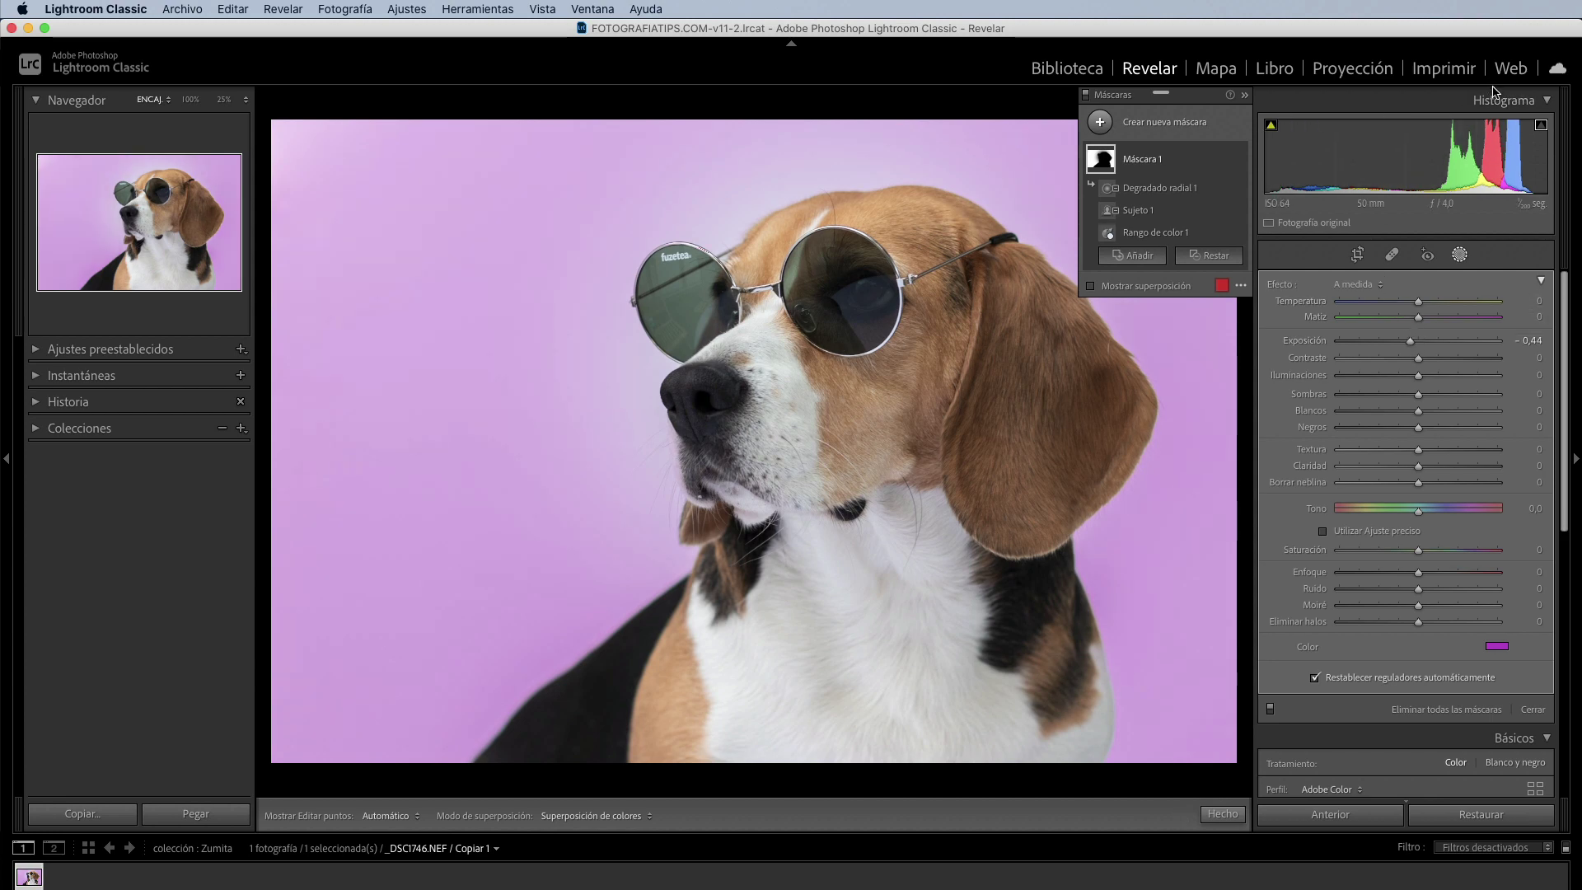
pyautogui.moveTo(996, 311)
pyautogui.moveTo(1159, 188)
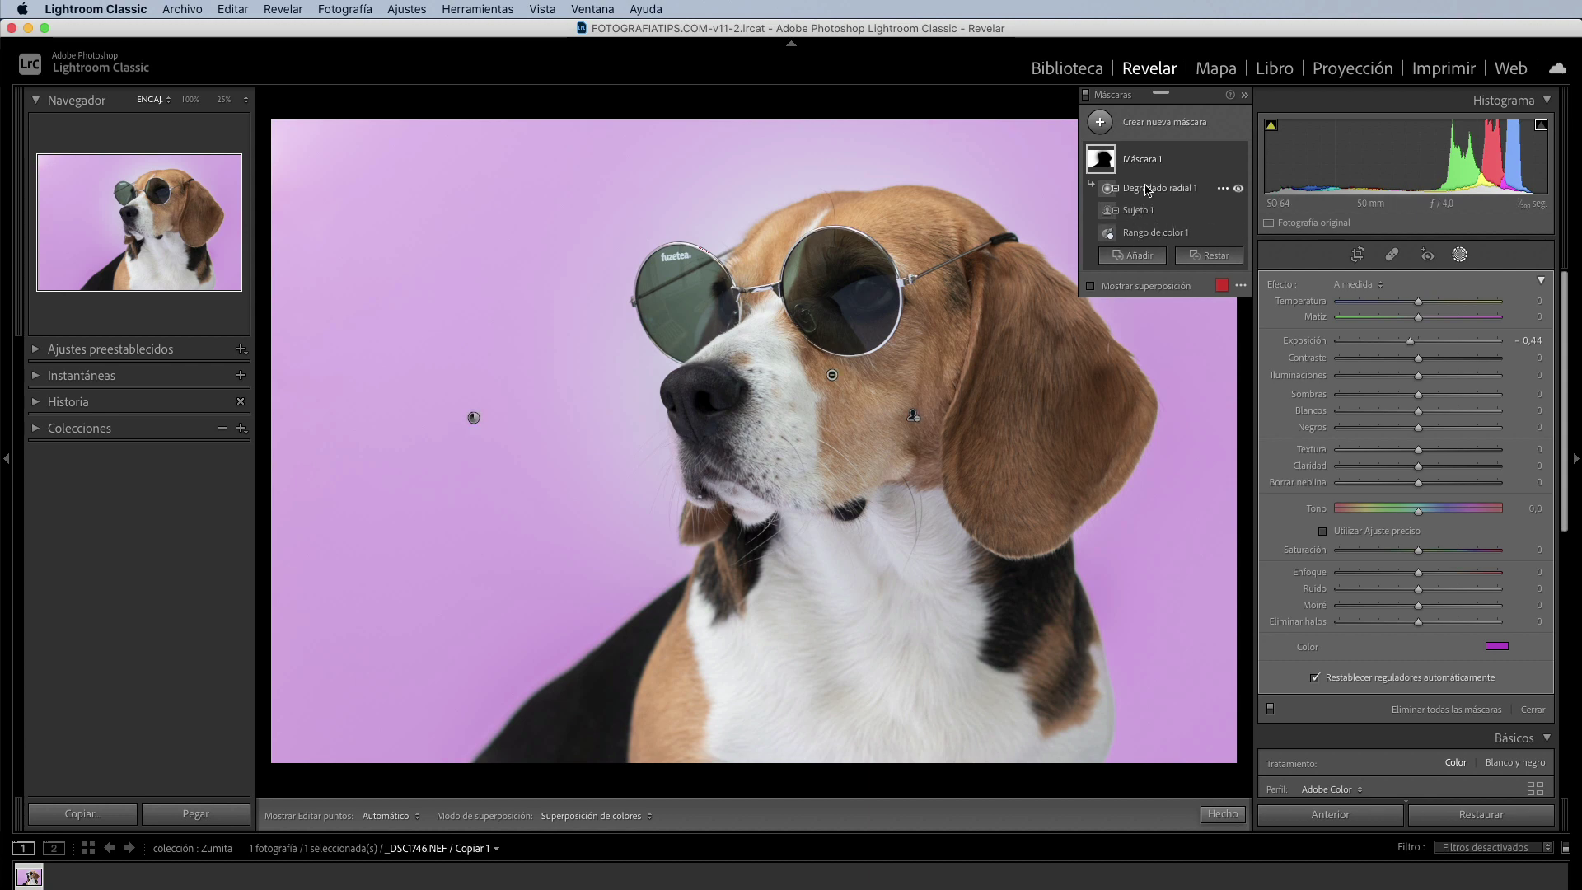
# Reshape the radial gradient: shorter, wider, and shifted slightly left and down.
pyautogui.click(1149, 188)
pyautogui.moveTo(831, 643); pyautogui.dragTo(832, 616)
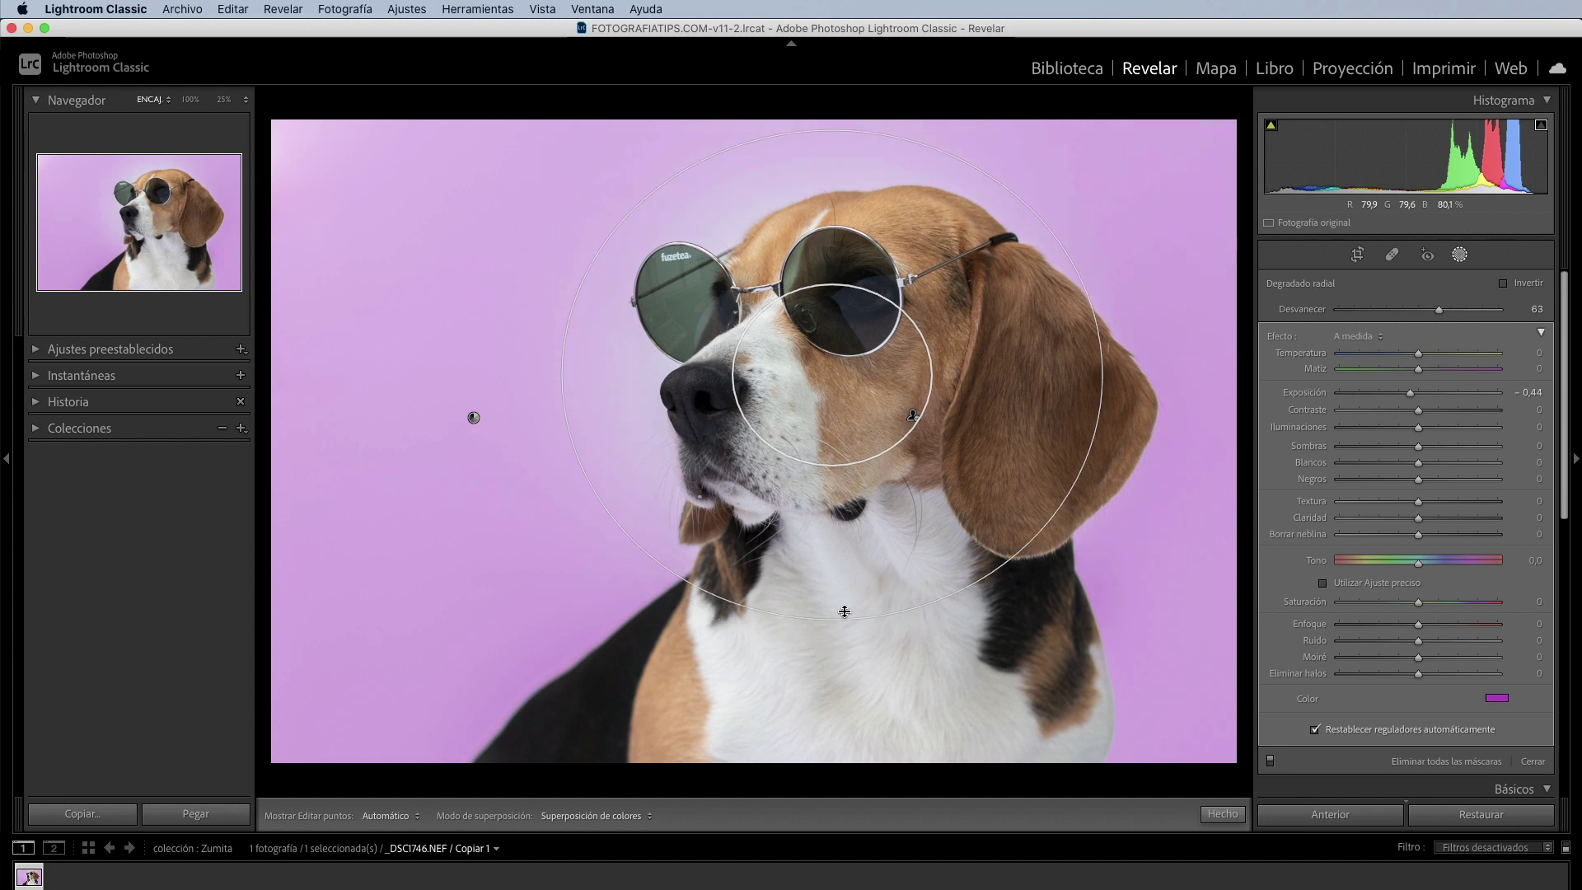
pyautogui.moveTo(568, 364); pyautogui.dragTo(544, 375)
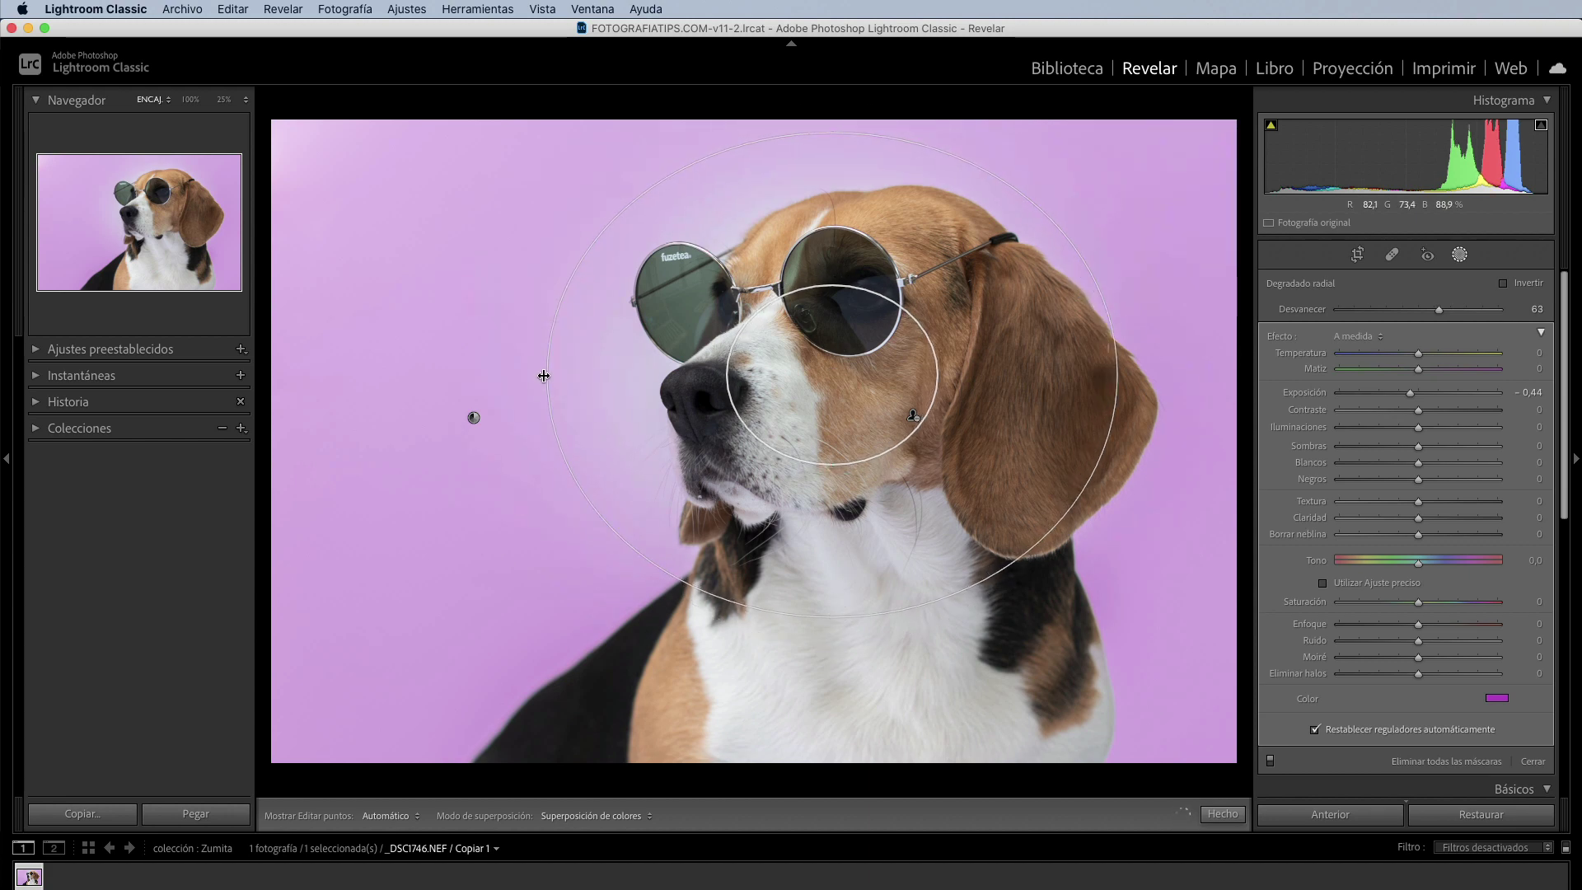
pyautogui.moveTo(834, 376); pyautogui.dragTo(826, 391)
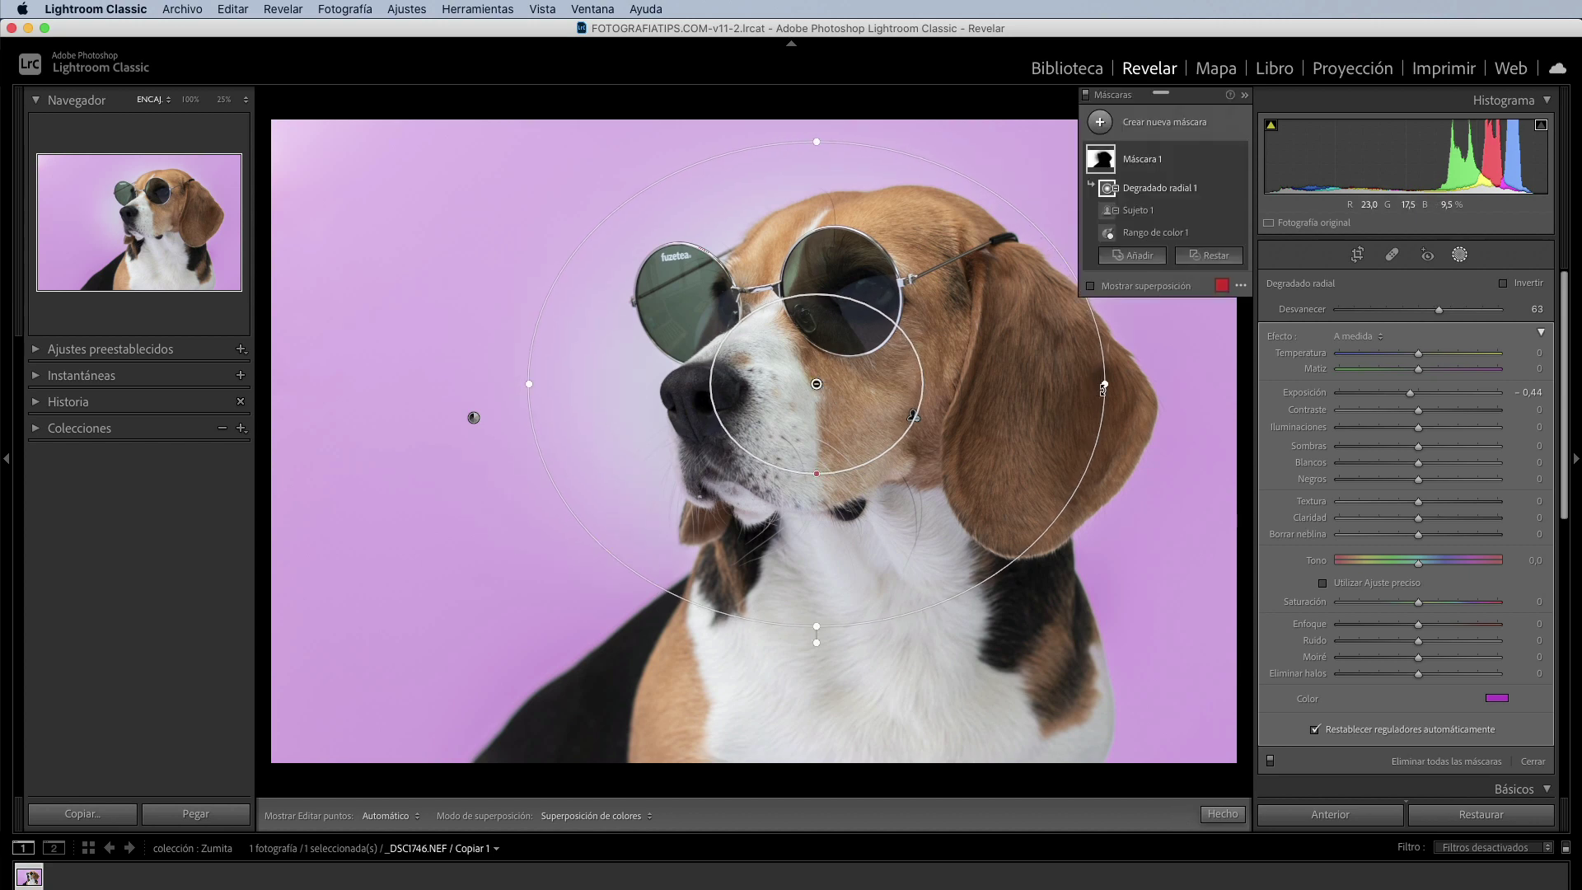
pyautogui.moveTo(1104, 385); pyautogui.dragTo(1112, 384)
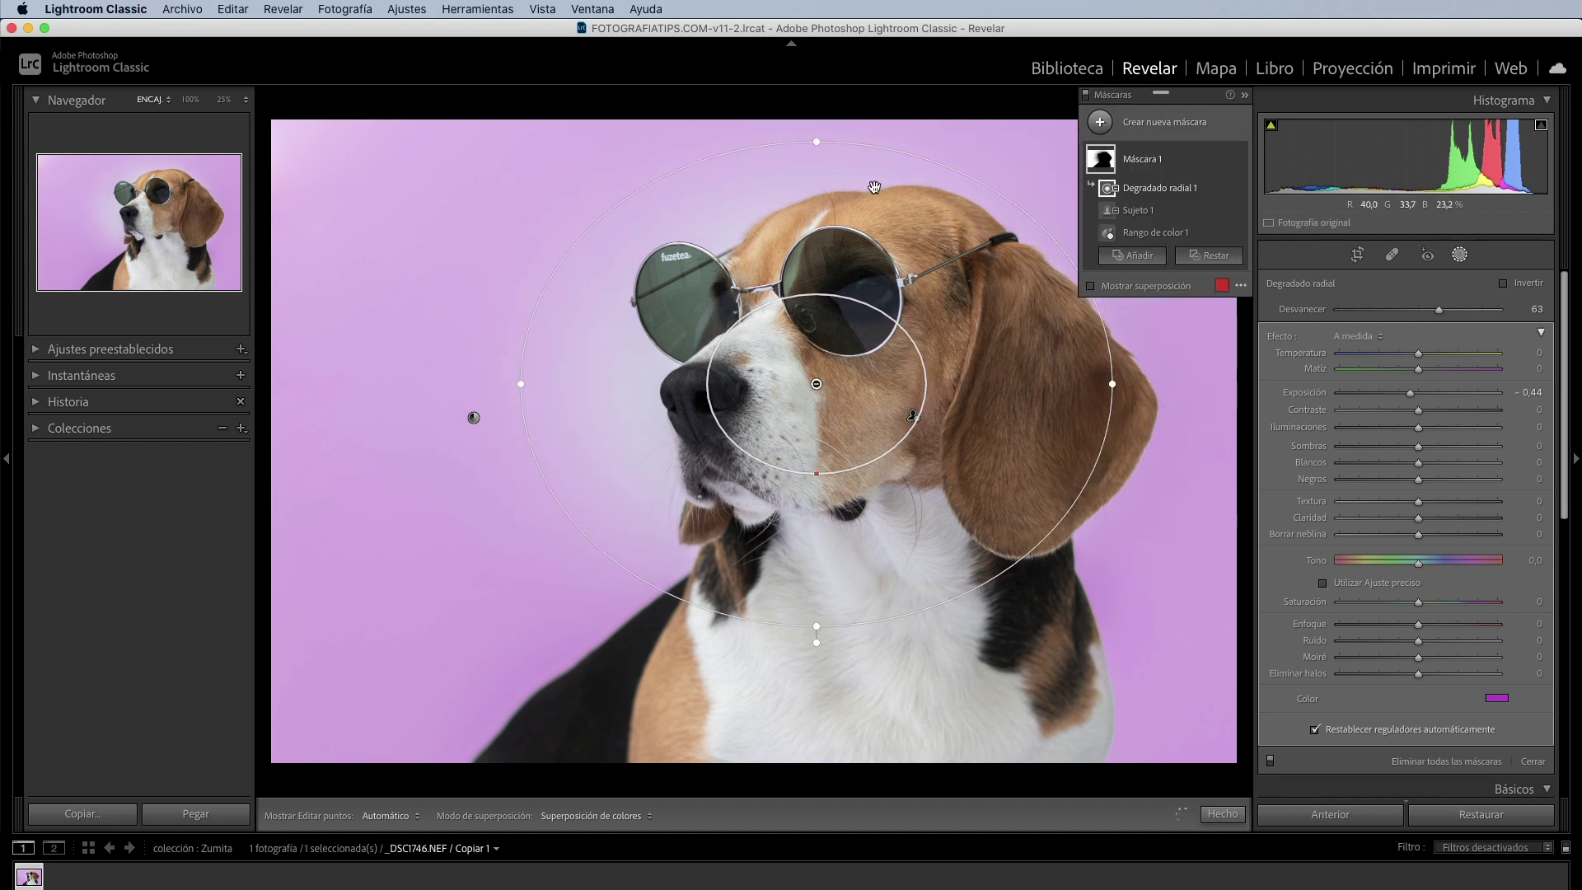
pyautogui.moveTo(813, 139); pyautogui.dragTo(817, 129)
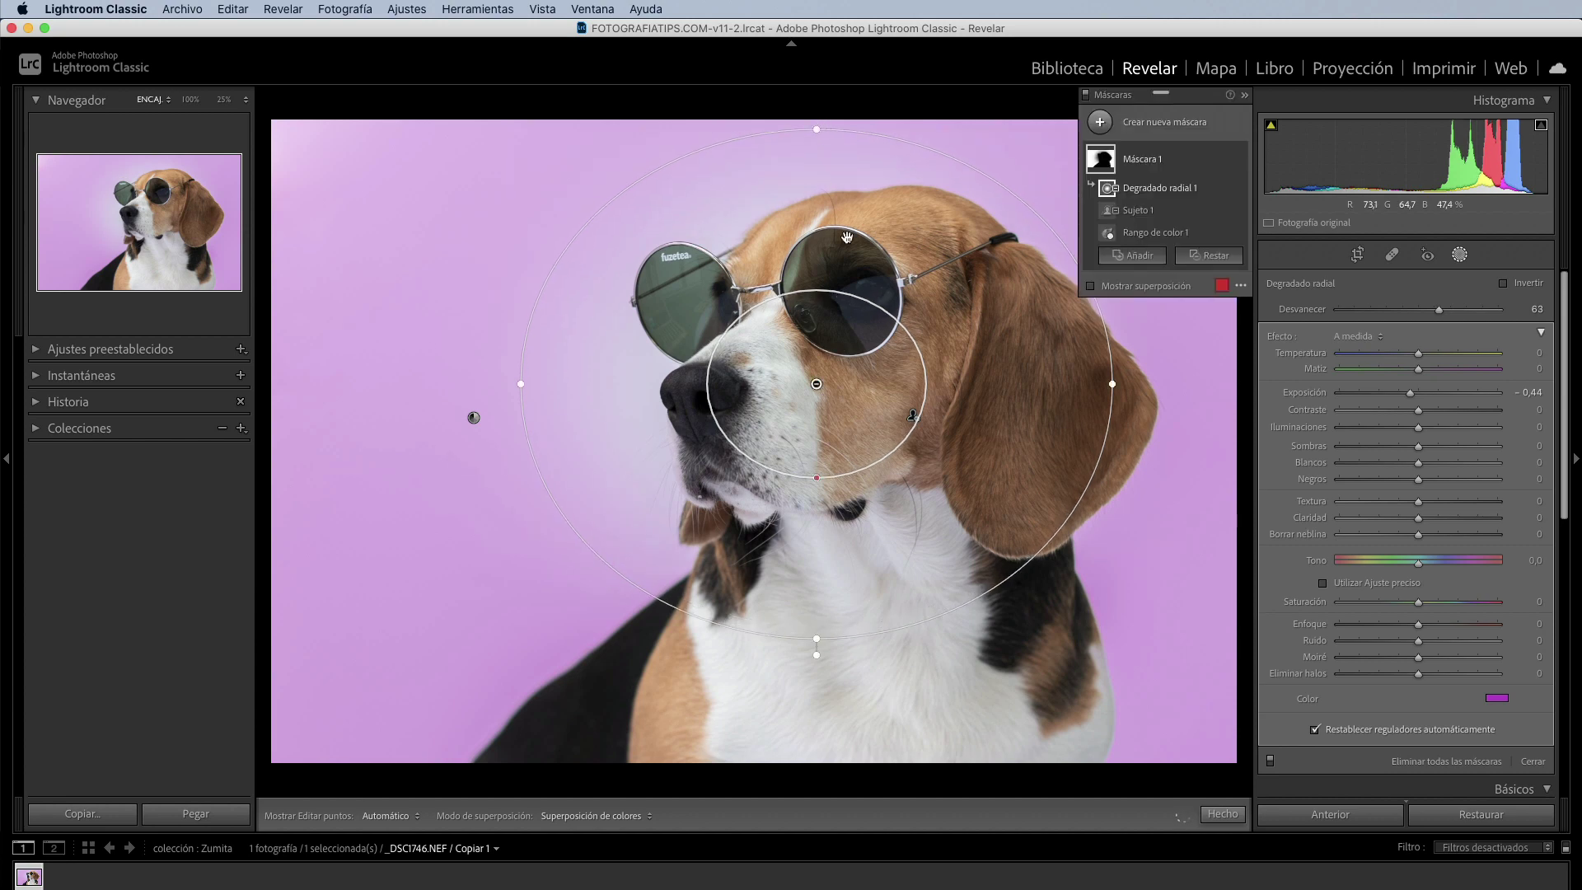
# Fine-tune the gradient's position and narrow its left side, then close mask editing.
pyautogui.moveTo(895, 227); pyautogui.dragTo(906, 230)
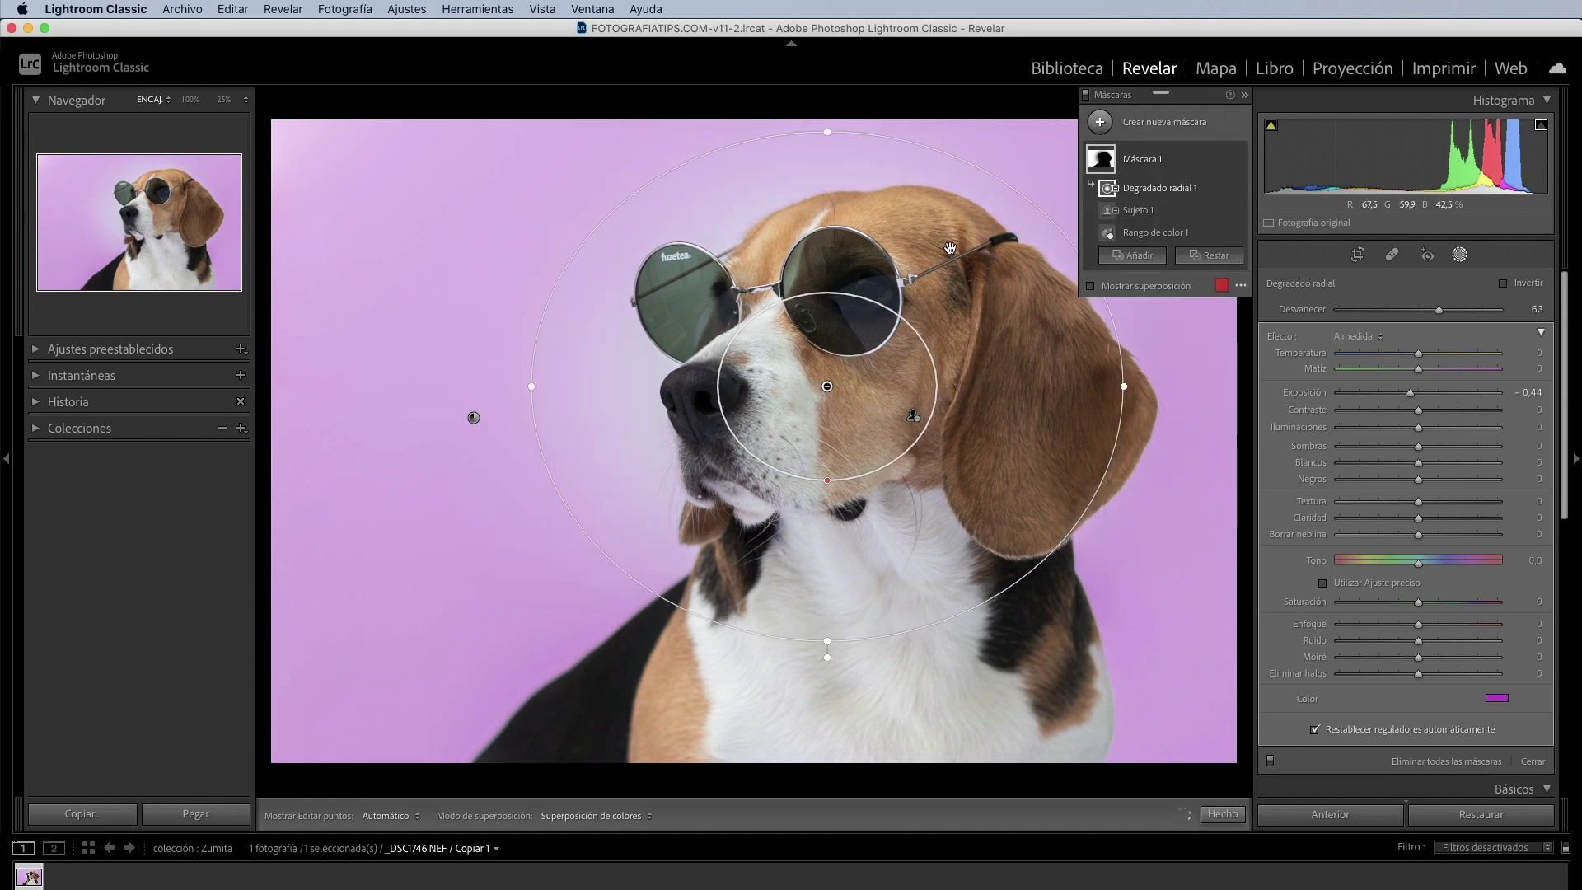
pyautogui.moveTo(1121, 384); pyautogui.dragTo(1146, 385)
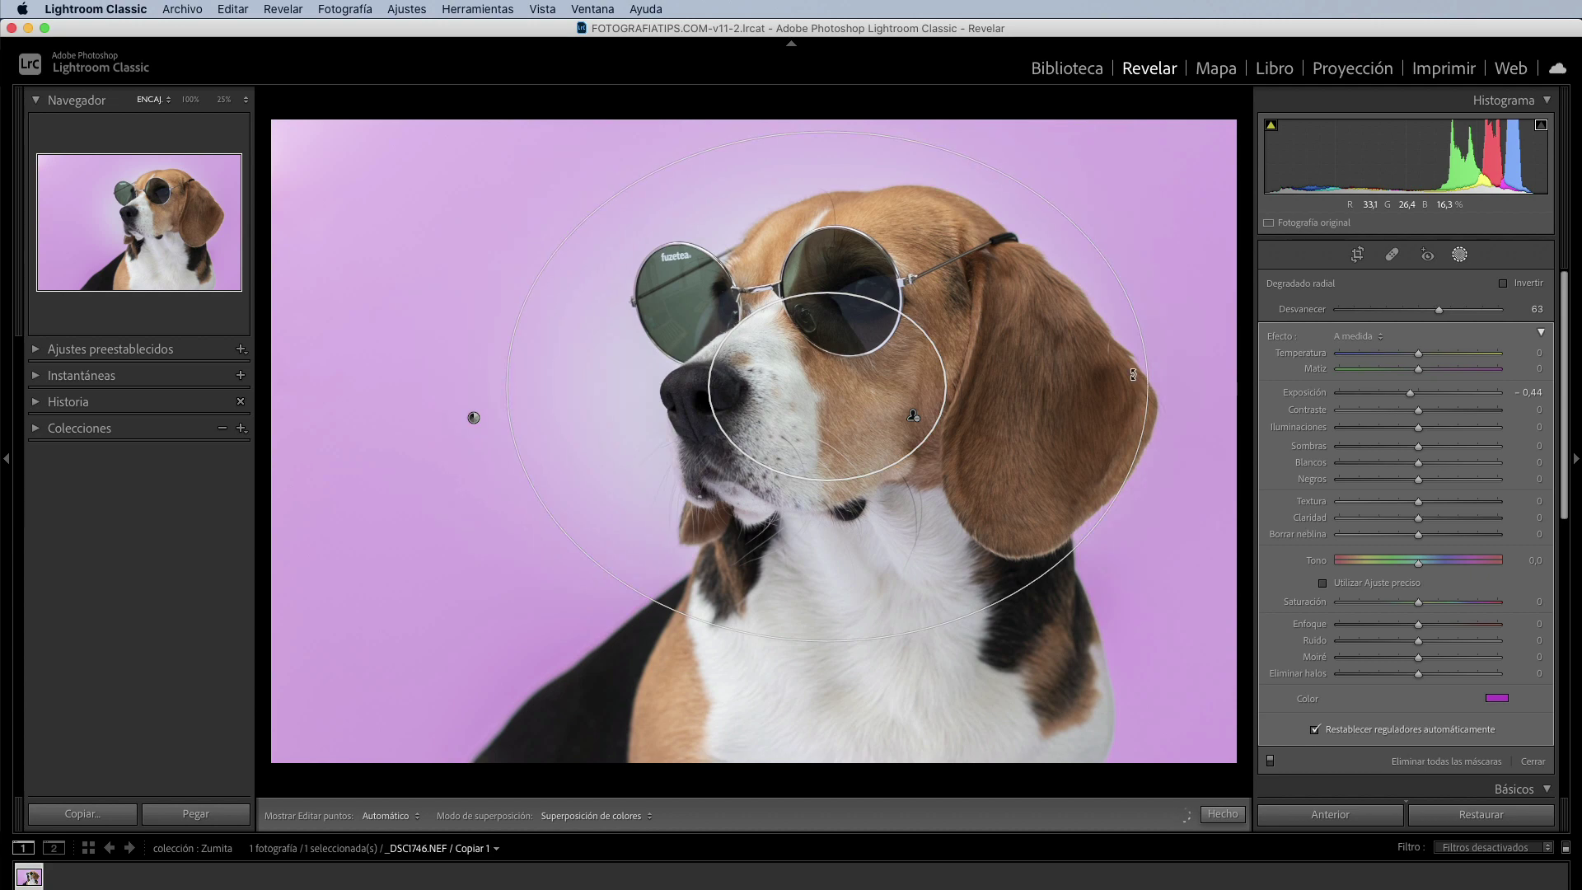
pyautogui.moveTo(827, 389); pyautogui.dragTo(842, 383)
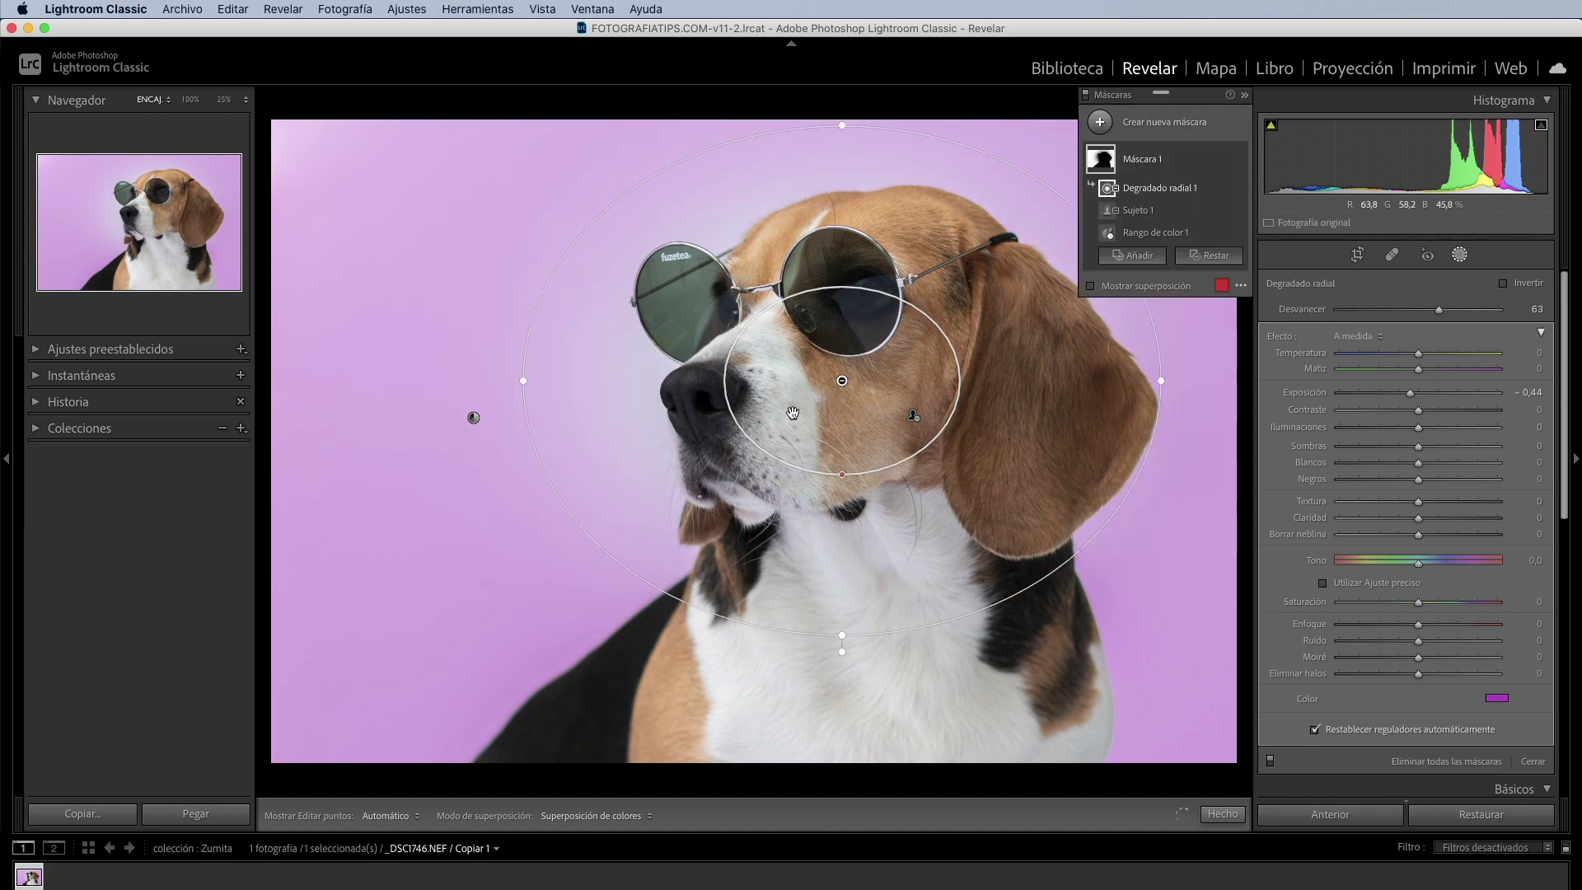
pyautogui.moveTo(529, 376); pyautogui.dragTo(550, 379)
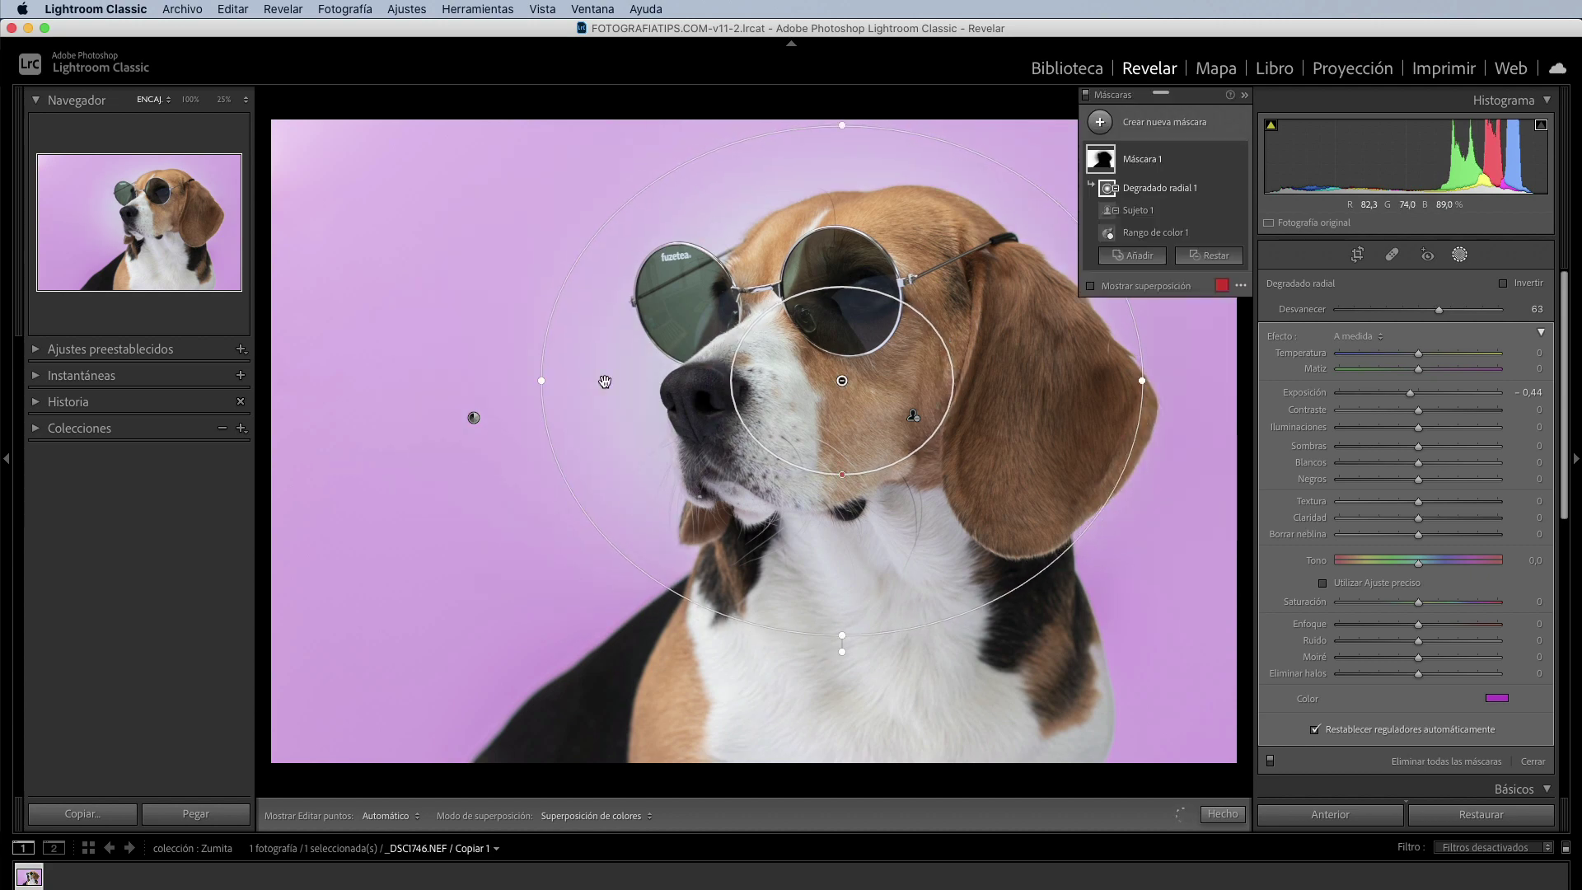
pyautogui.moveTo(865, 379); pyautogui.dragTo(877, 378)
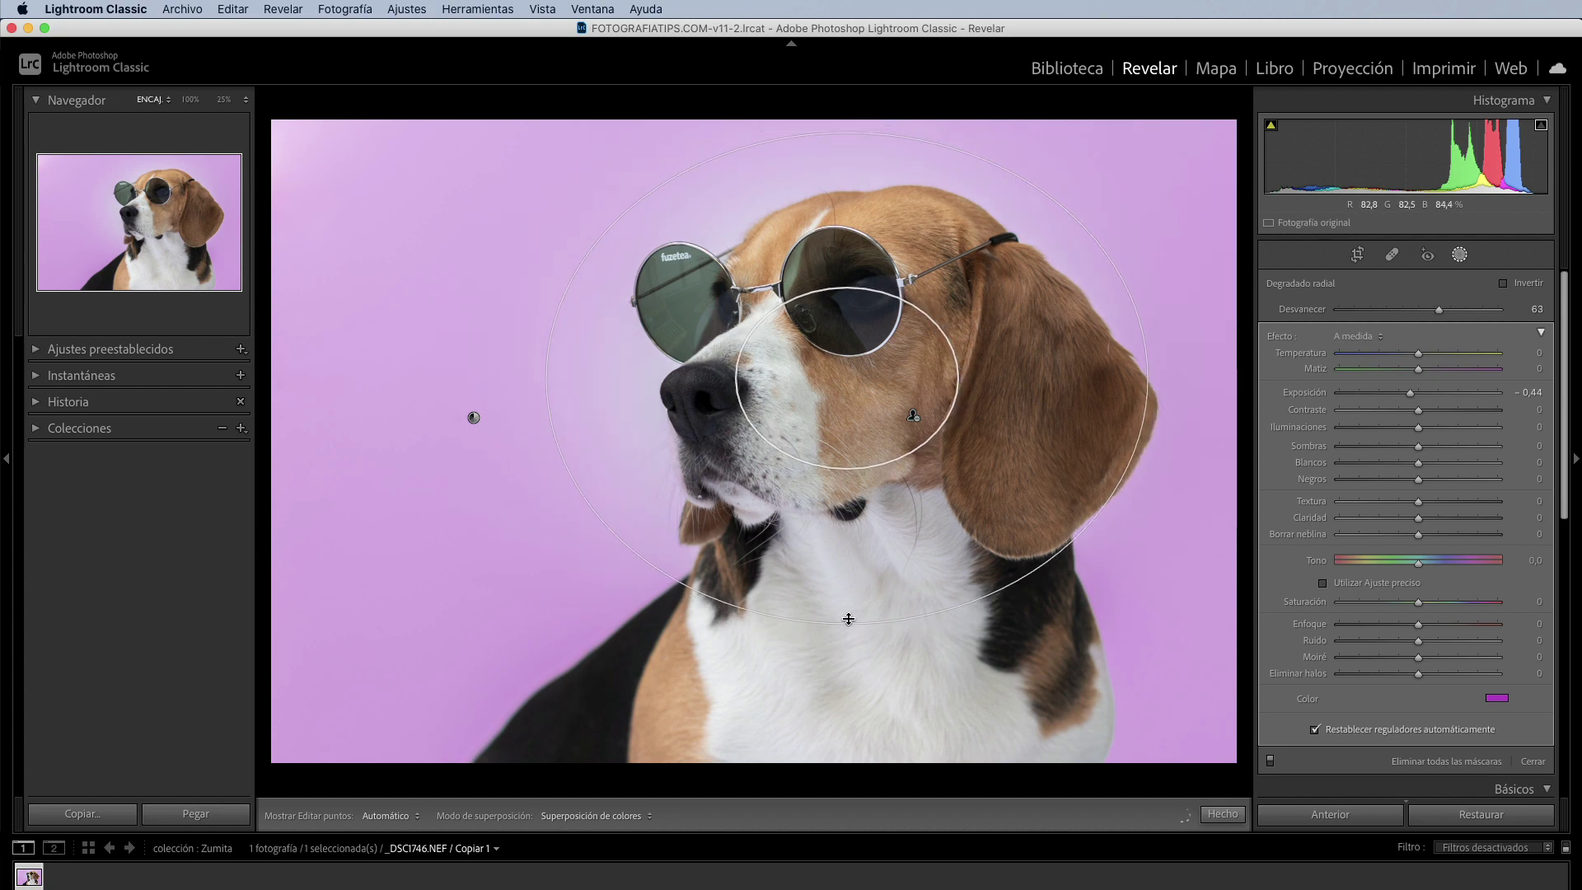
pyautogui.click(1222, 814)
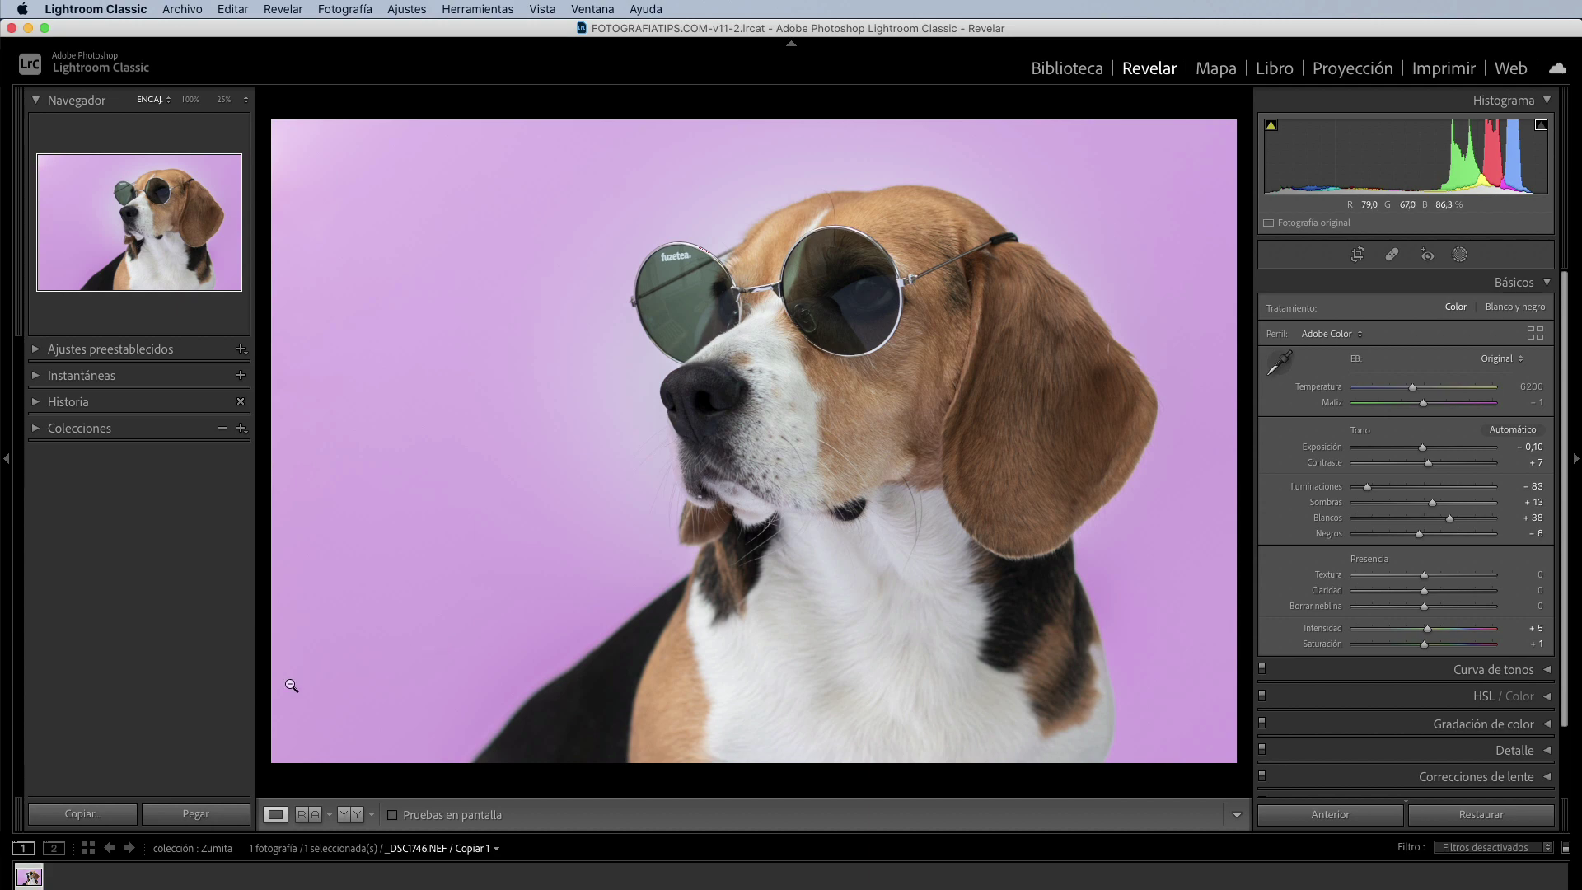
# Create a virtual copy of the purple-background beagle photo with Cmd+'.
pyautogui.rightClick(28, 881)
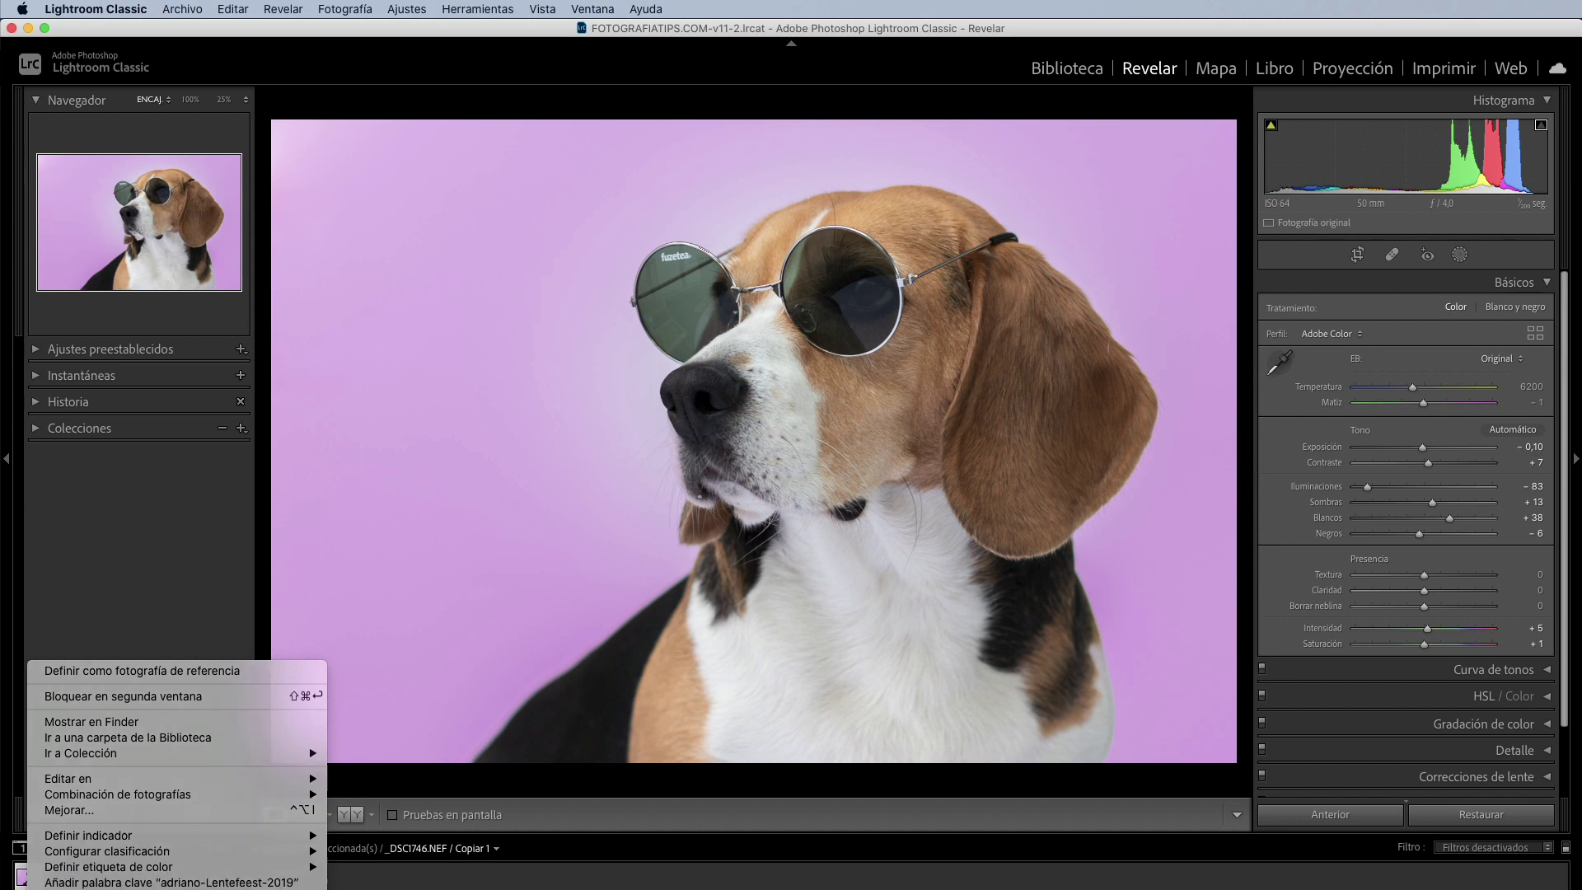
pyautogui.press('Escape')
pyautogui.press('super+apostrophe')
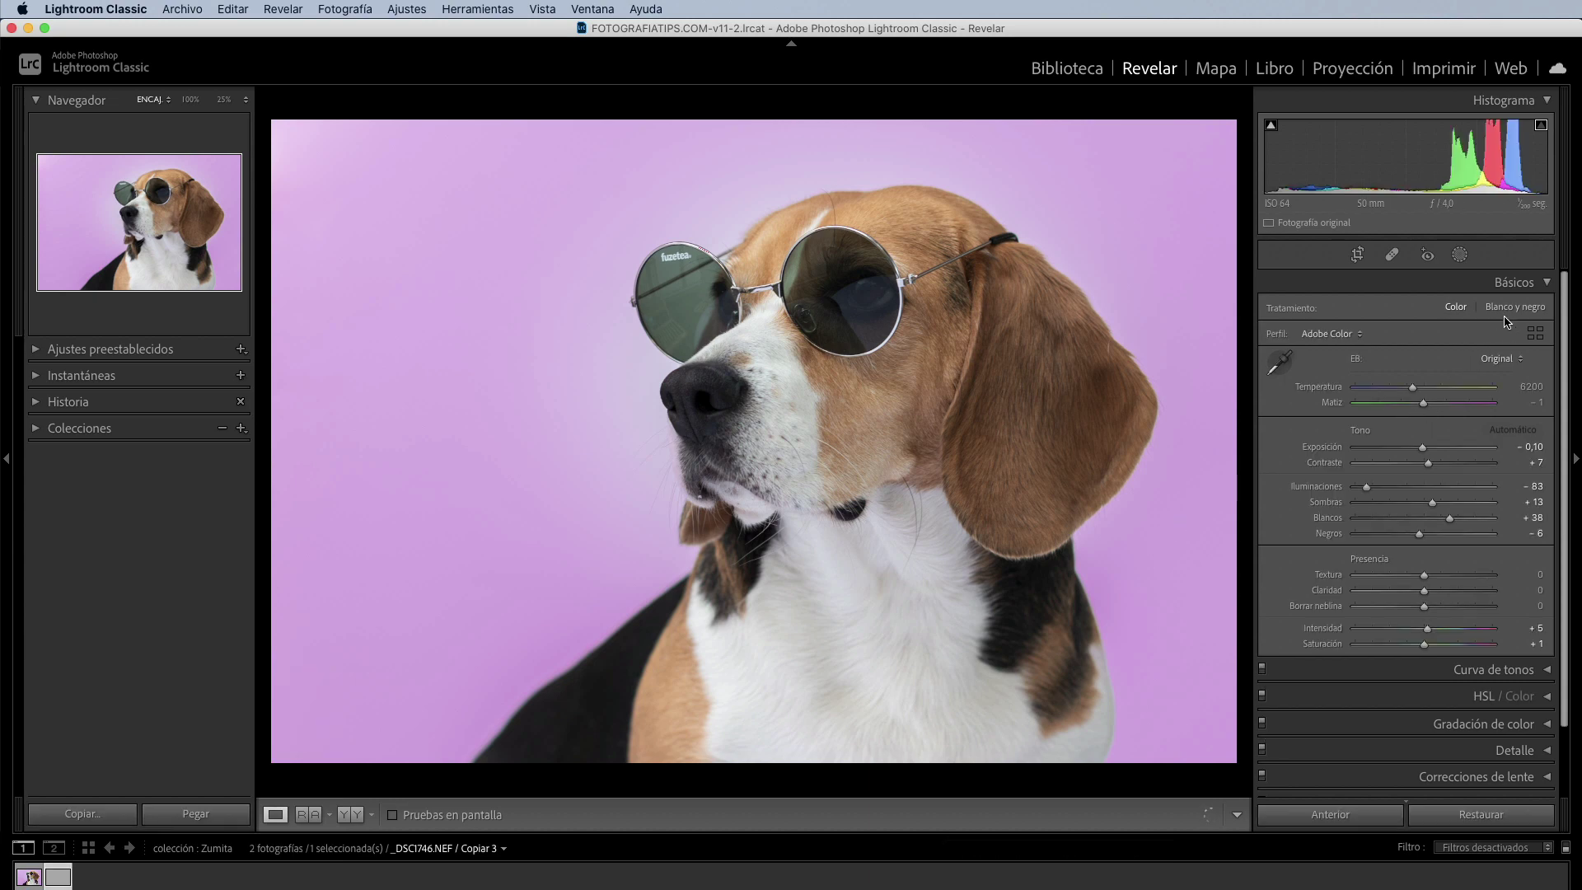
pyautogui.scroll(-1, 1571, 404)
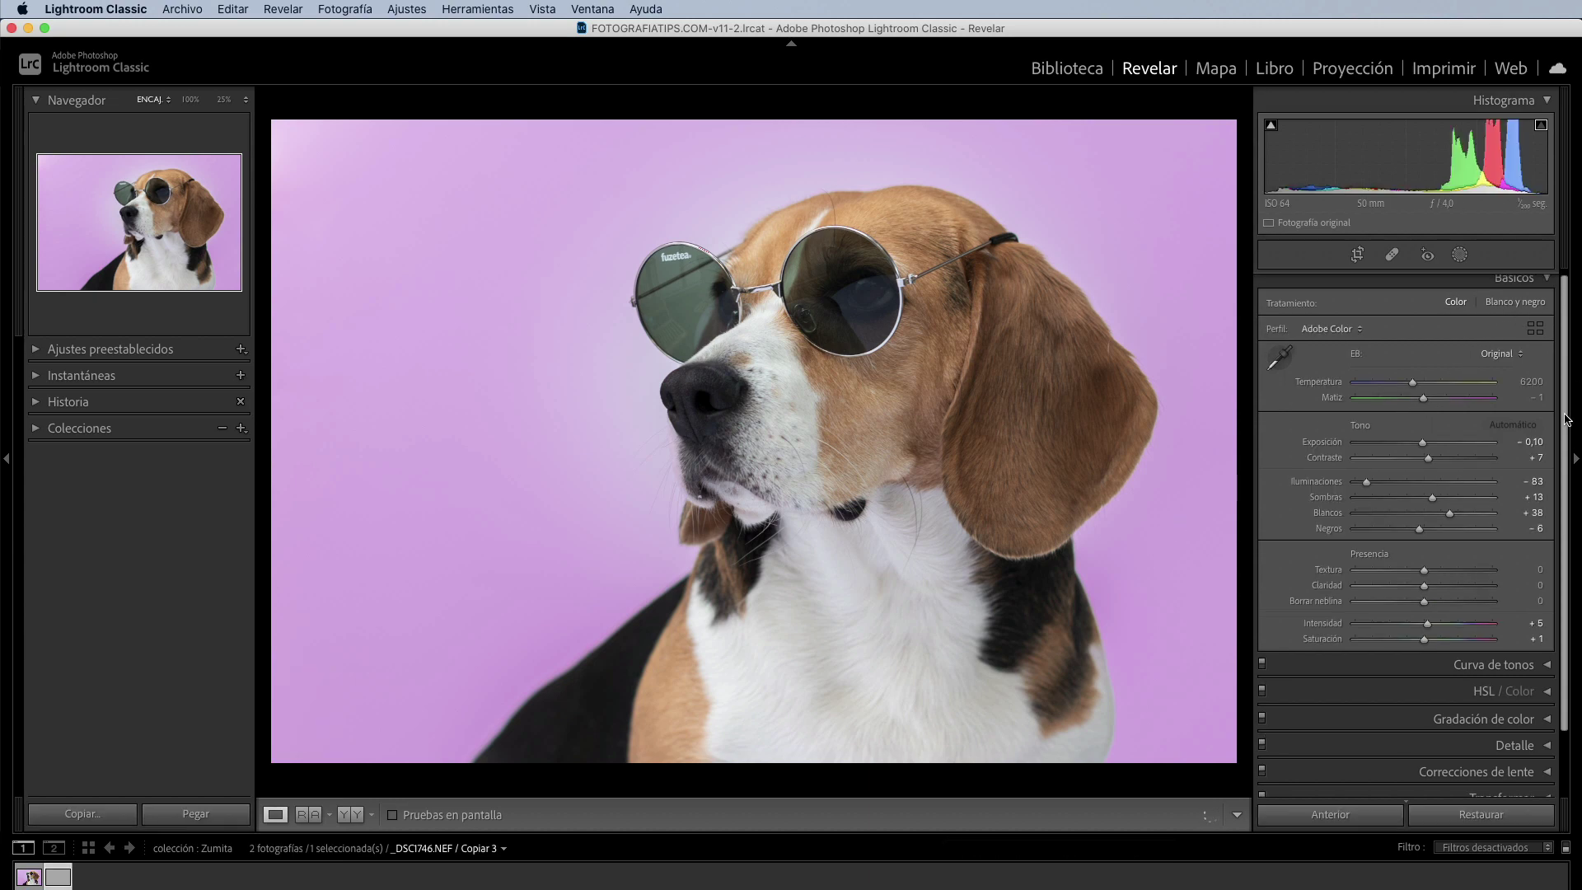
# Reopen the copy's Máscara 1, hide the overlay, and reset its temperature to 0.
pyautogui.click(1459, 255)
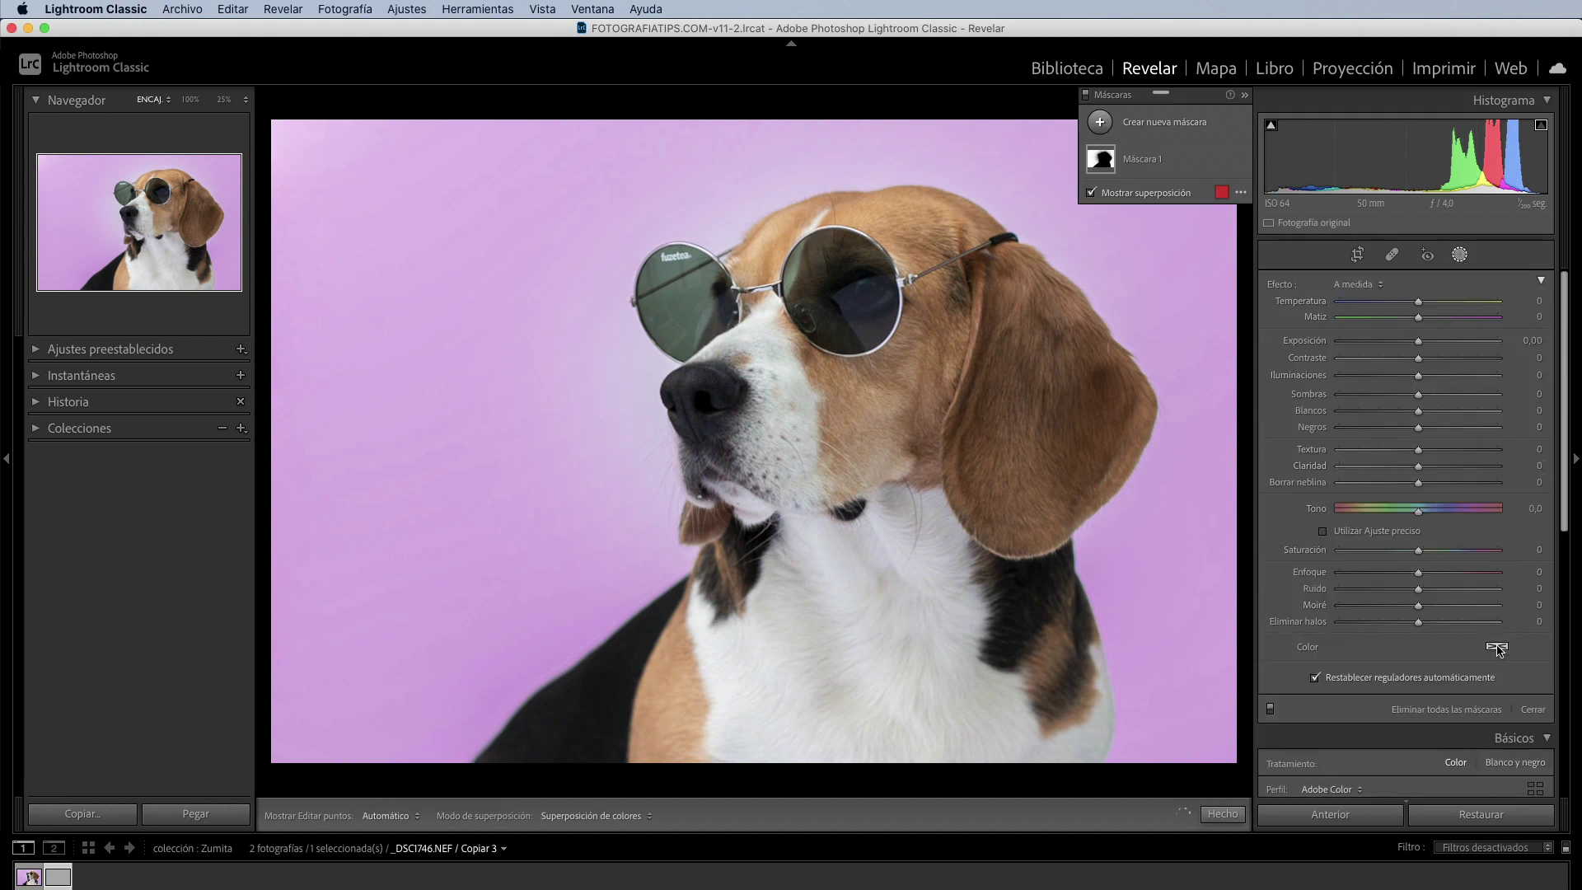
pyautogui.click(1496, 648)
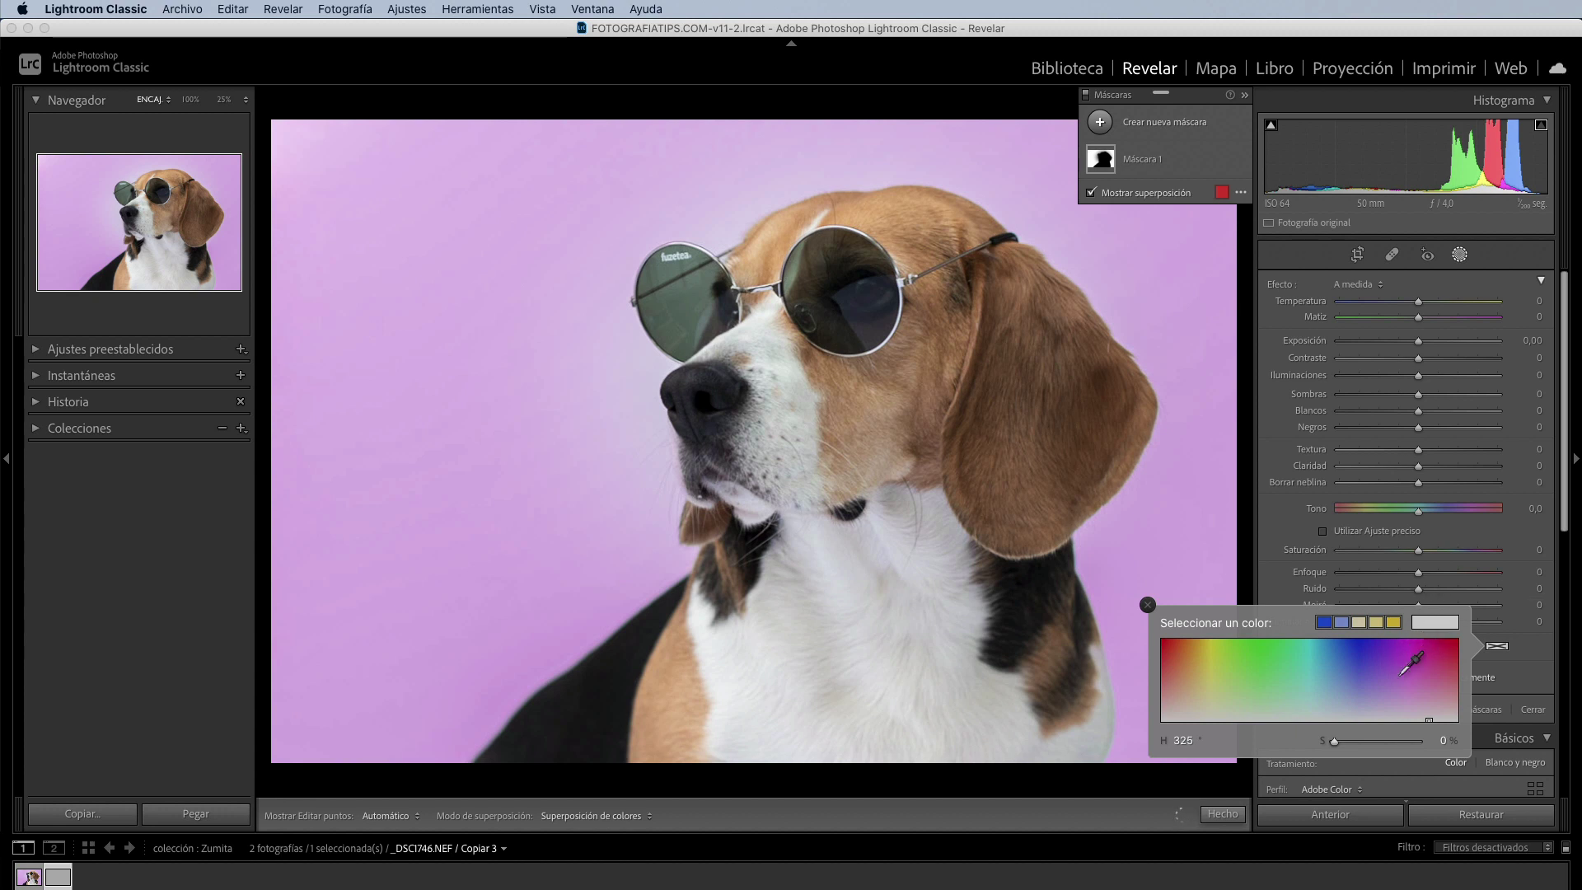
pyautogui.click(1565, 350)
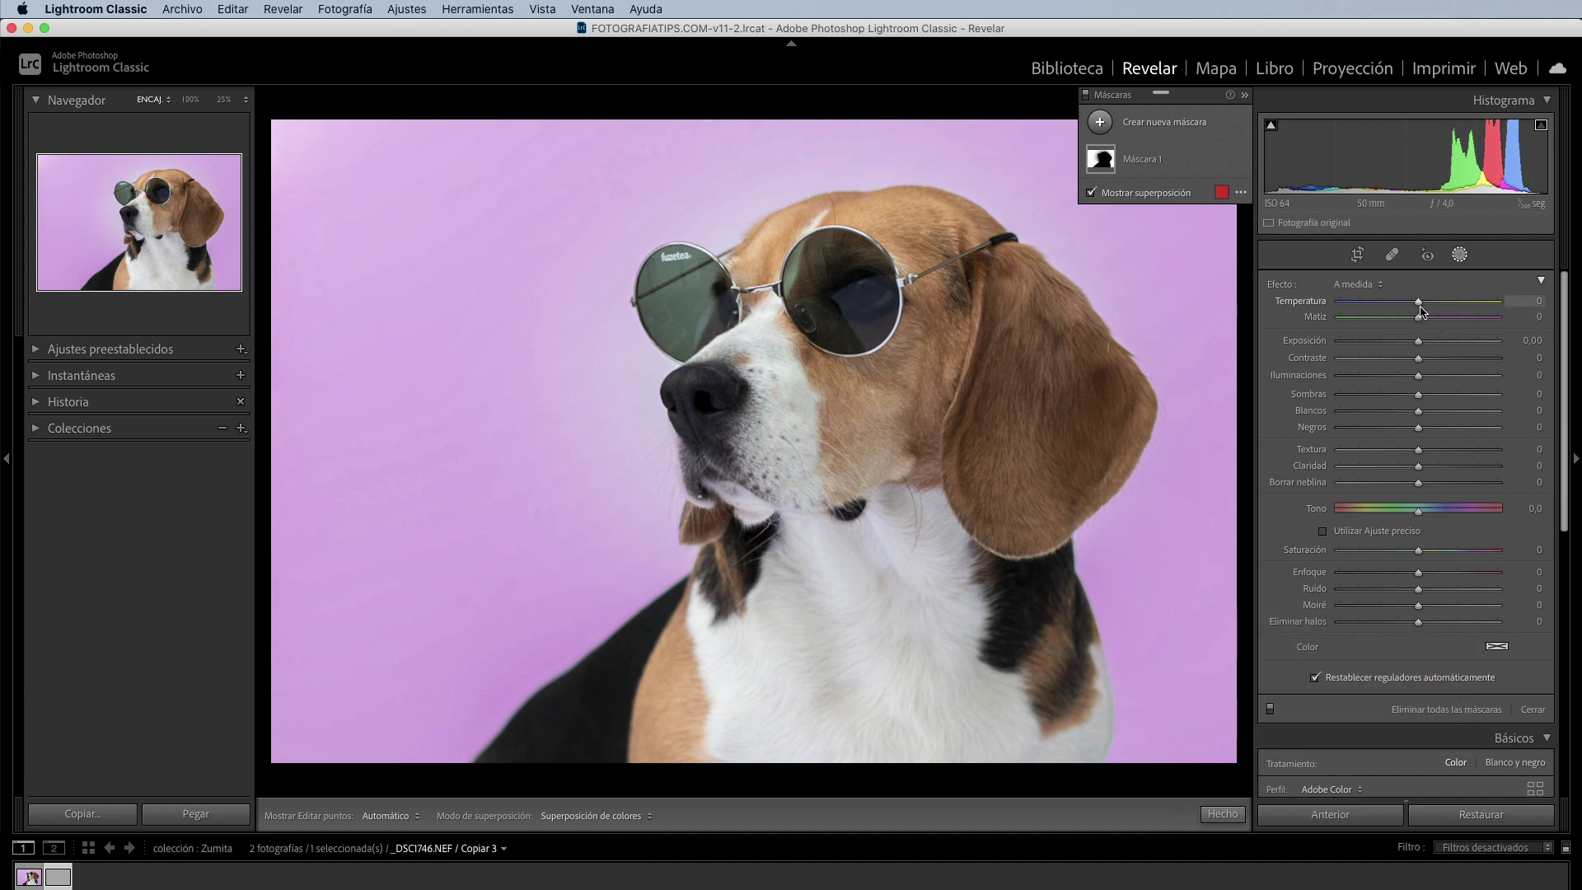
pyautogui.press('o')
pyautogui.moveTo(1418, 302); pyautogui.dragTo(1495, 312)
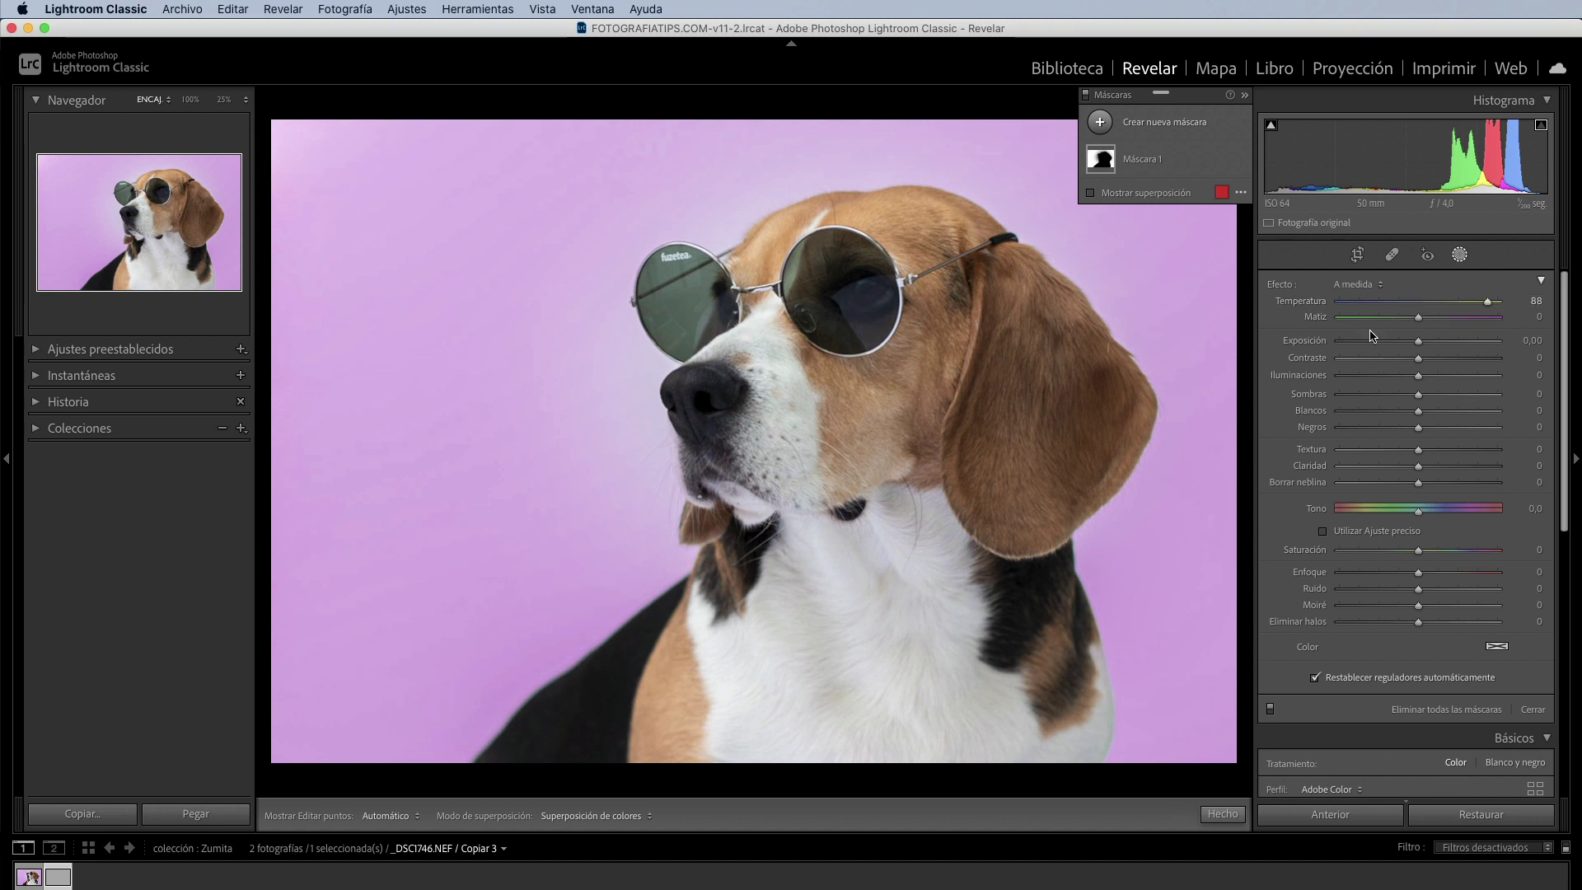
pyautogui.doubleClick(1490, 305)
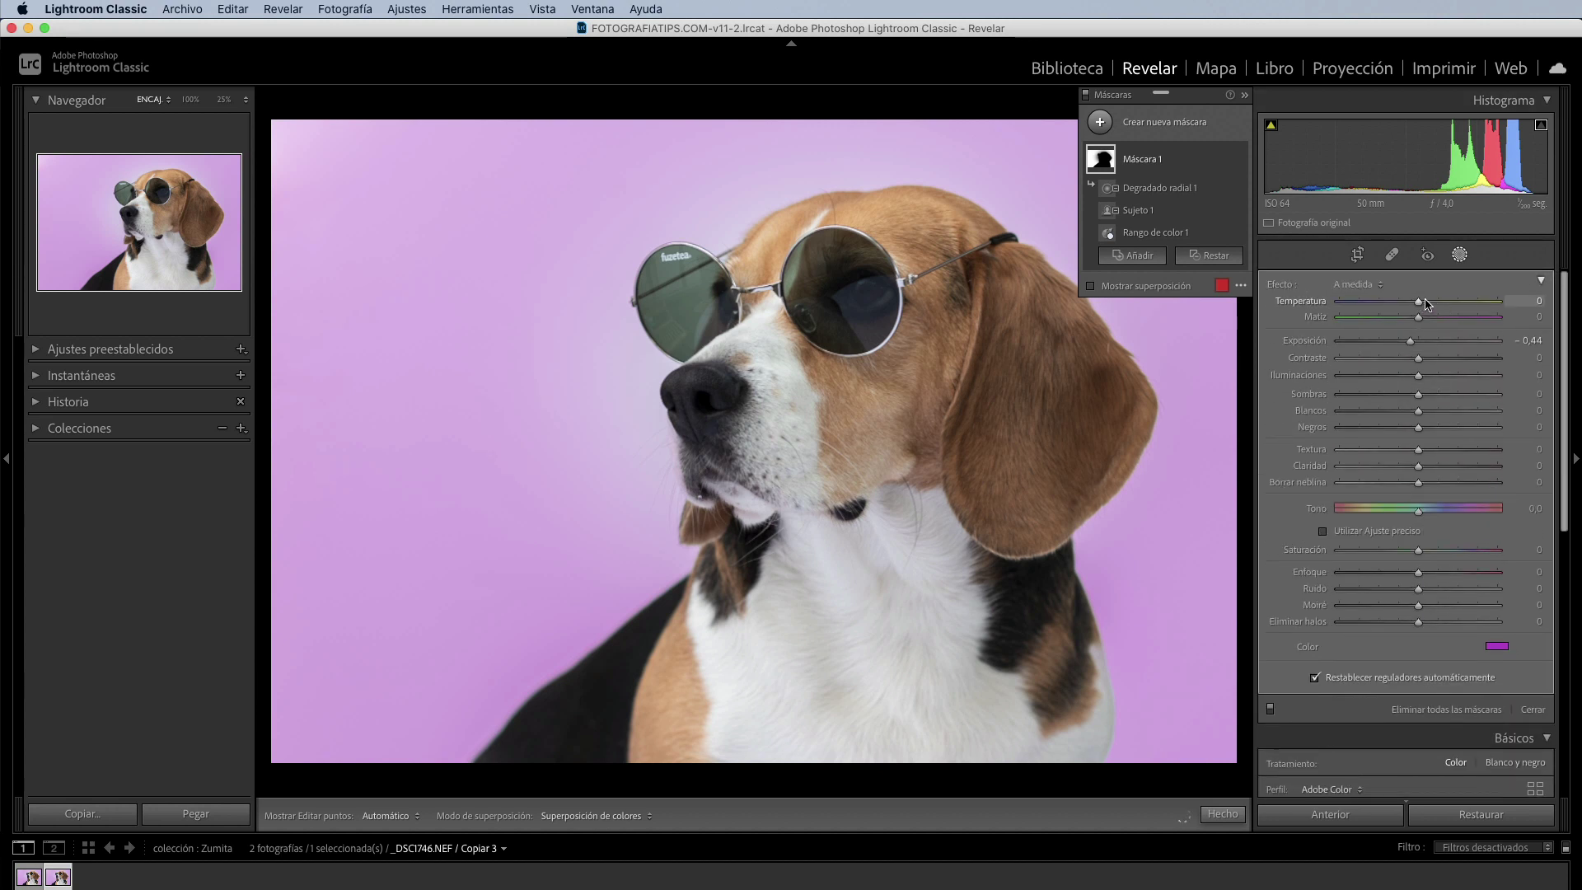
# Turn the copy's background pink with mask temperature 52 and tint 3.
pyautogui.moveTo(1426, 304); pyautogui.dragTo(1467, 307)
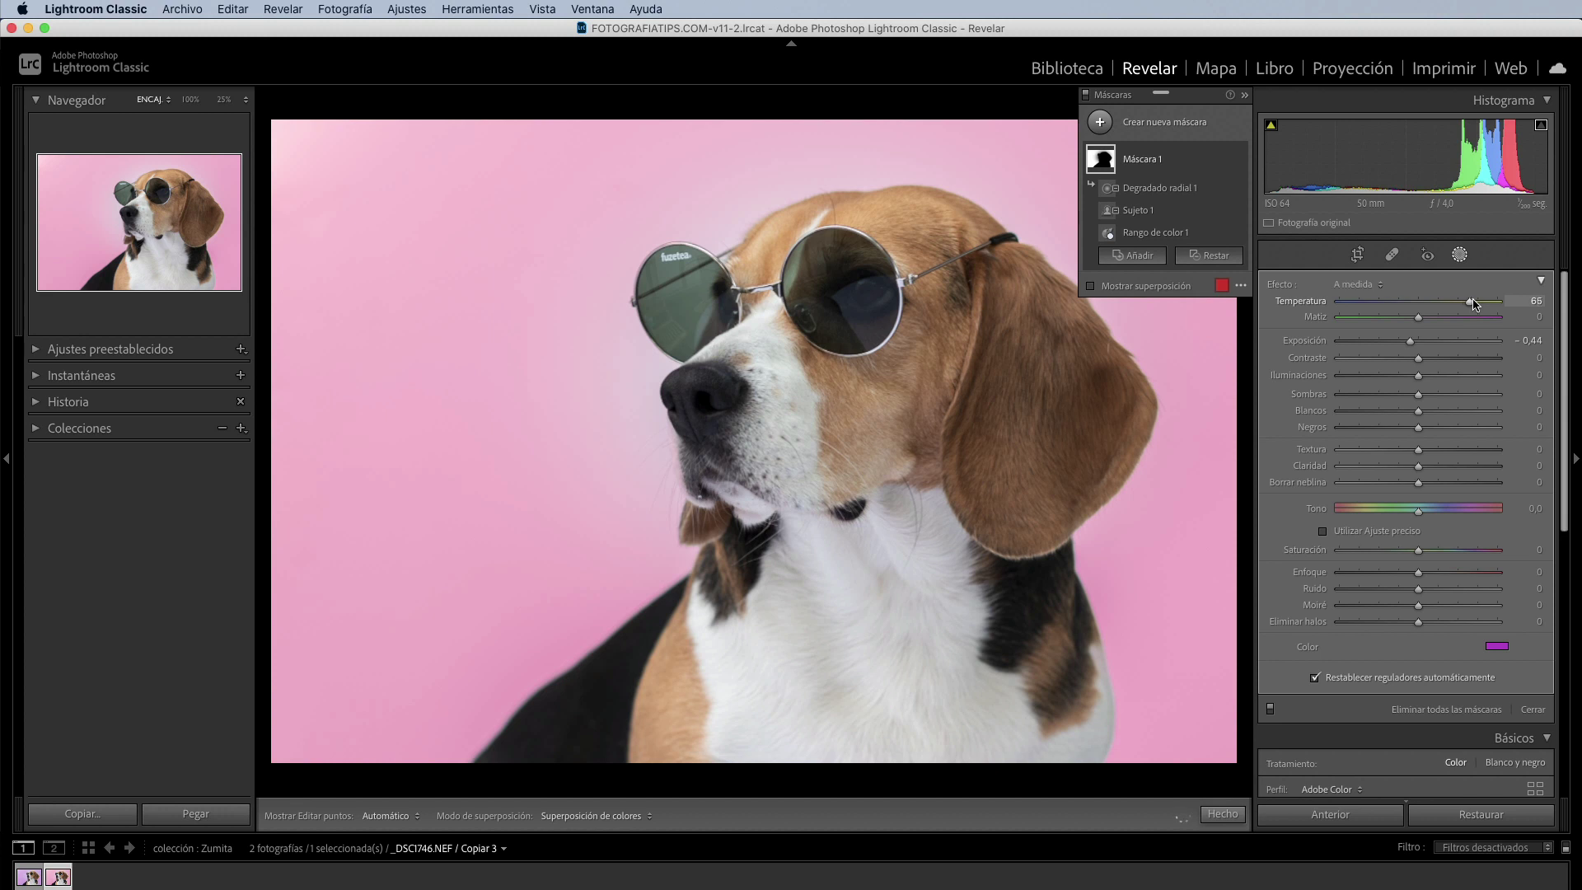
pyautogui.moveTo(1473, 303); pyautogui.dragTo(1431, 322)
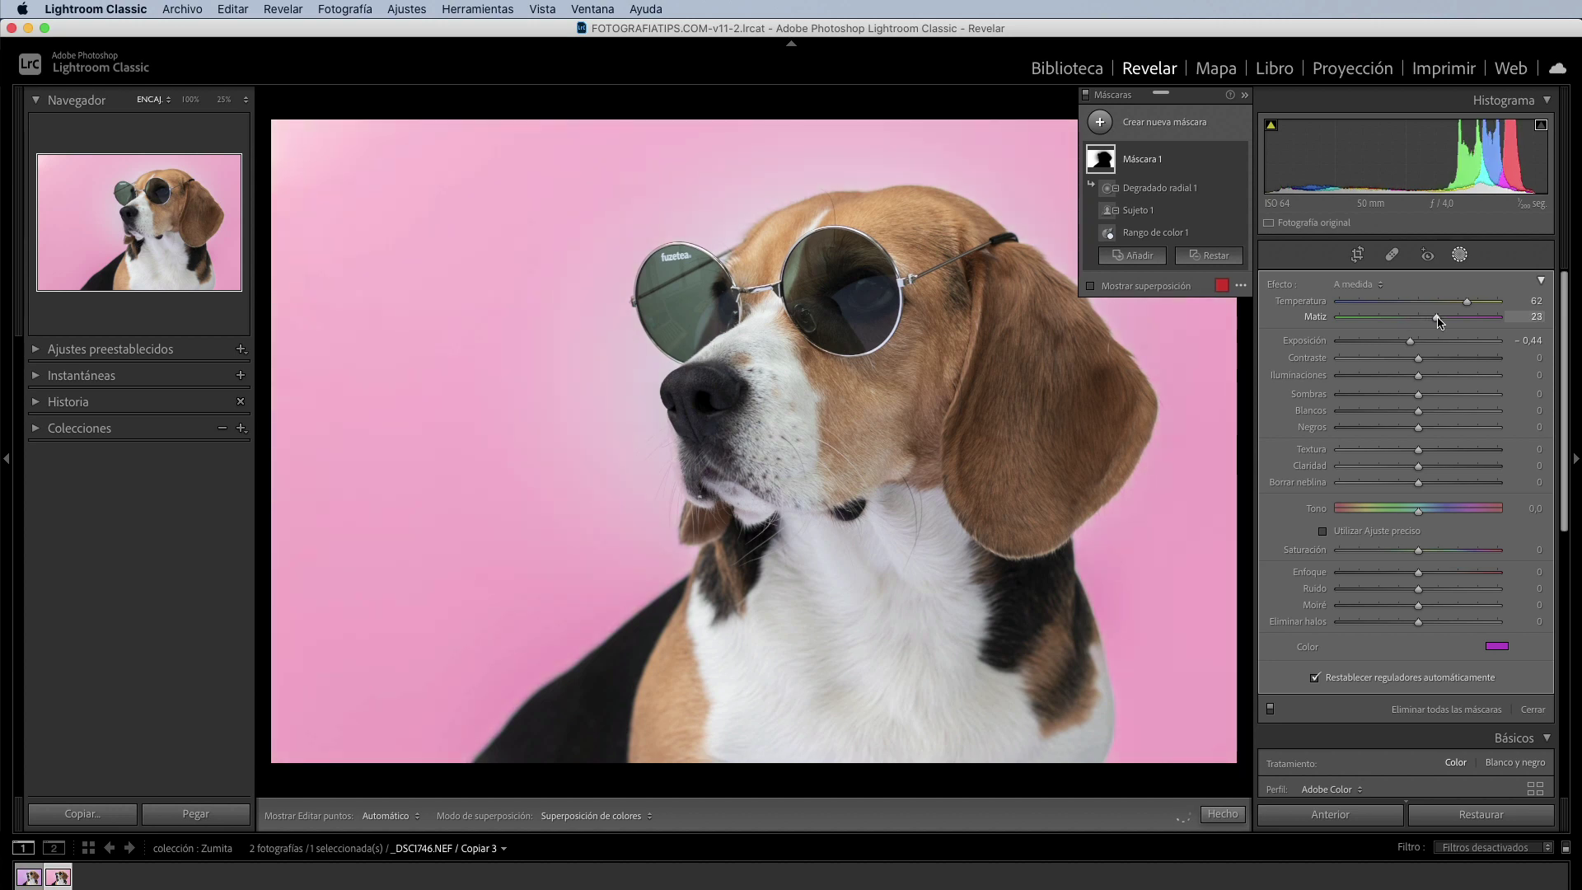
pyautogui.moveTo(1431, 321); pyautogui.dragTo(1466, 306)
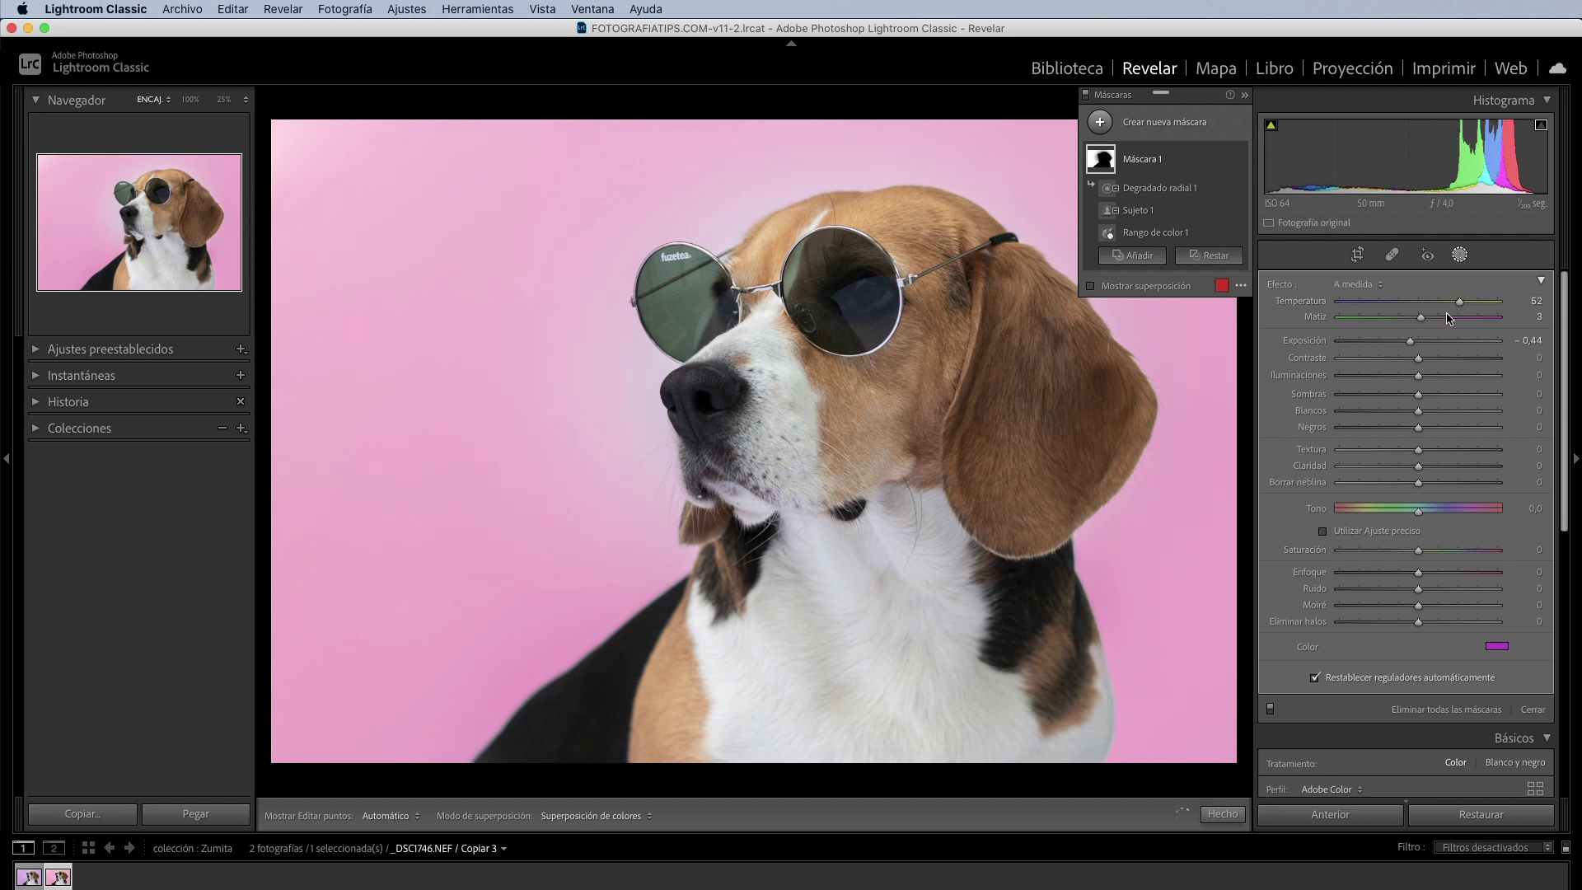
# Make another virtual copy and set its mask colour to mint green (H 164, S 80).
pyautogui.rightClick(64, 881)
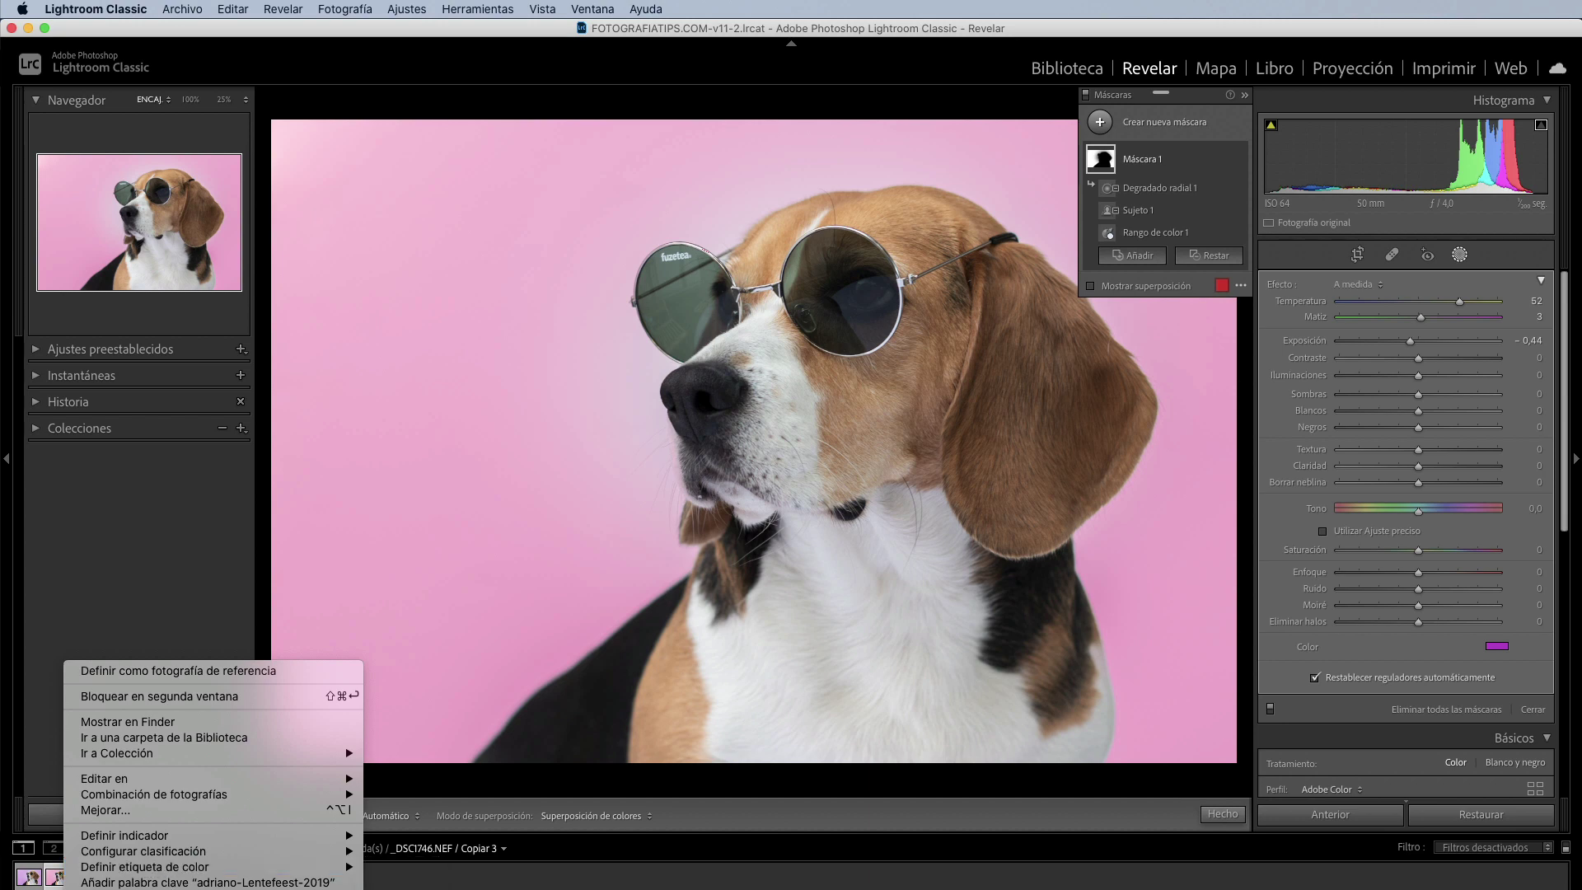
pyautogui.press('Escape')
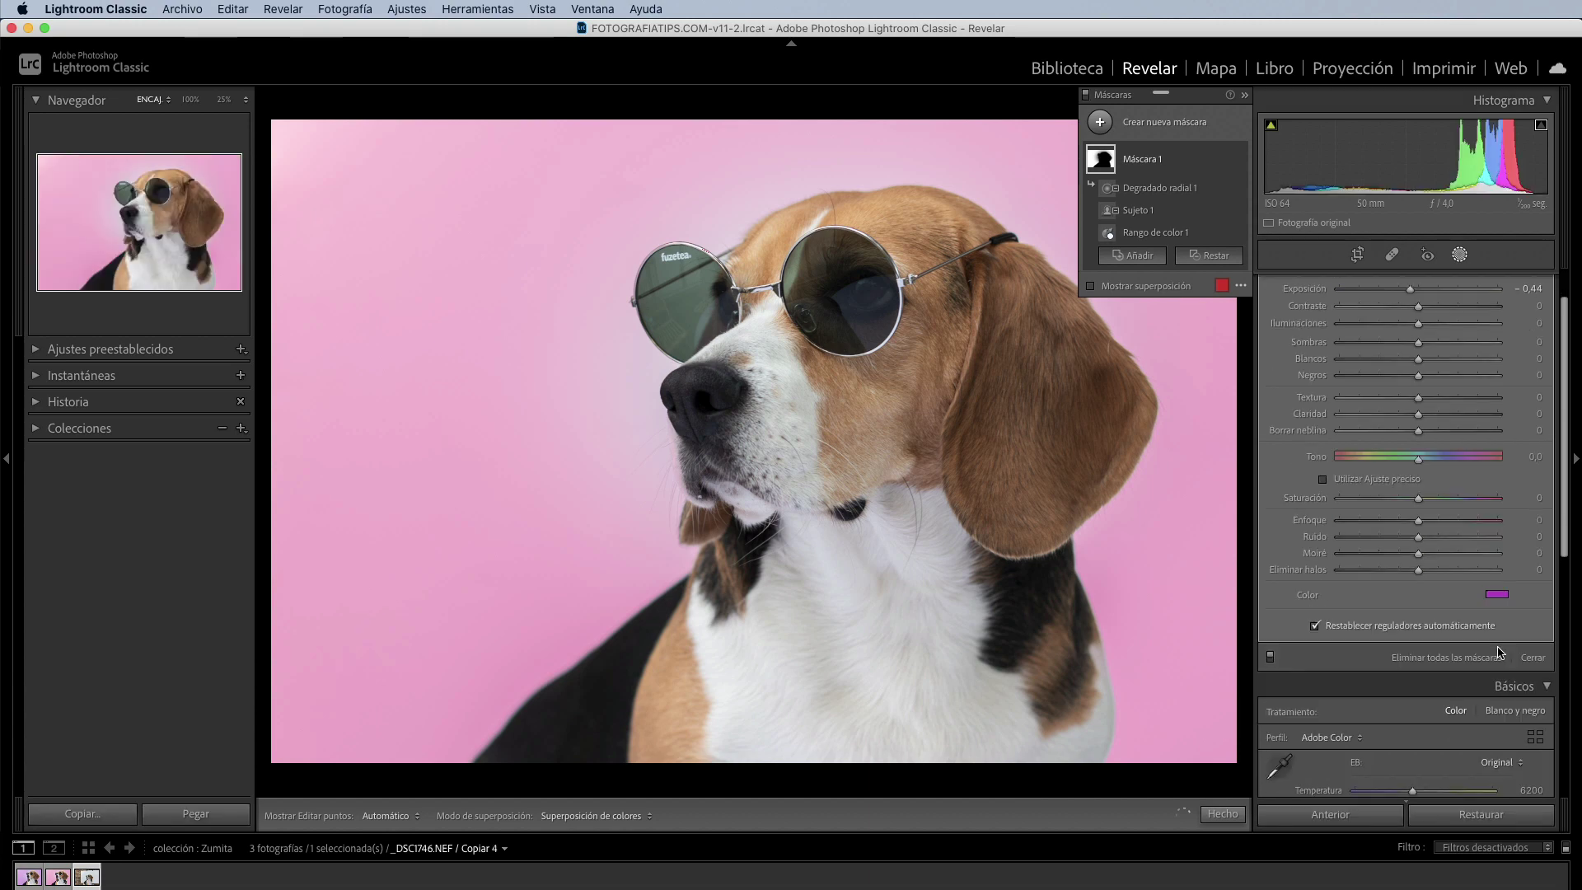
pyautogui.click(1497, 595)
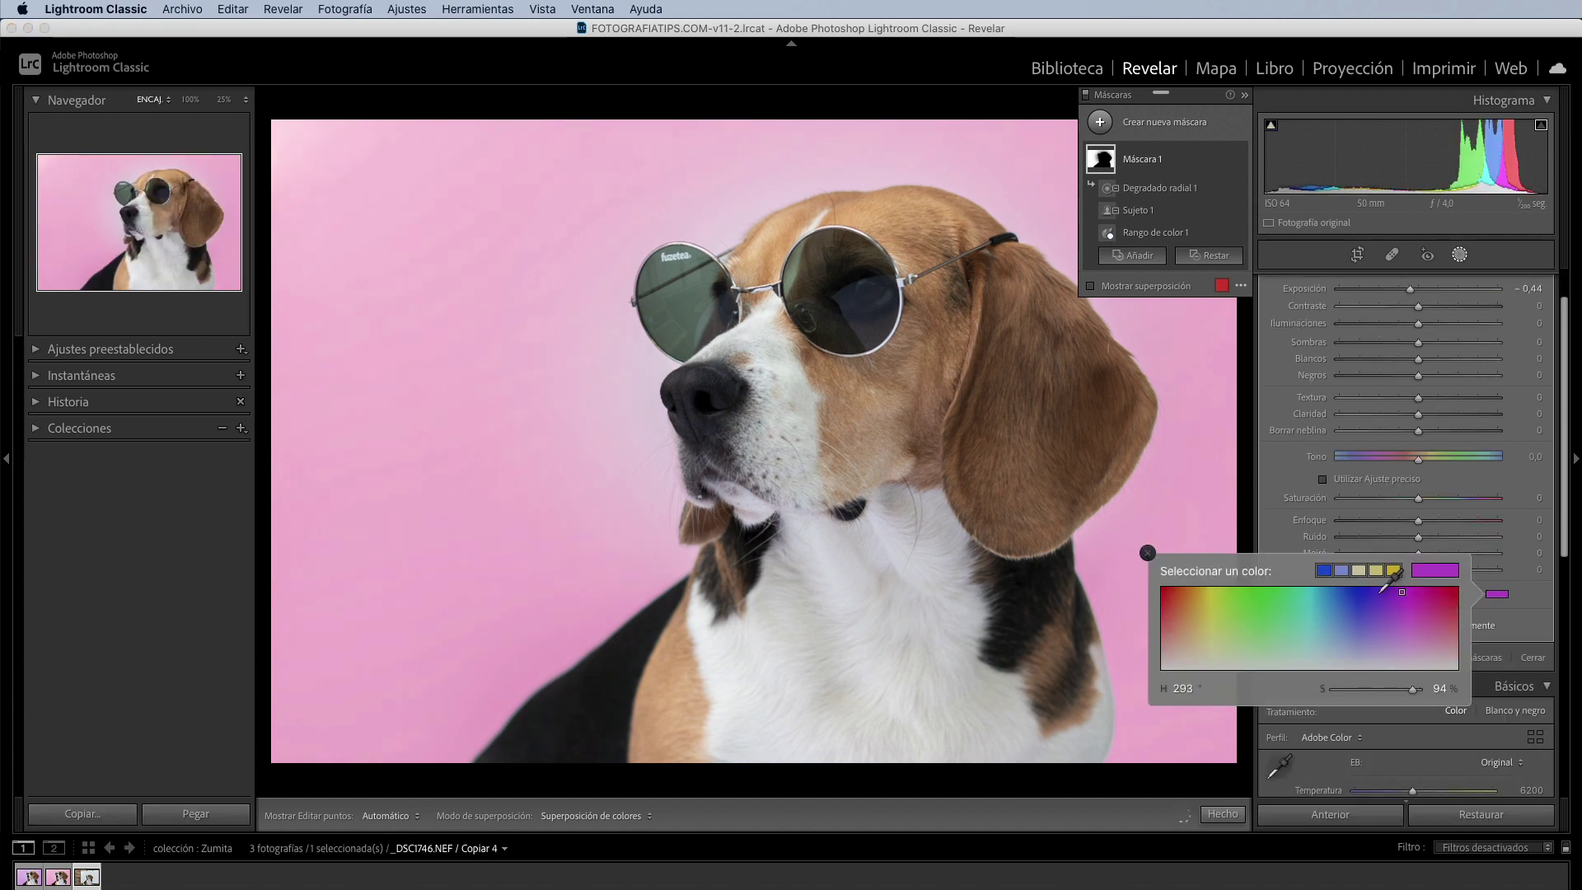
pyautogui.moveTo(1401, 591); pyautogui.dragTo(1305, 607)
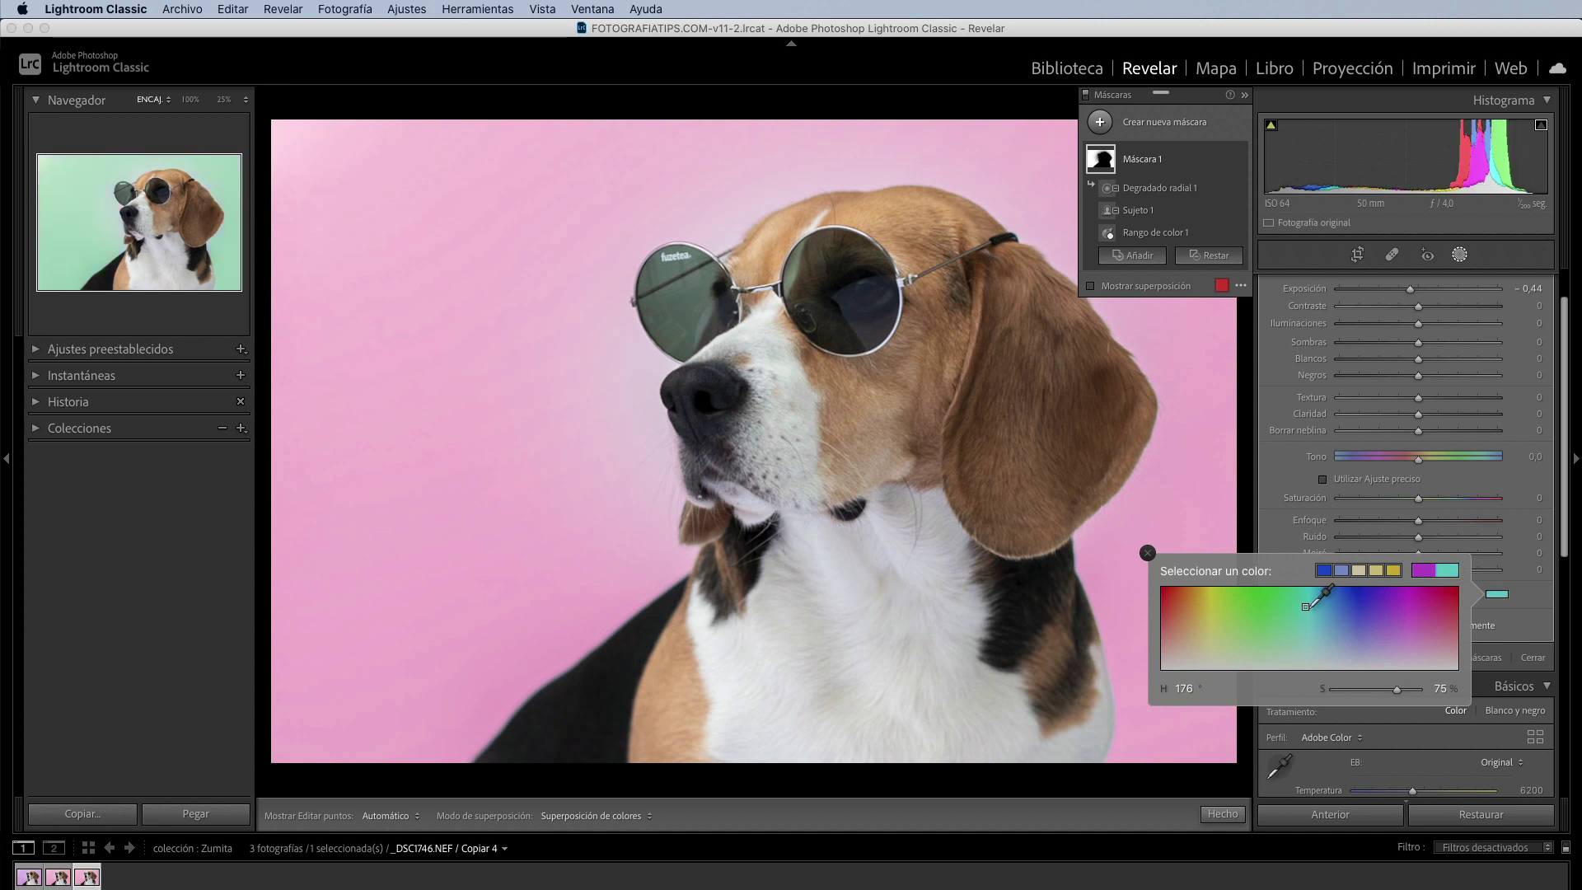
pyautogui.click(1305, 605)
pyautogui.moveTo(1304, 605); pyautogui.dragTo(1295, 602)
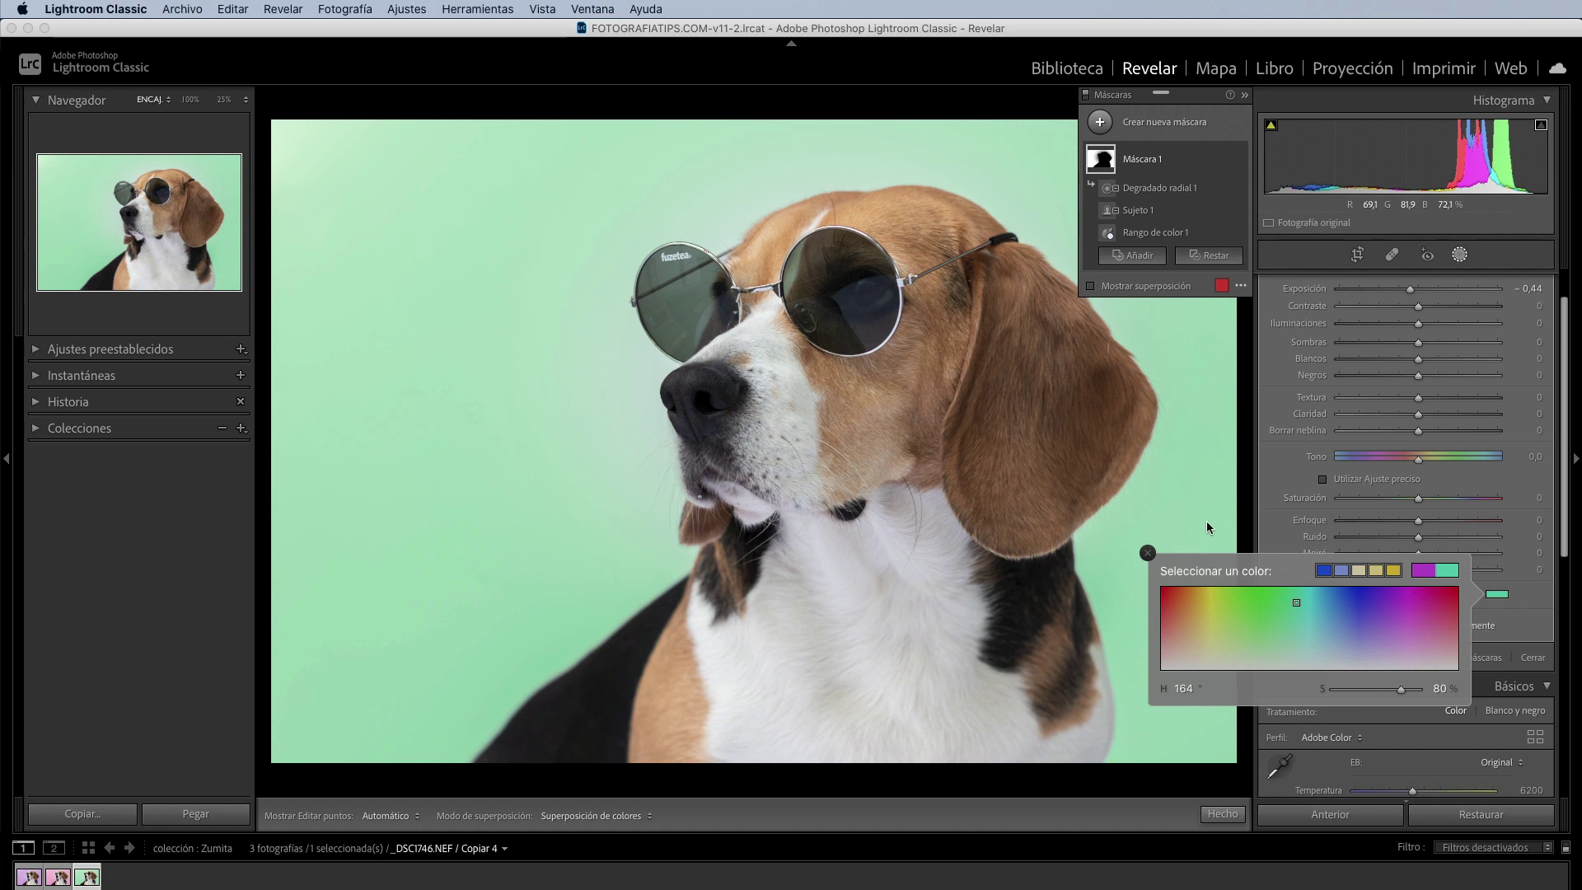
pyautogui.click(1148, 554)
pyautogui.scroll(2, 1569, 394)
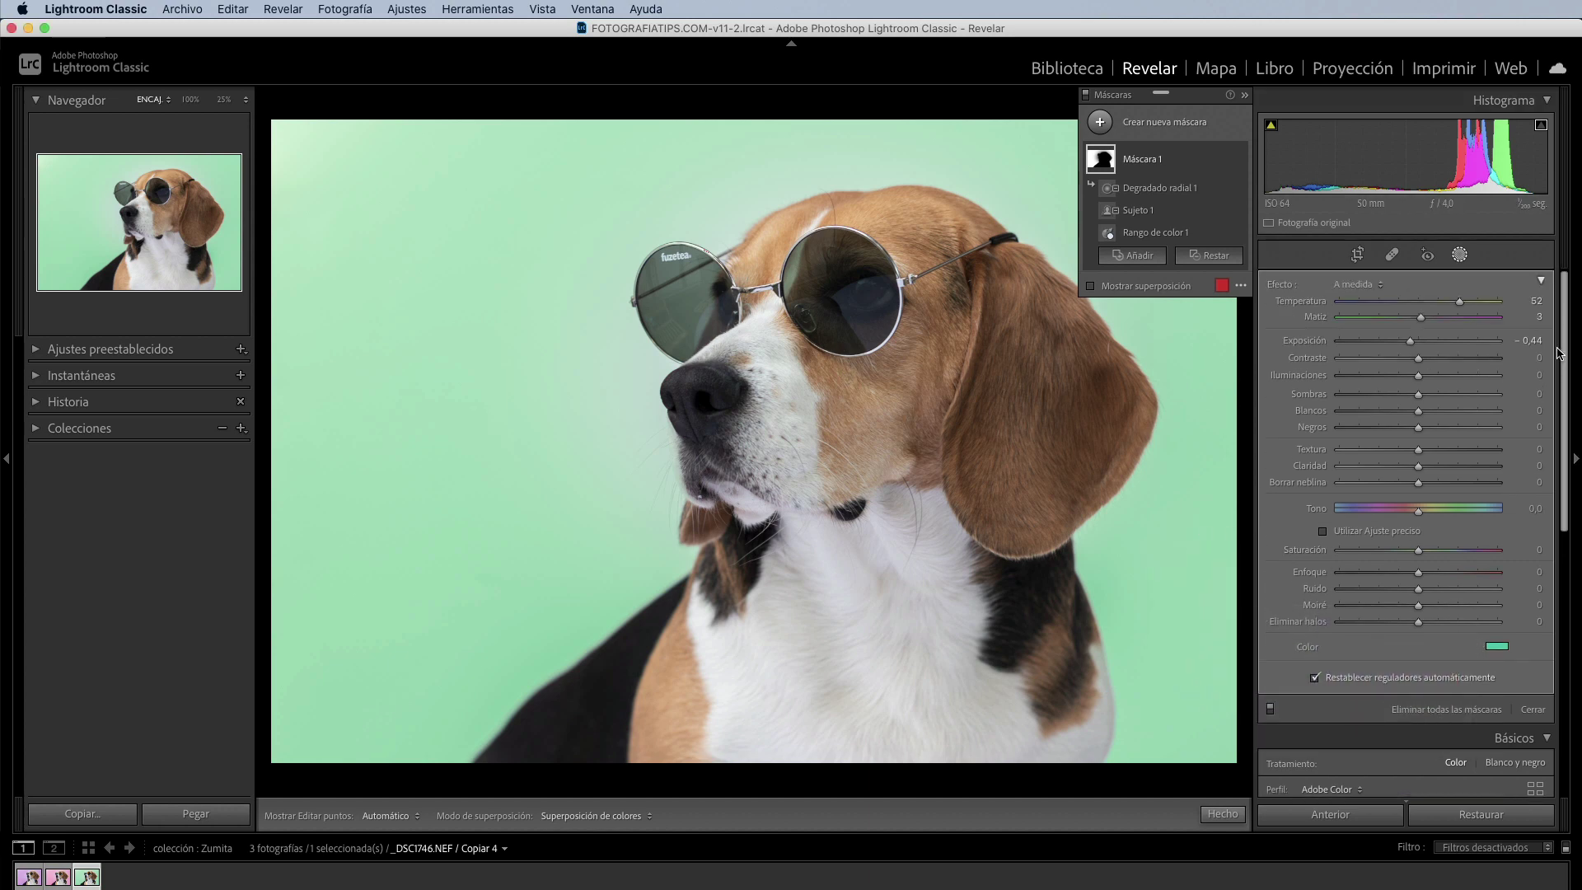
# Set the third copy's mask temperature to −32 and exposure to 0,00 for a cyan backdrop.
pyautogui.moveTo(1455, 306)
pyautogui.mouseDown()
pyautogui.moveTo(1337, 304)
pyautogui.moveTo(1388, 304)
pyautogui.mouseUp()
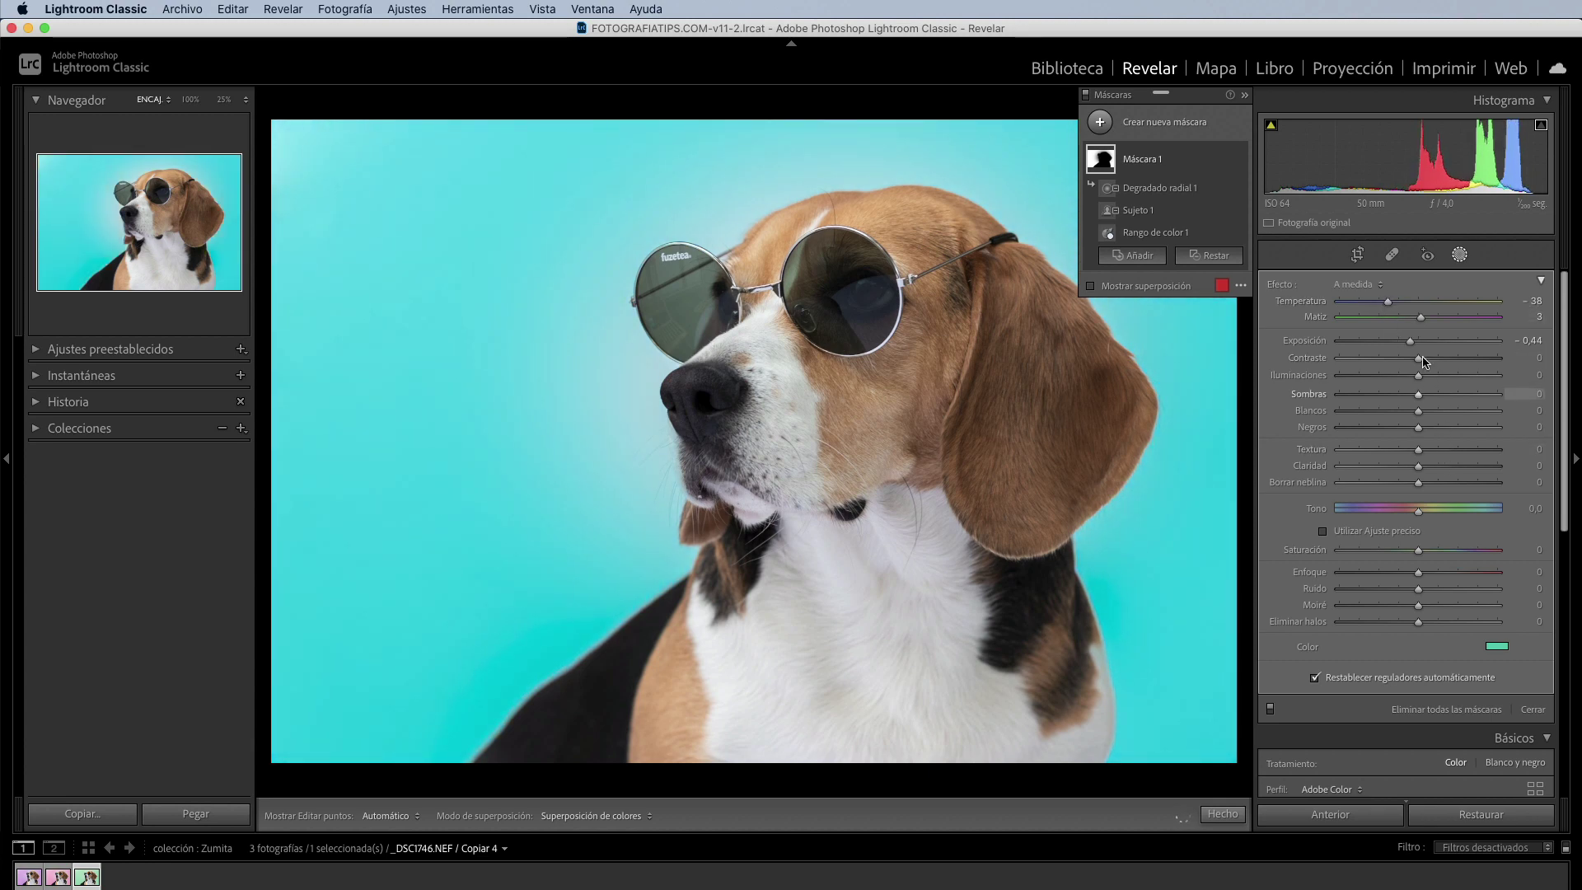
pyautogui.moveTo(1410, 342); pyautogui.dragTo(1418, 344)
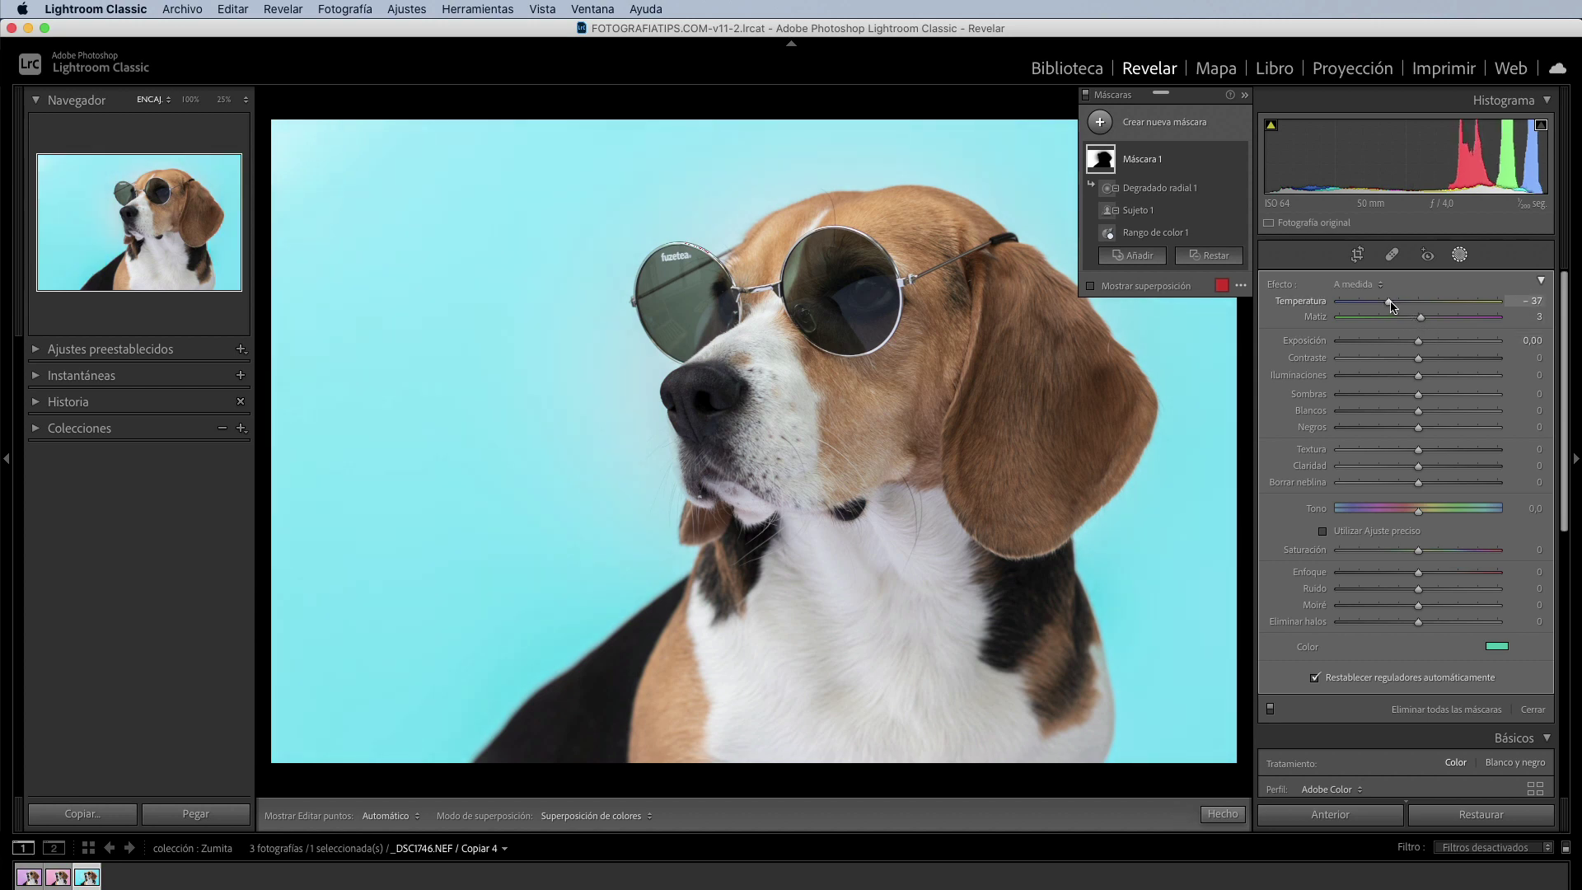
pyautogui.moveTo(1394, 305); pyautogui.dragTo(1395, 305)
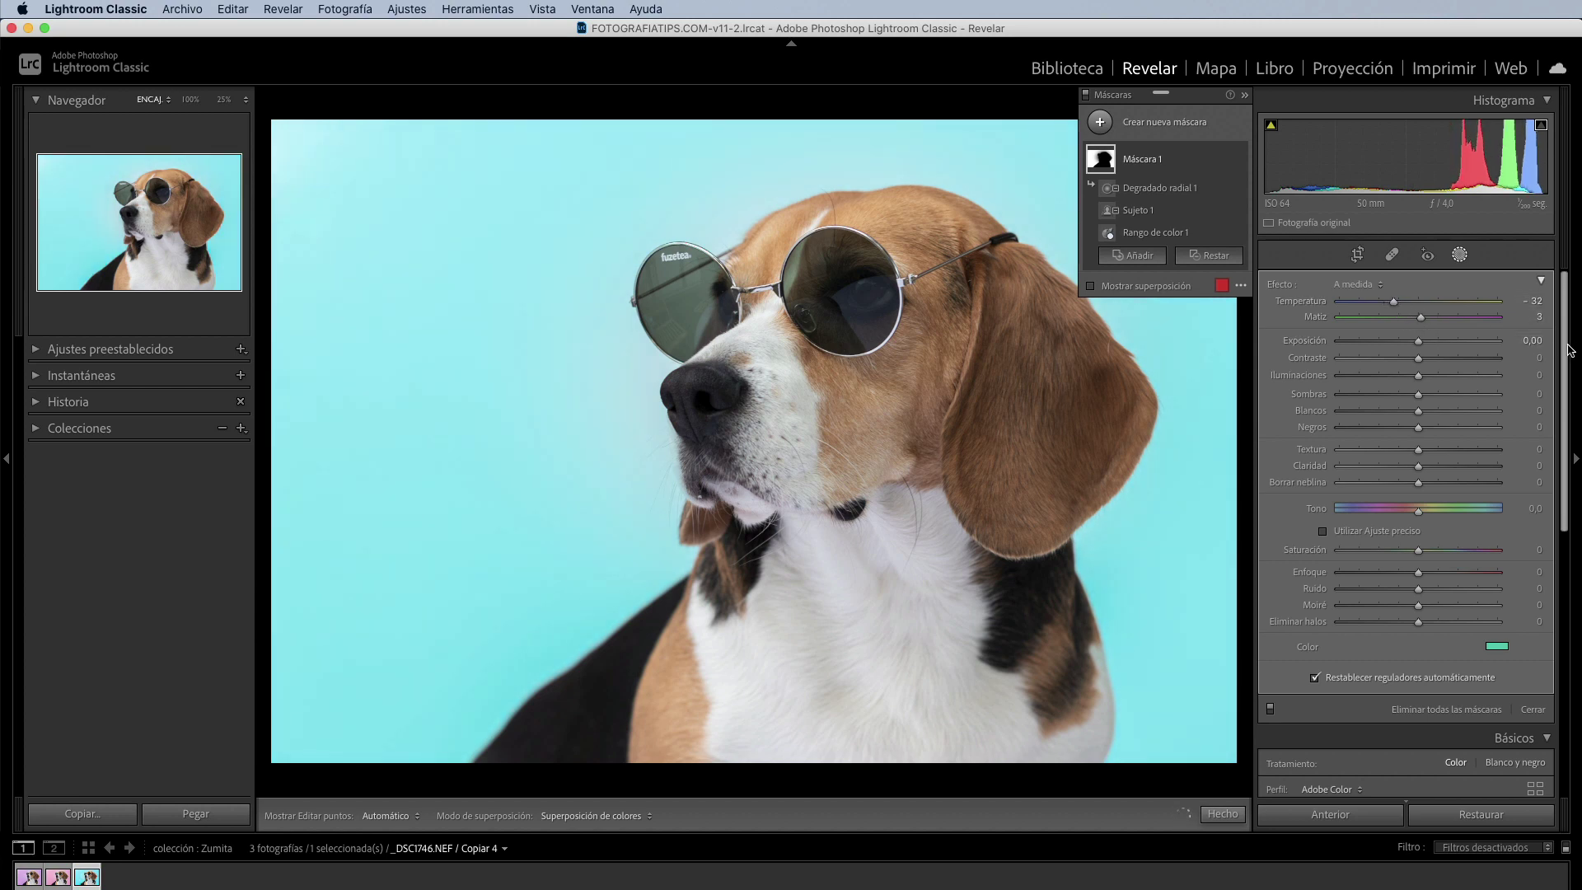
pyautogui.scroll(-3, 1565, 333)
pyautogui.scroll(3, 1557, 330)
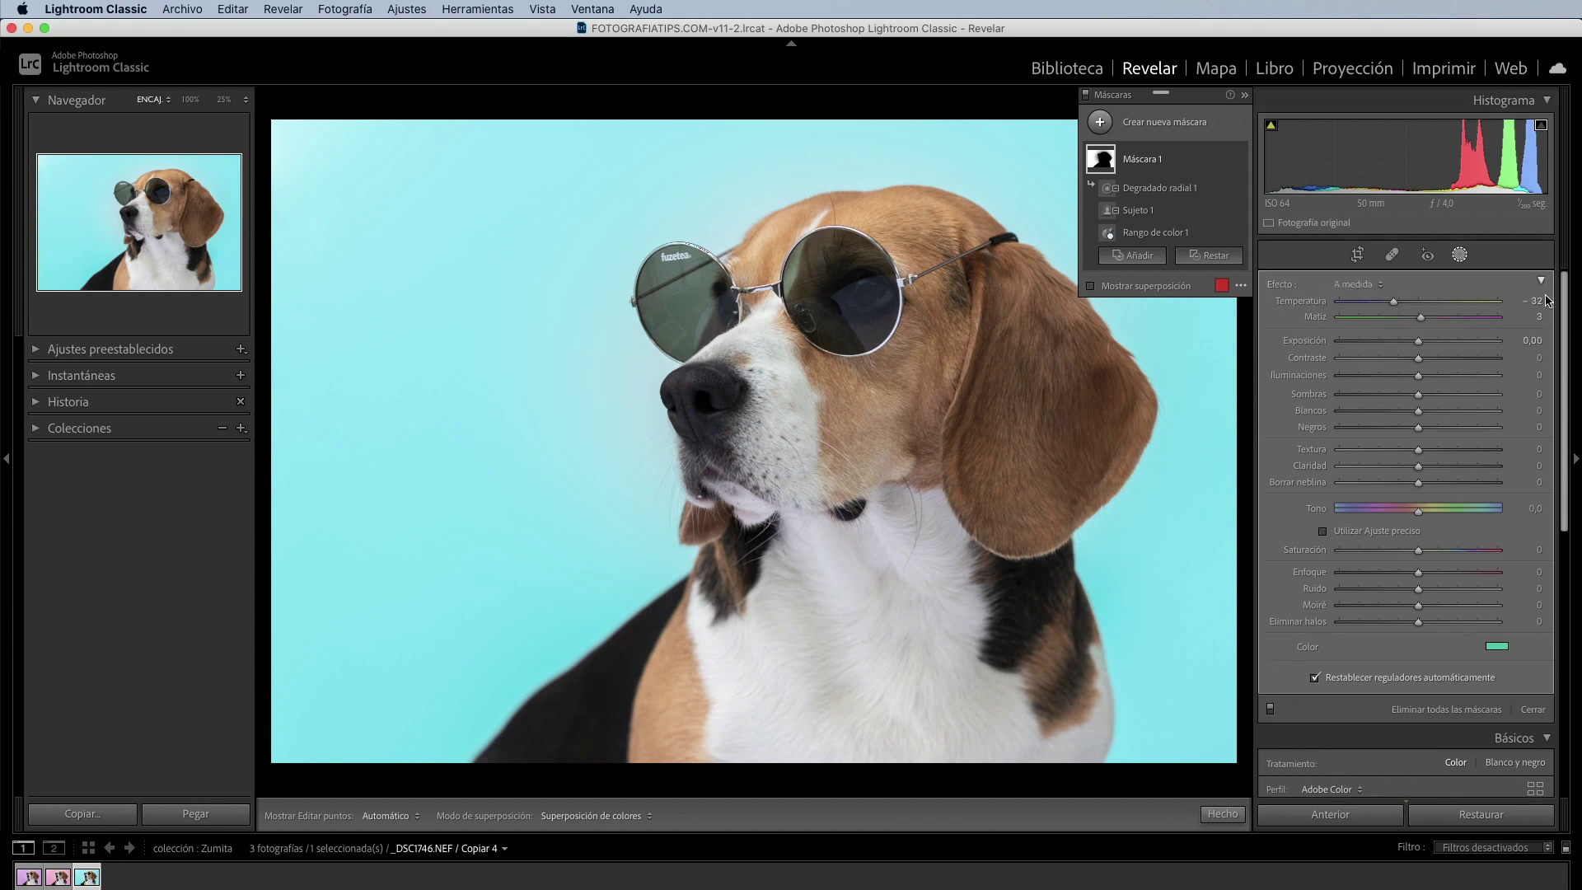